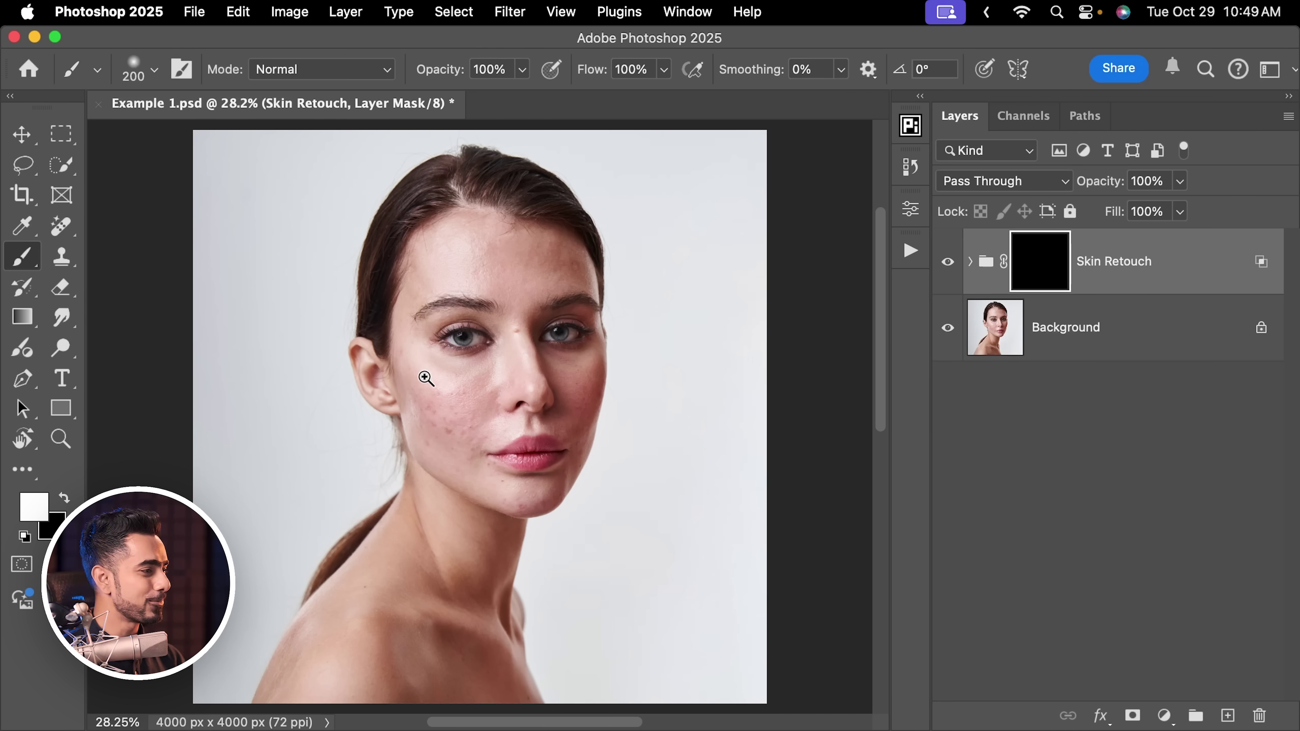
Zoom in and paint the mask over the cheek, lips and chin, resizing the brush as needed
{"action": "left_click", "coordinate": [451, 424], "text": "super"}
{"action": "key", "text": "bracketright"}
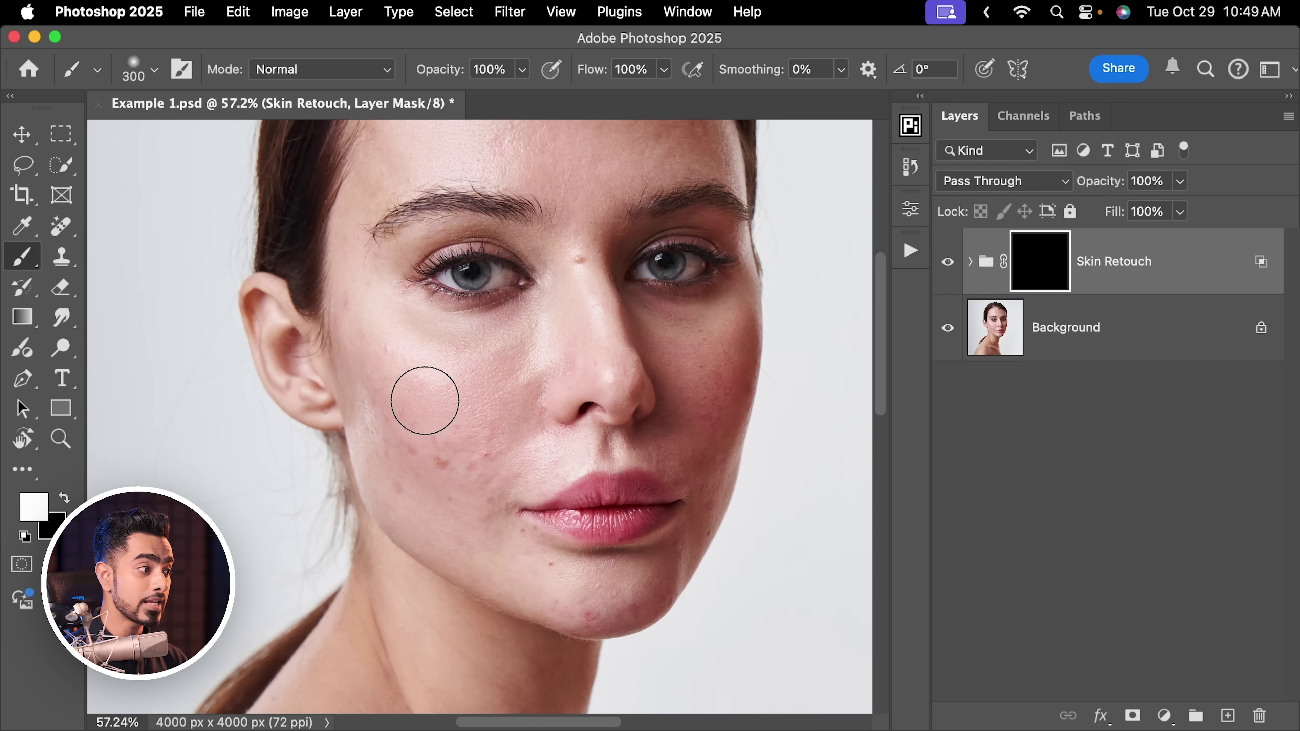
{"action": "left_click", "coordinate": [430, 477], "text": "super"}
{"action": "left_click_drag", "start_coordinate": [497, 543], "coordinate": [378, 422]}
{"action": "key", "text": "bracketleft"}
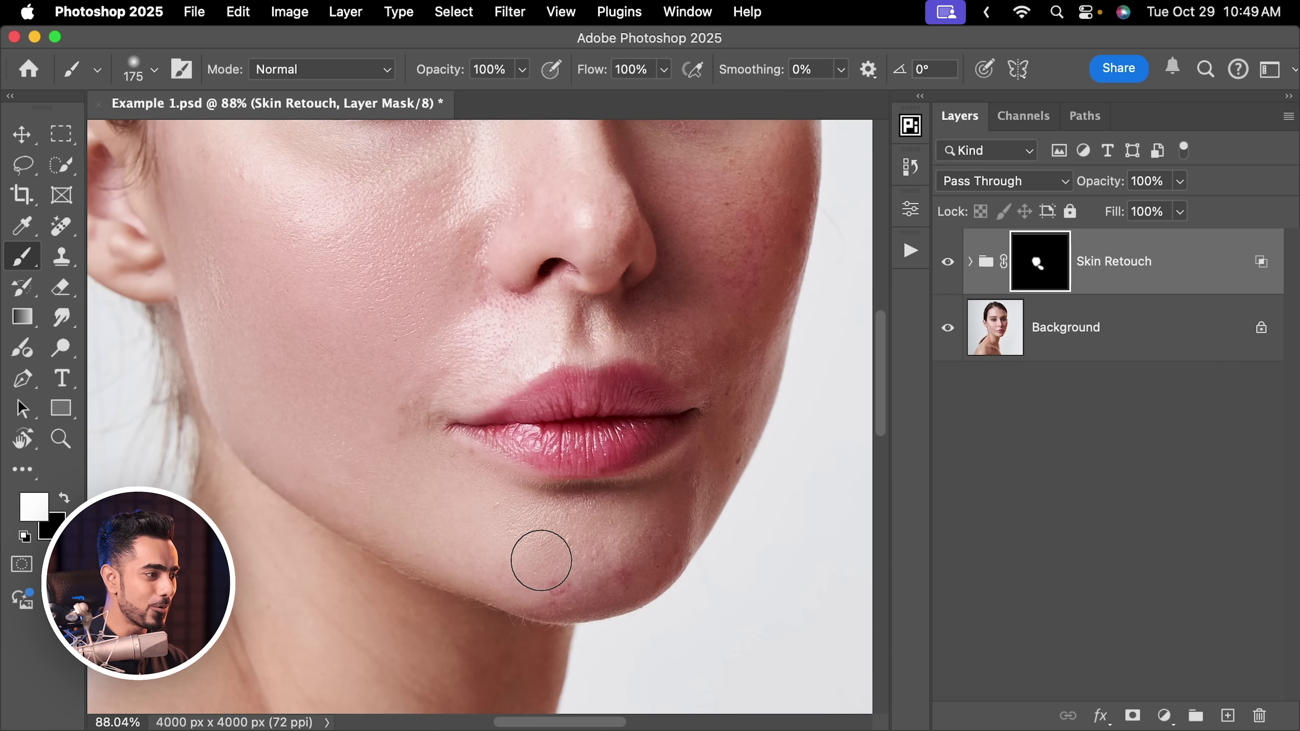
{"action": "scroll", "coordinate": [551, 523], "scroll_direction": "down", "scroll_amount": 5}
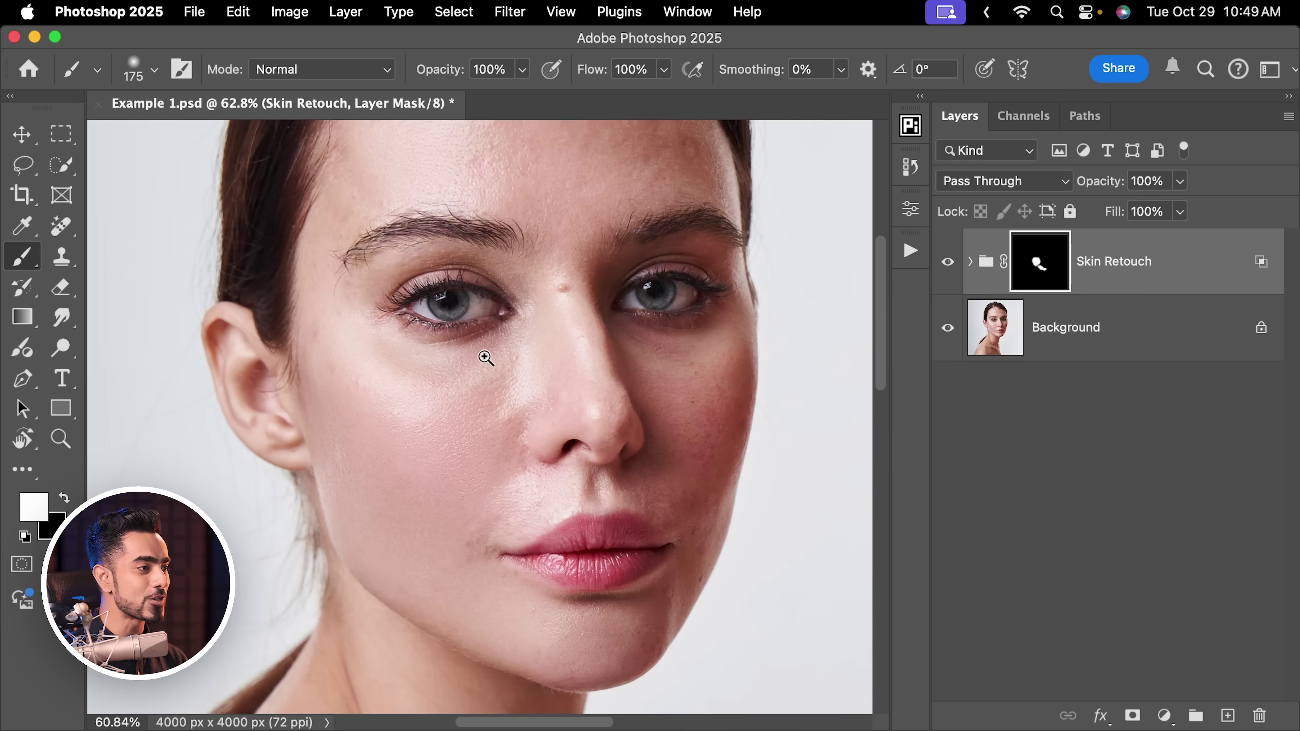
{"action": "scroll", "coordinate": [633, 363], "scroll_direction": "up", "scroll_amount": 5}
{"action": "scroll", "coordinate": [595, 401], "scroll_direction": "up", "scroll_amount": 4}
Paint smoothing across the forehead with a slightly larger brush
{"action": "key", "text": "bracketright"}
{"action": "mouse_move", "coordinate": [582, 350]}
{"action": "left_mouse_down"}
{"action": "mouse_move", "coordinate": [564, 400]}
{"action": "mouse_move", "coordinate": [573, 432]}
{"action": "mouse_move", "coordinate": [610, 424]}
{"action": "left_mouse_up"}
{"action": "scroll", "coordinate": [639, 442], "scroll_direction": "left", "scroll_amount": 5}
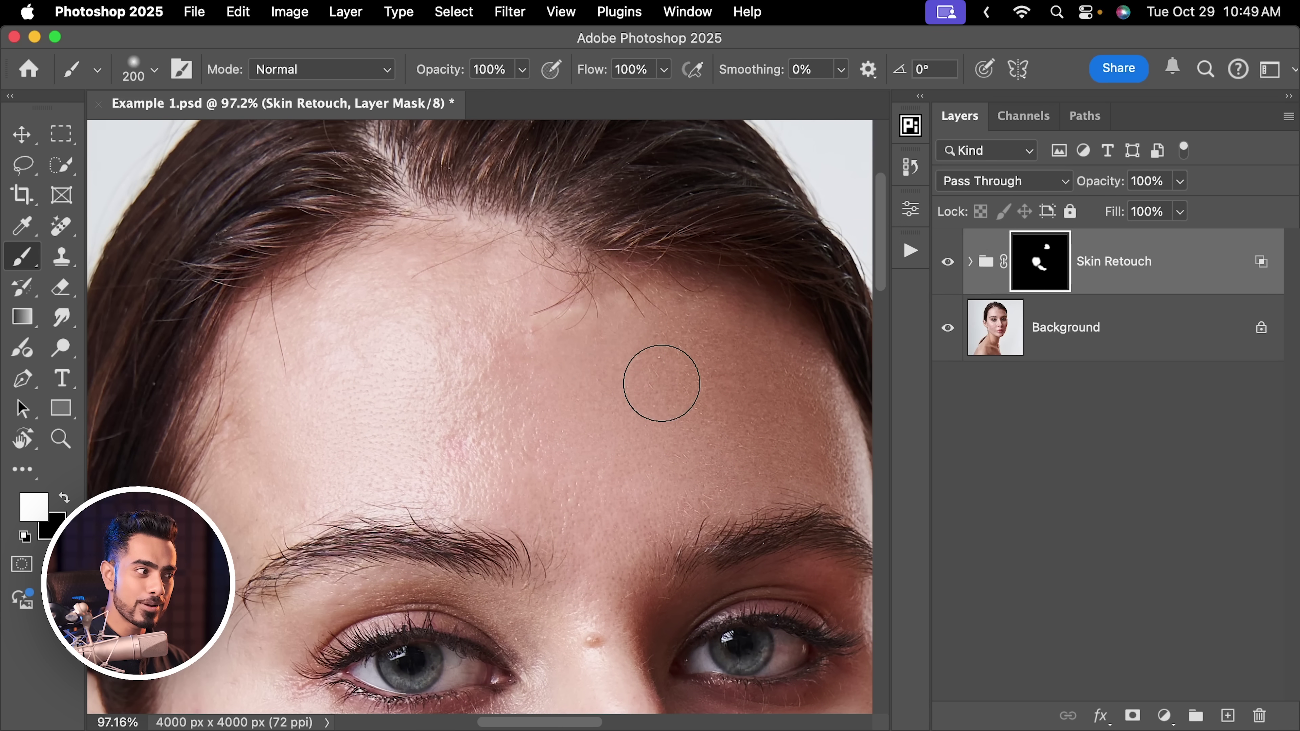
{"action": "mouse_move", "coordinate": [634, 379]}
{"action": "left_mouse_down"}
{"action": "mouse_move", "coordinate": [582, 351]}
{"action": "mouse_move", "coordinate": [439, 346]}
{"action": "mouse_move", "coordinate": [433, 426]}
{"action": "left_mouse_up"}
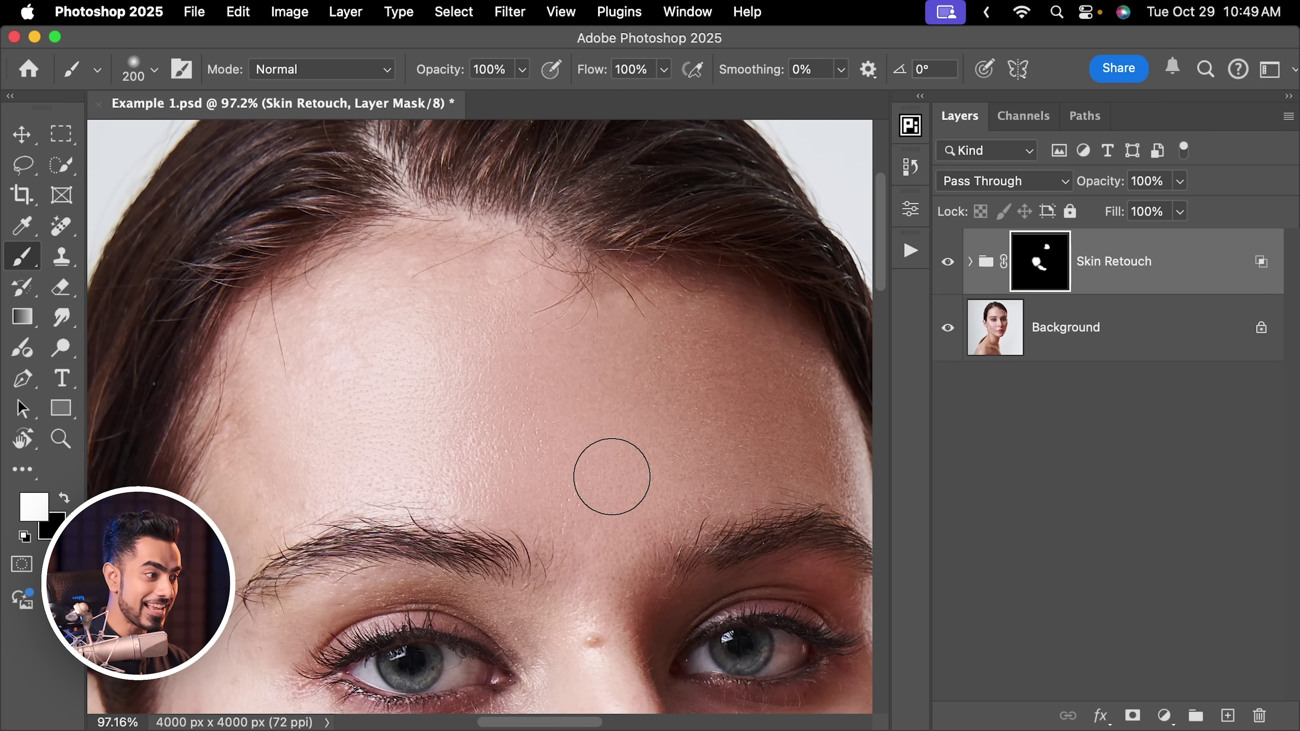
{"action": "scroll", "coordinate": [636, 453], "scroll_direction": "left", "scroll_amount": 5}
{"action": "scroll", "coordinate": [610, 325], "scroll_direction": "down", "scroll_amount": 5}
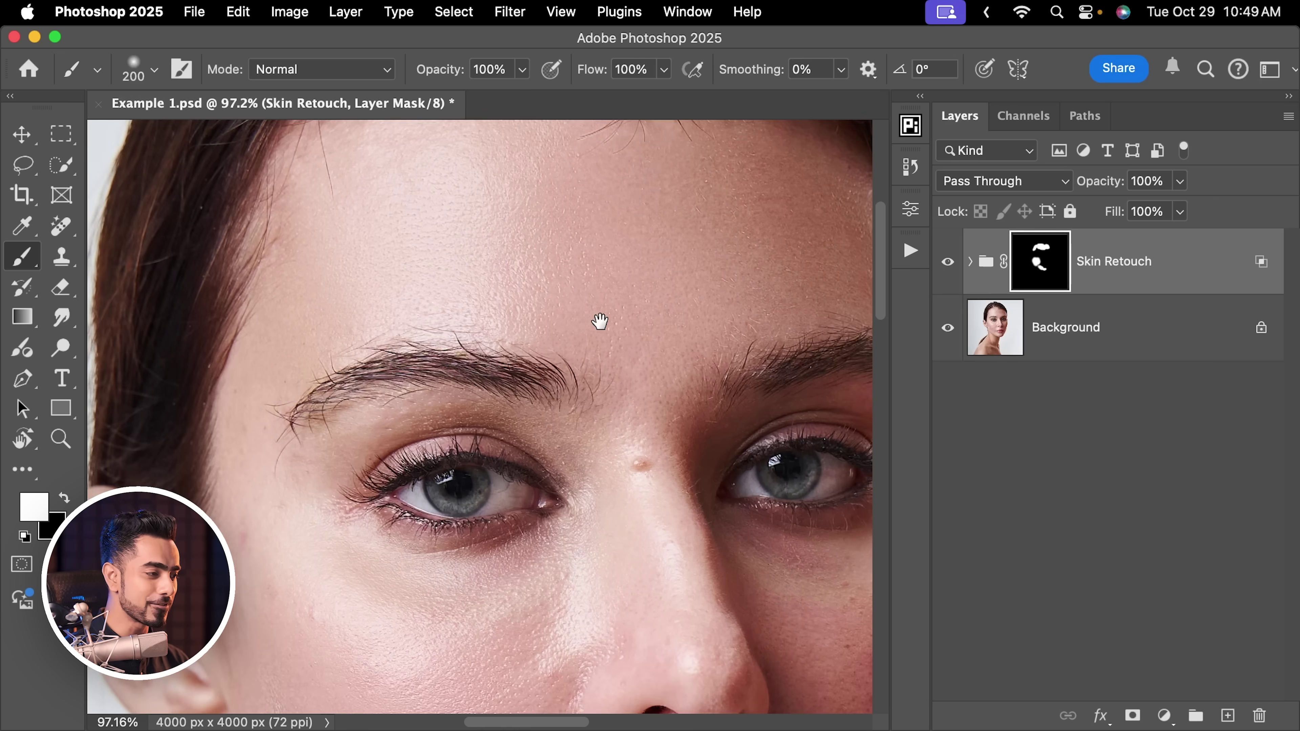
{"action": "scroll", "coordinate": [584, 398], "scroll_direction": "down", "scroll_amount": 3}
{"action": "key", "text": "bracketleft"}
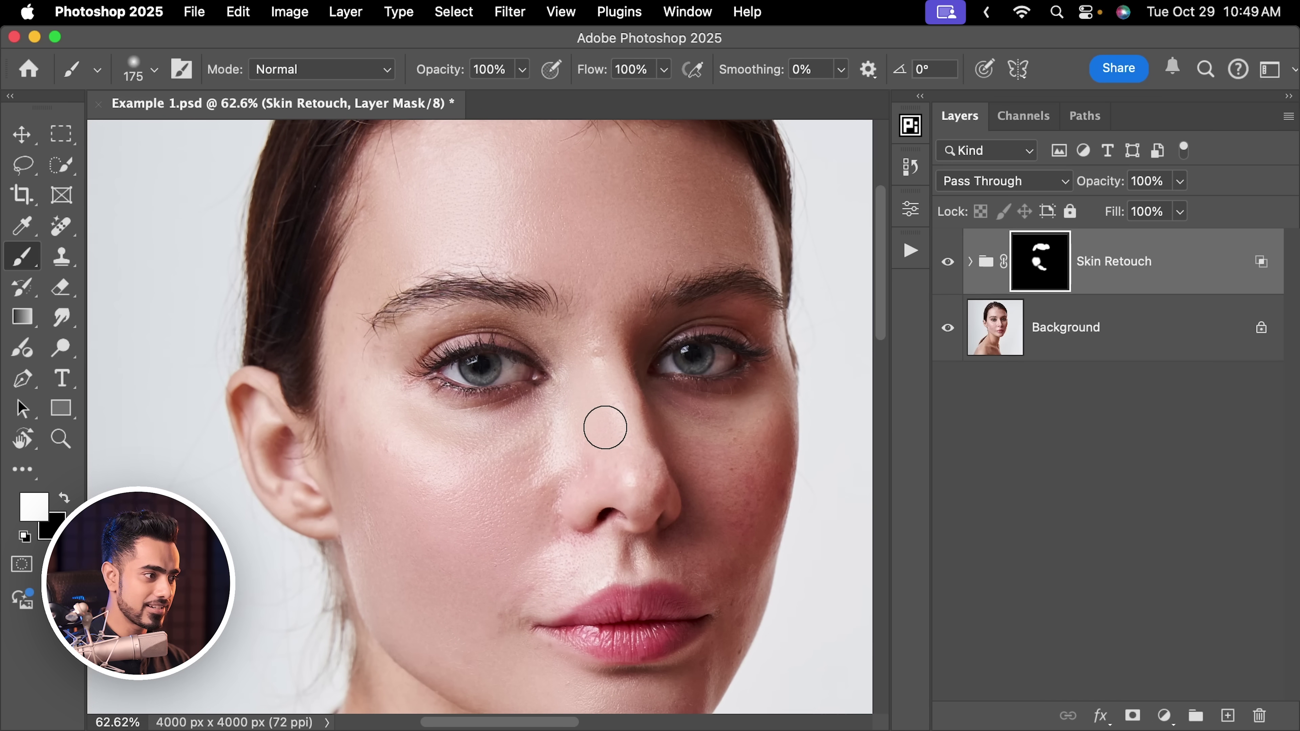
Paint the right cheek with a brush up to 300 px, then hide the group to compare
{"action": "left_click_drag", "start_coordinate": [754, 467], "coordinate": [663, 388]}
{"action": "key", "text": "bracketright"}
{"action": "key", "text": "bracketright"}
{"action": "key", "text": "bracketright"}
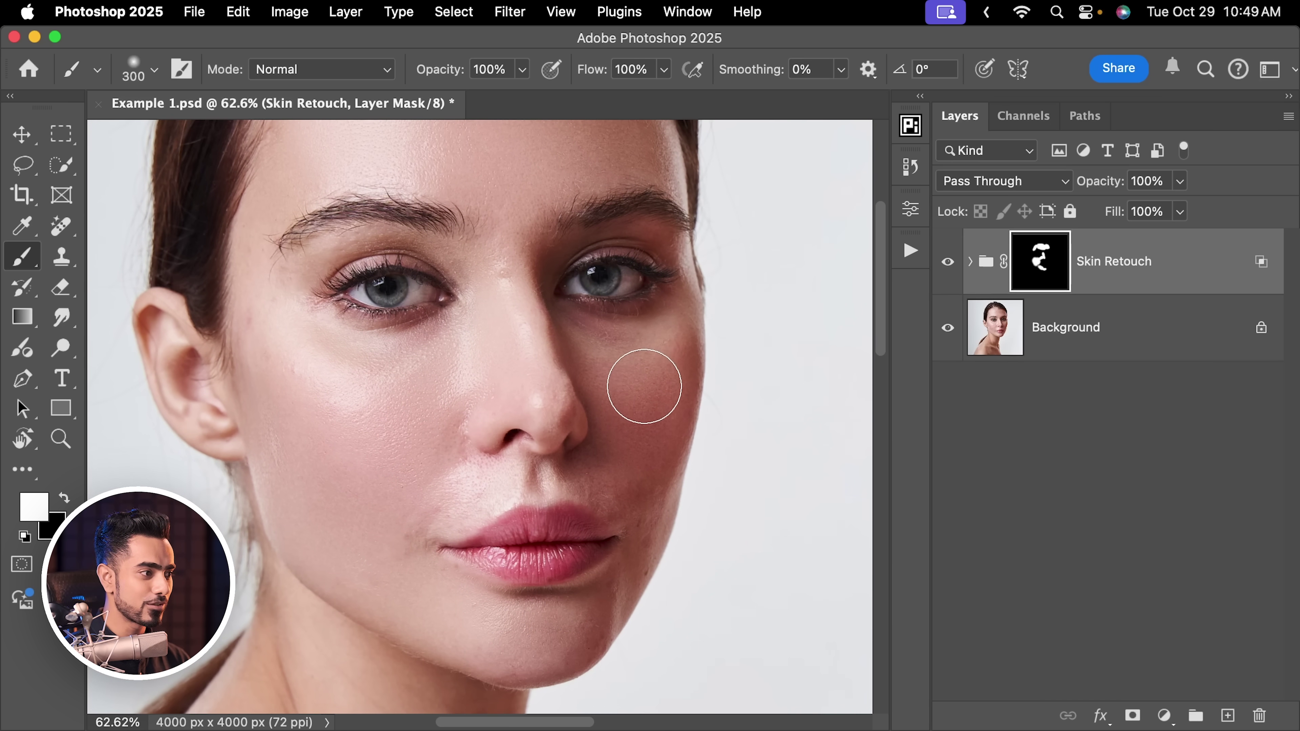
{"action": "scroll", "coordinate": [644, 466], "scroll_direction": "down", "scroll_amount": 3}
{"action": "key", "text": "bracketleft"}
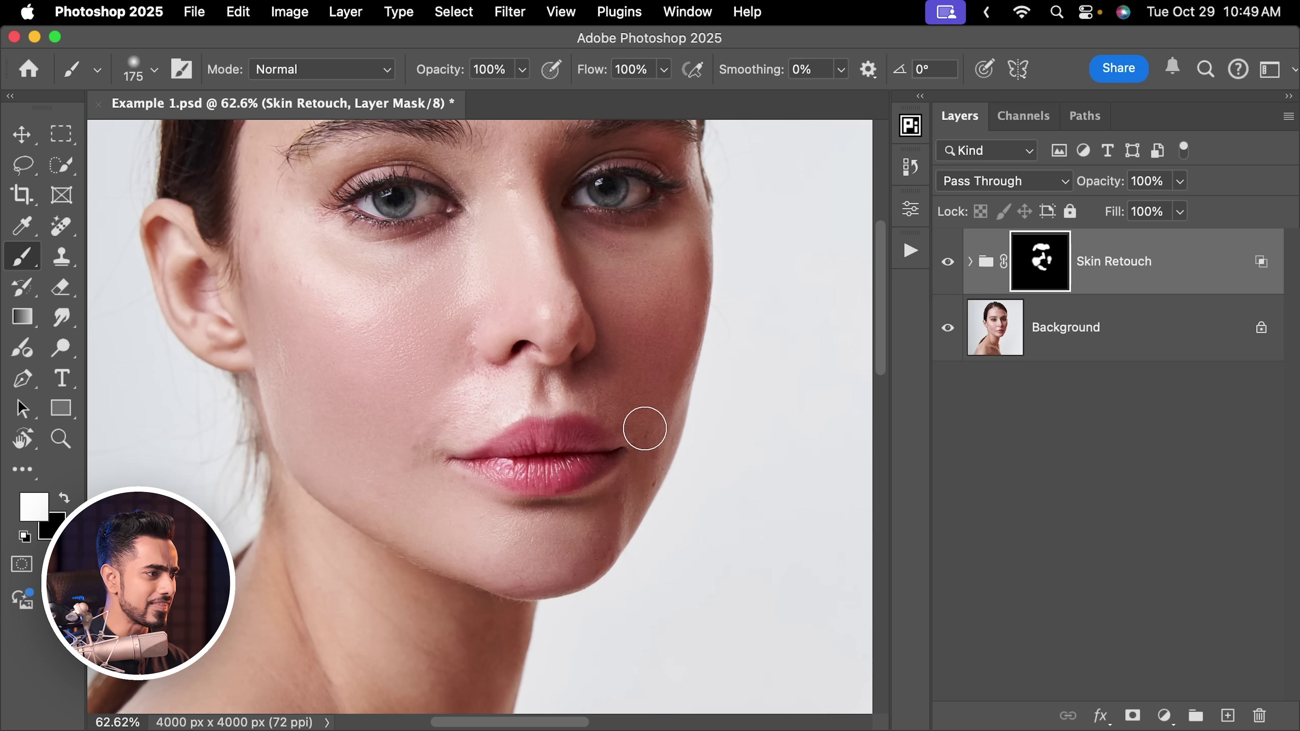
{"action": "scroll", "coordinate": [435, 459], "scroll_direction": "down", "scroll_amount": 4}
{"action": "key", "text": "bracketright"}
{"action": "key", "text": "bracketright"}
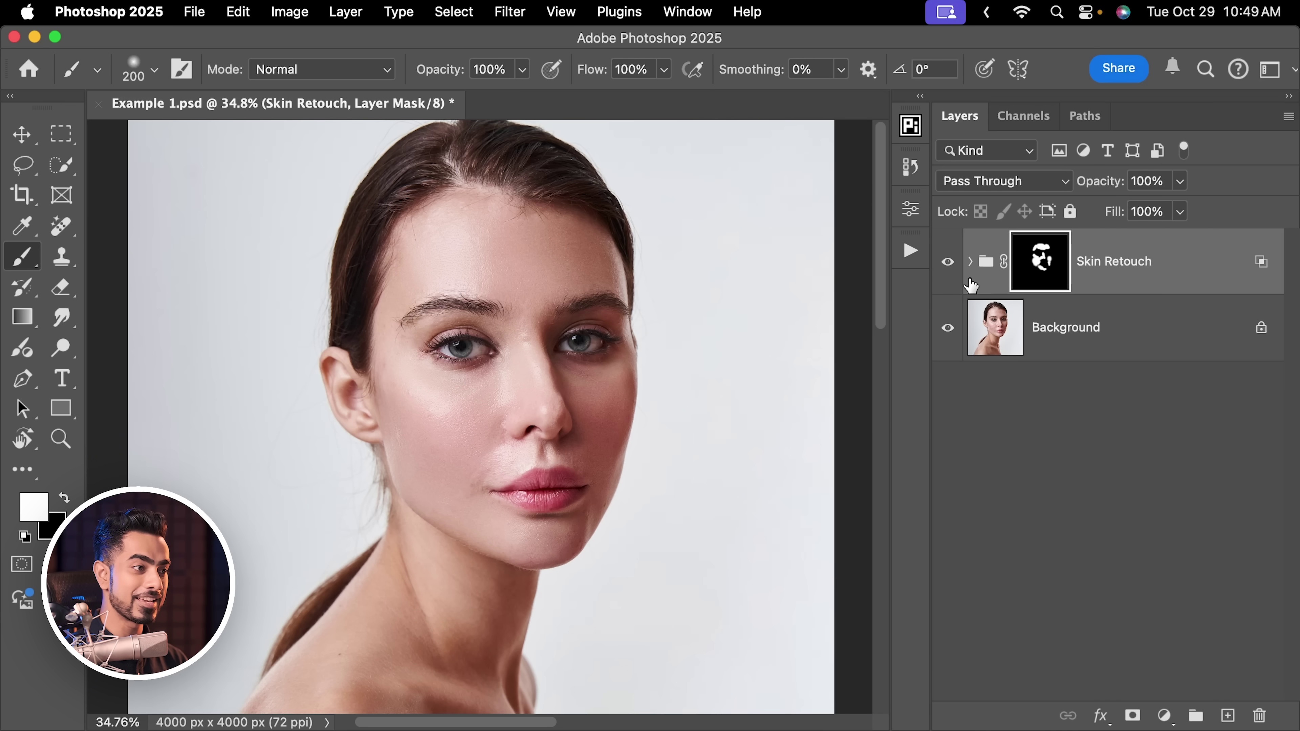
{"action": "left_click", "coordinate": [947, 266]}
Show Skin Retouch again and paint the neck below the chin with a 600 px brush
{"action": "left_click", "coordinate": [948, 267]}
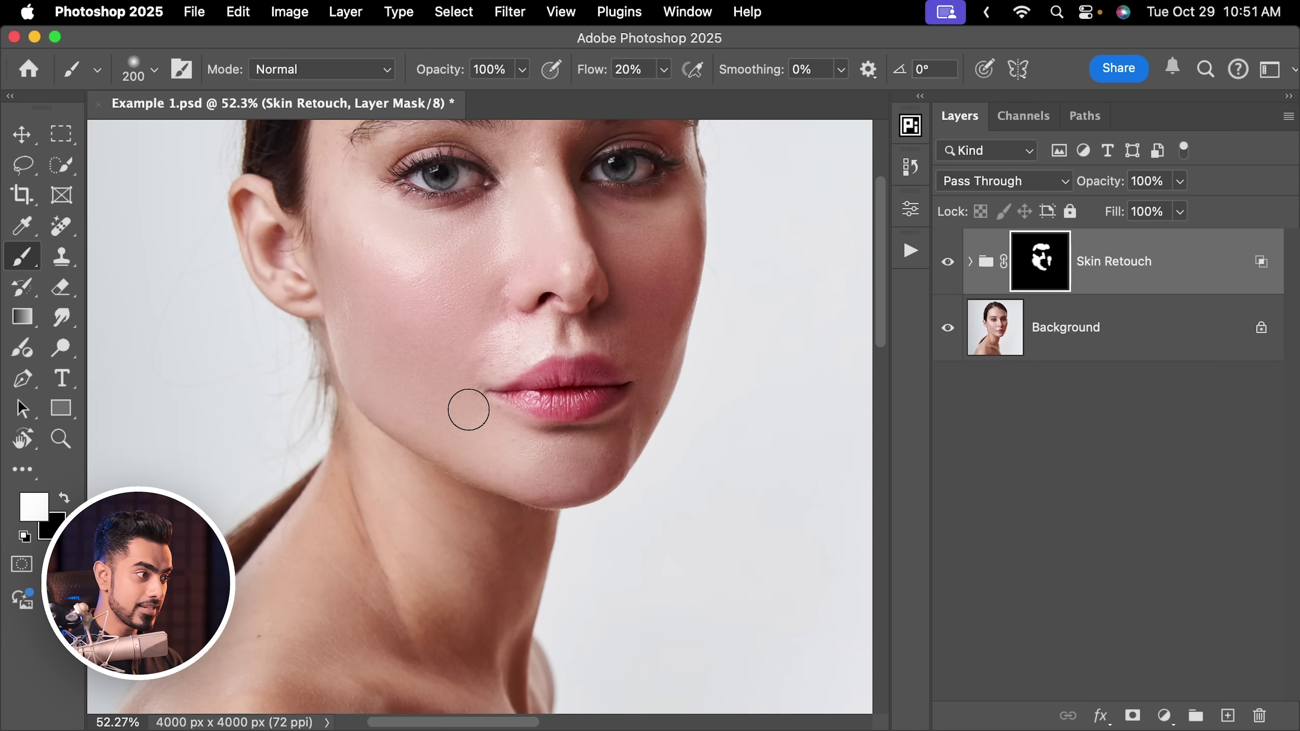
{"action": "key", "text": "bracketright"}
{"action": "key", "text": "bracketright"}
{"action": "scroll", "coordinate": [450, 410], "scroll_direction": "down", "scroll_amount": 5}
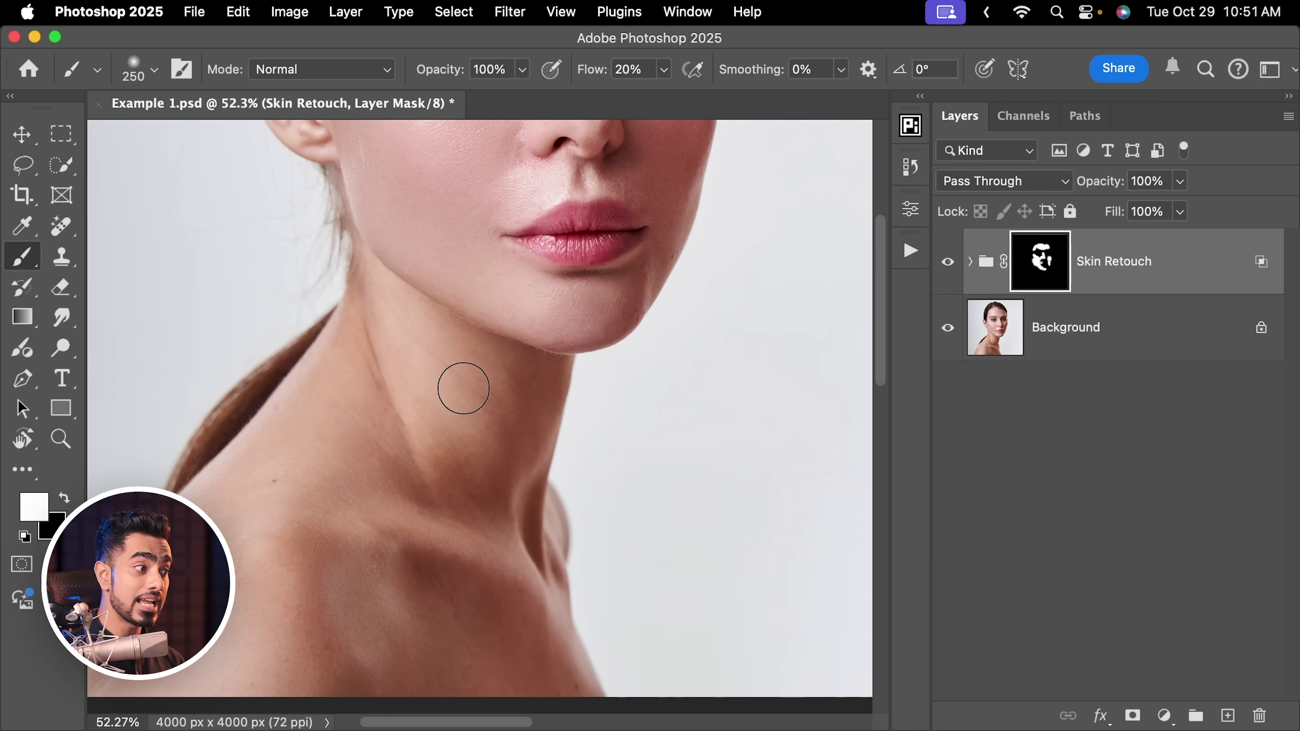
{"action": "key", "text": "bracketright"}
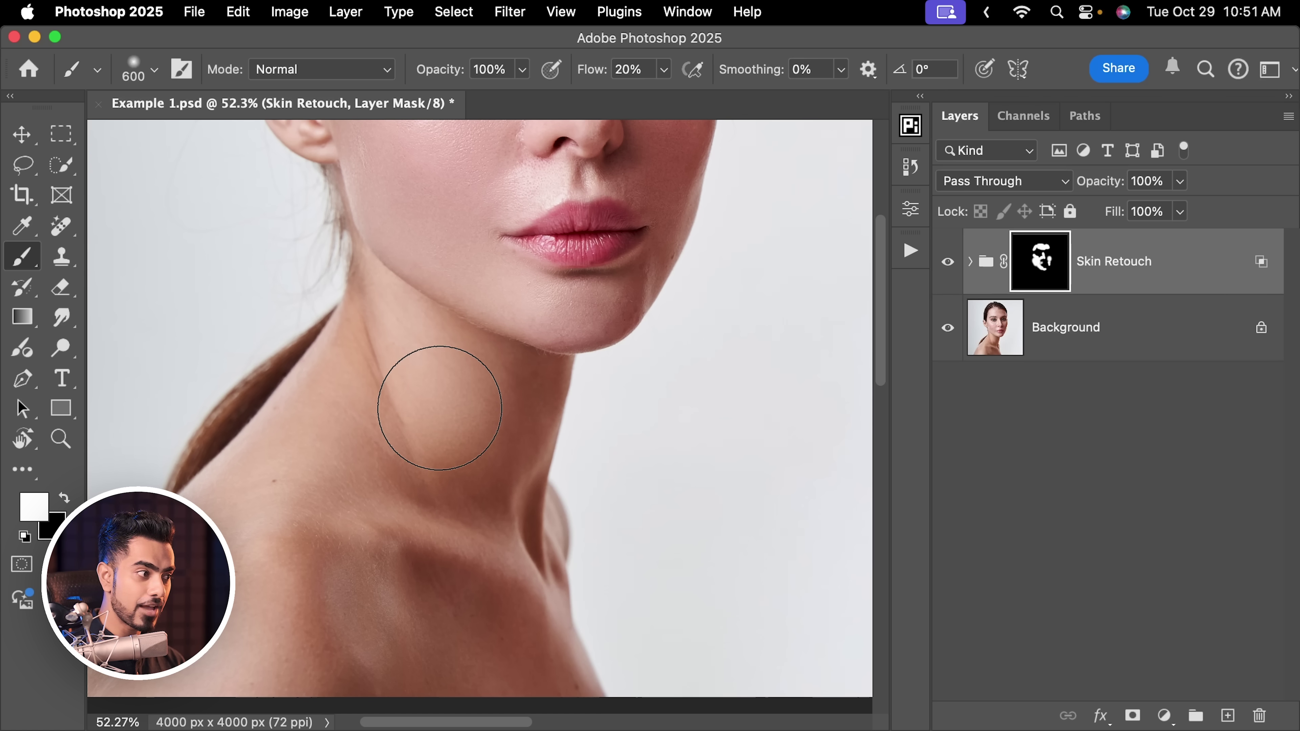
{"action": "mouse_move", "coordinate": [439, 402]}
{"action": "left_mouse_down"}
{"action": "mouse_move", "coordinate": [479, 450]}
{"action": "mouse_move", "coordinate": [487, 349]}
{"action": "left_mouse_up"}
{"action": "left_click_drag", "start_coordinate": [493, 432], "coordinate": [487, 472]}
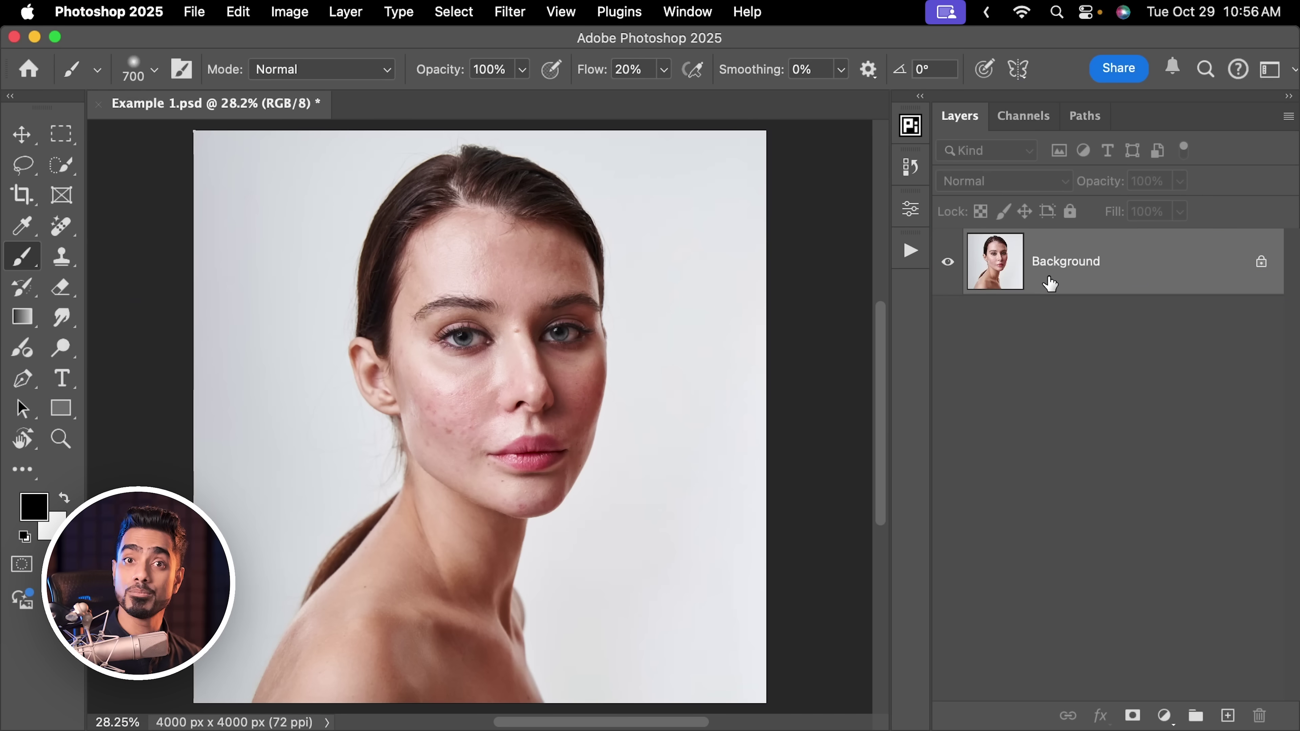
Duplicate the background twice with Cmd+J and hide the Layer 1 copy
{"action": "left_click_drag", "start_coordinate": [1049, 282], "coordinate": [1048, 277]}
{"action": "key", "text": "super+j"}
{"action": "key", "text": "super+j"}
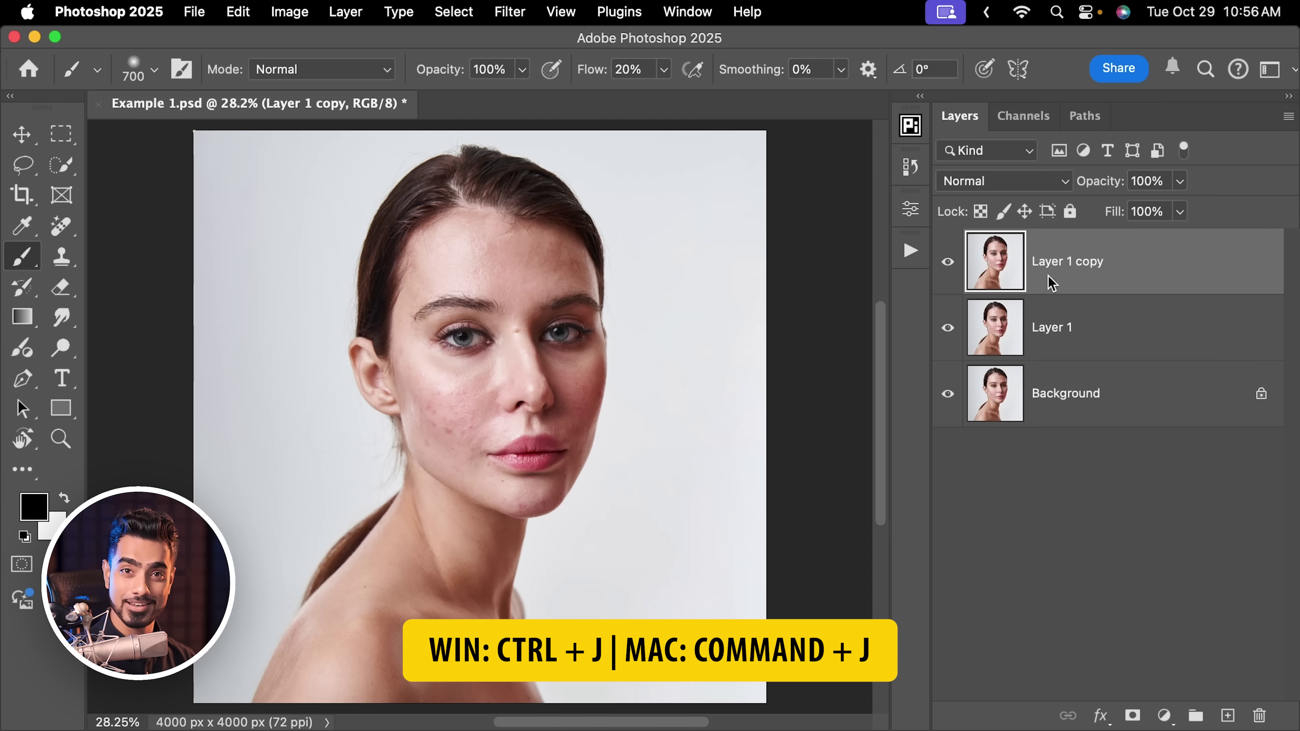
{"action": "left_click", "coordinate": [947, 264]}
Rename Layer 1 to Color and convert it for smart filters
{"action": "left_click", "coordinate": [1070, 342]}
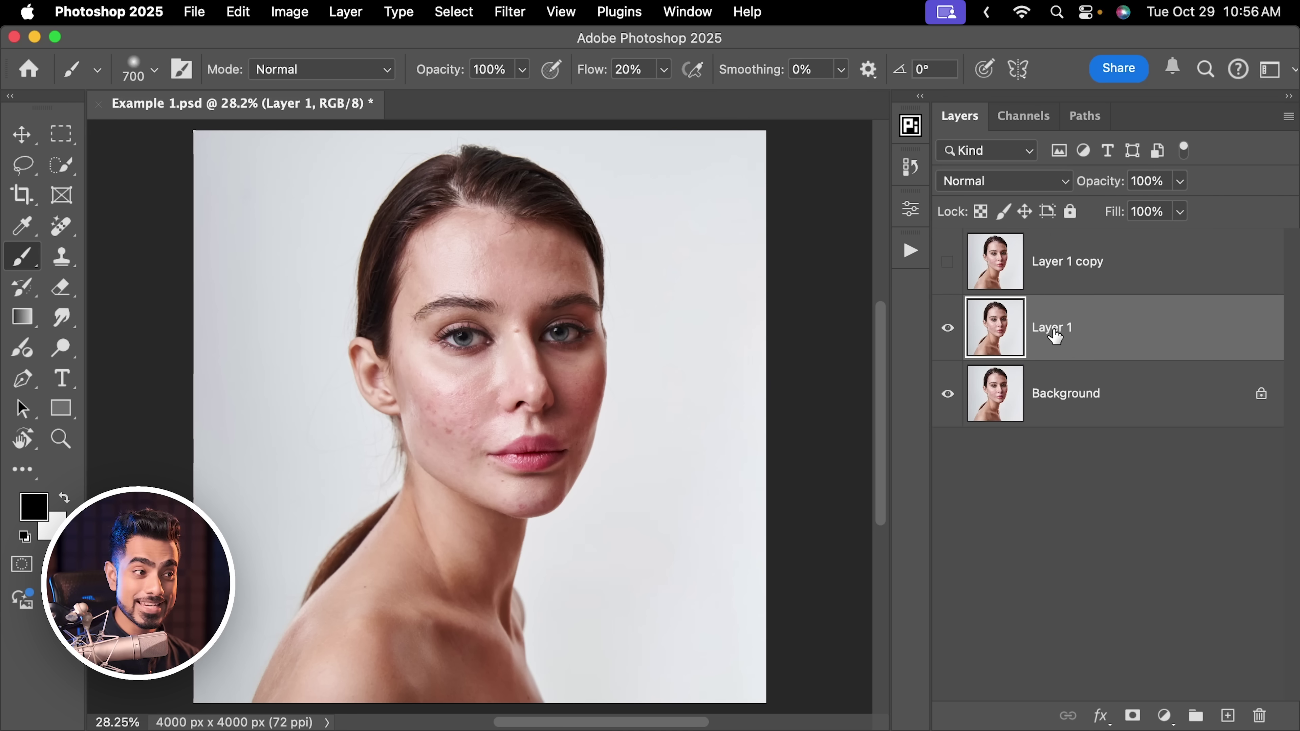
{"action": "type", "text": "Color"}
{"action": "key", "text": "Return"}
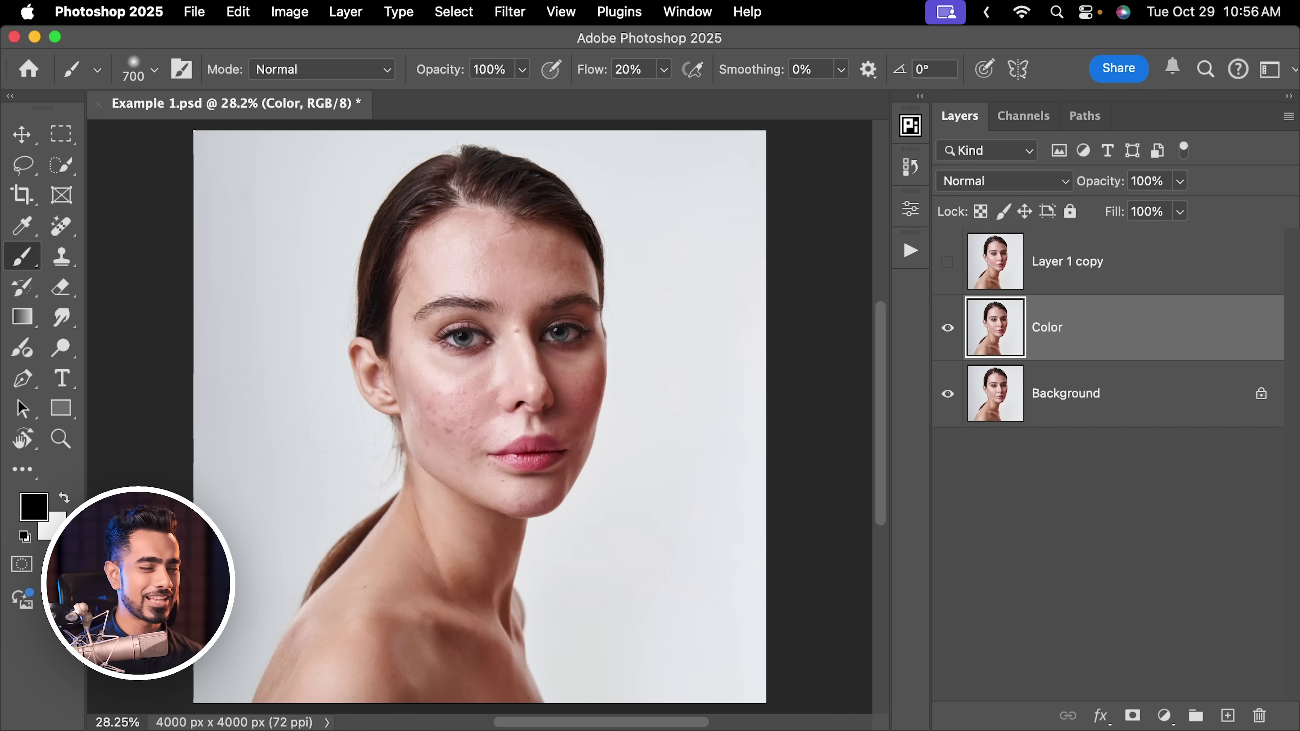
{"action": "left_click", "coordinate": [501, 18]}
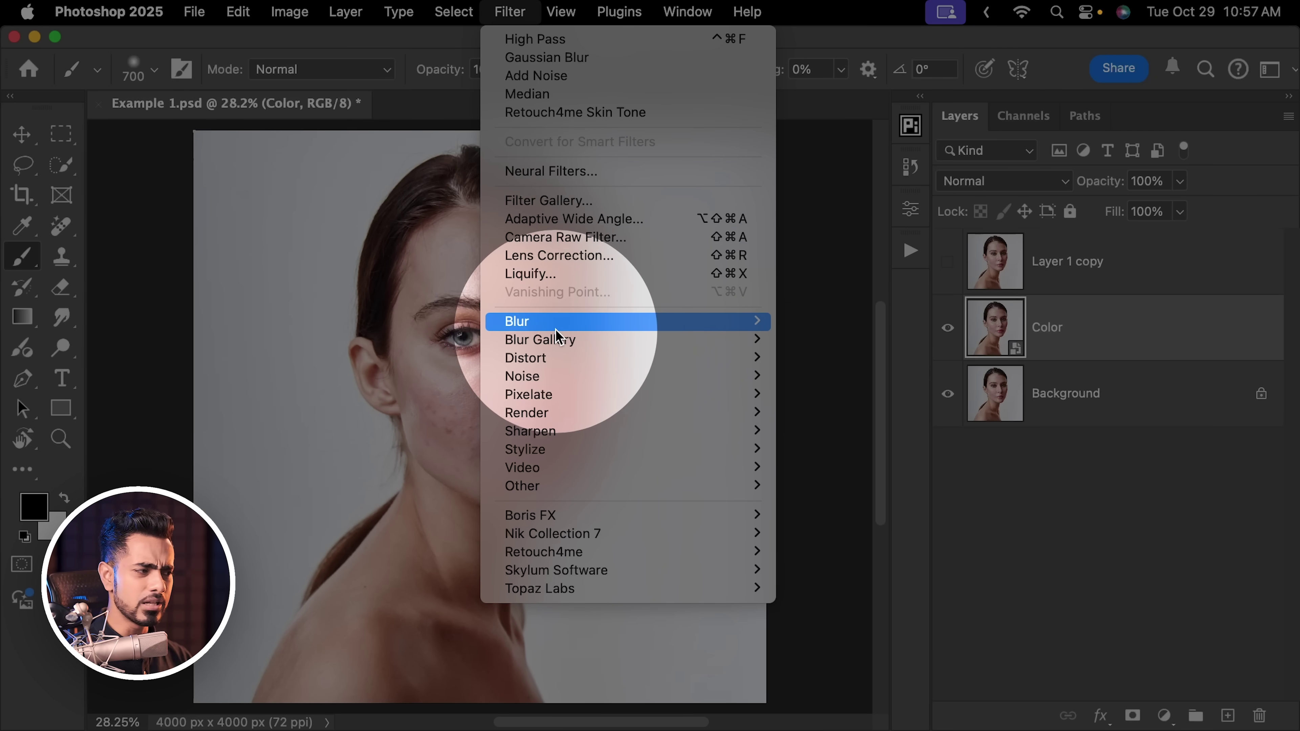
Apply Filter > Noise > Median to the Color layer, settling on a 120-pixel radius
{"action": "mouse_move", "coordinate": [573, 379]}
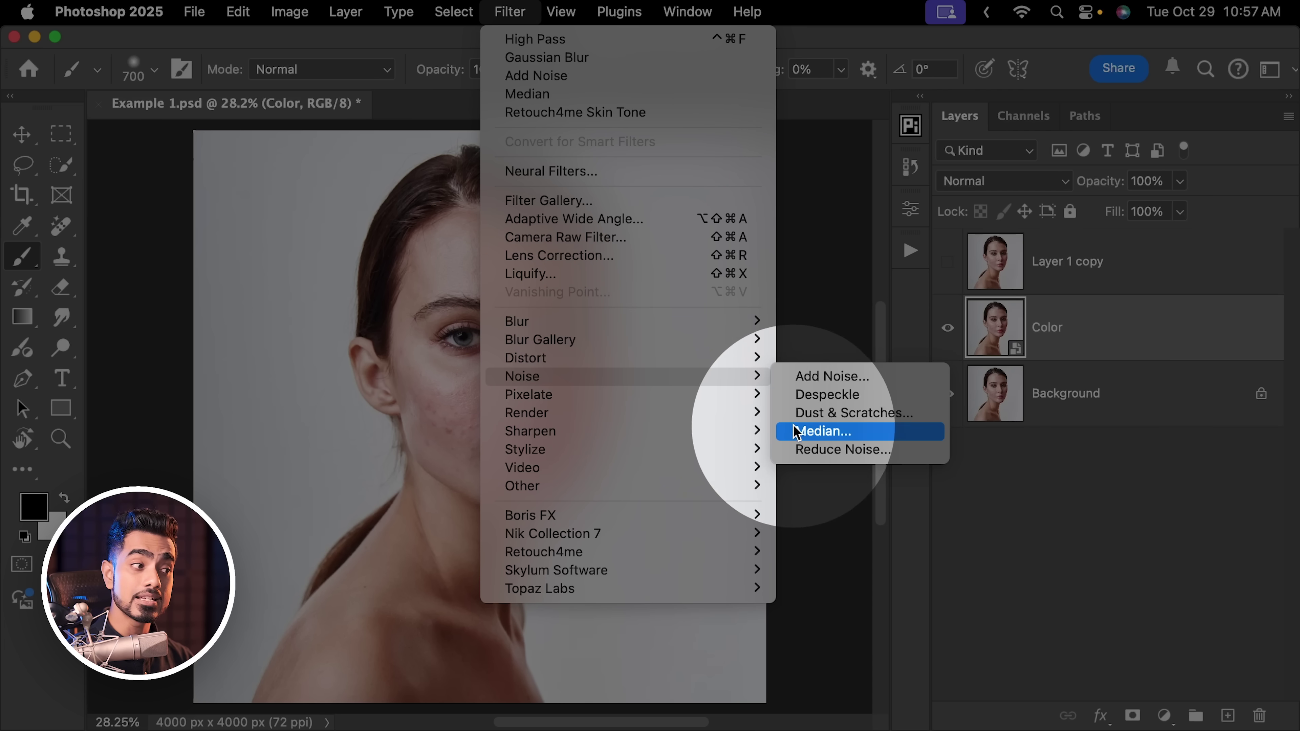
{"action": "left_click", "coordinate": [807, 437]}
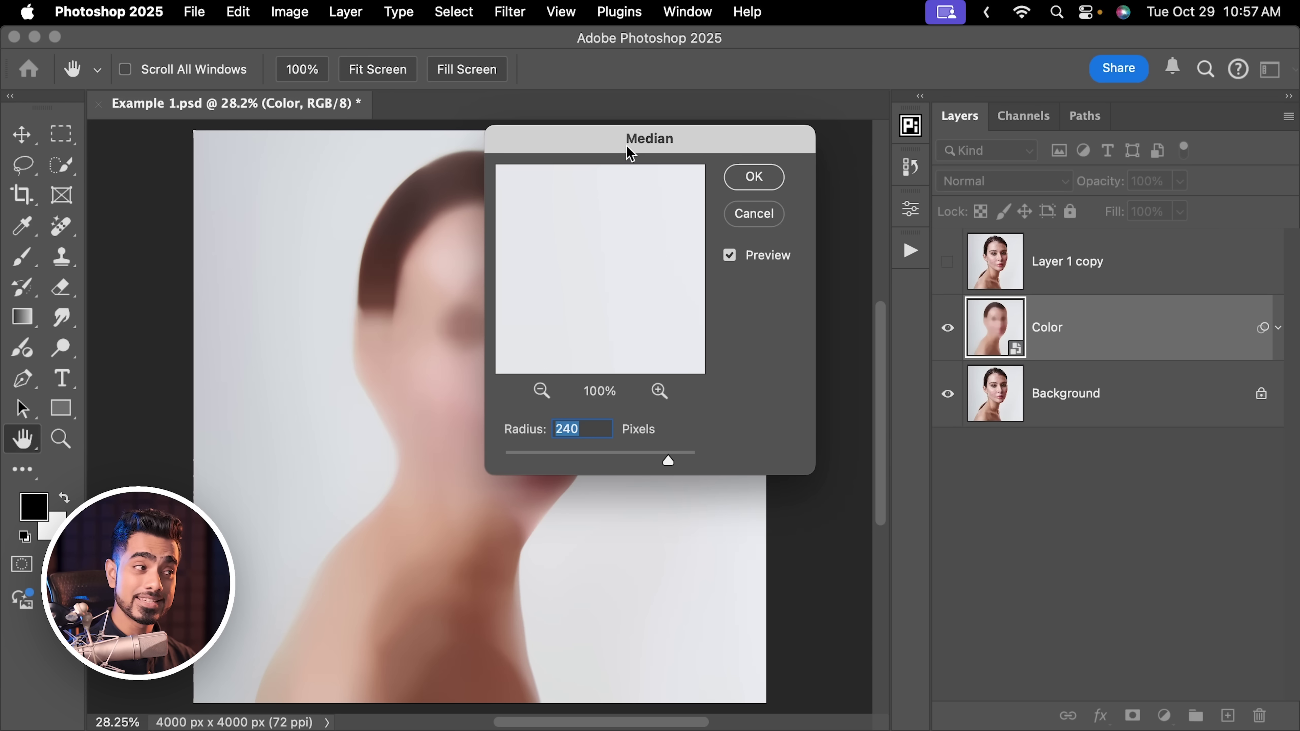
{"action": "left_click_drag", "start_coordinate": [631, 151], "coordinate": [842, 218]}
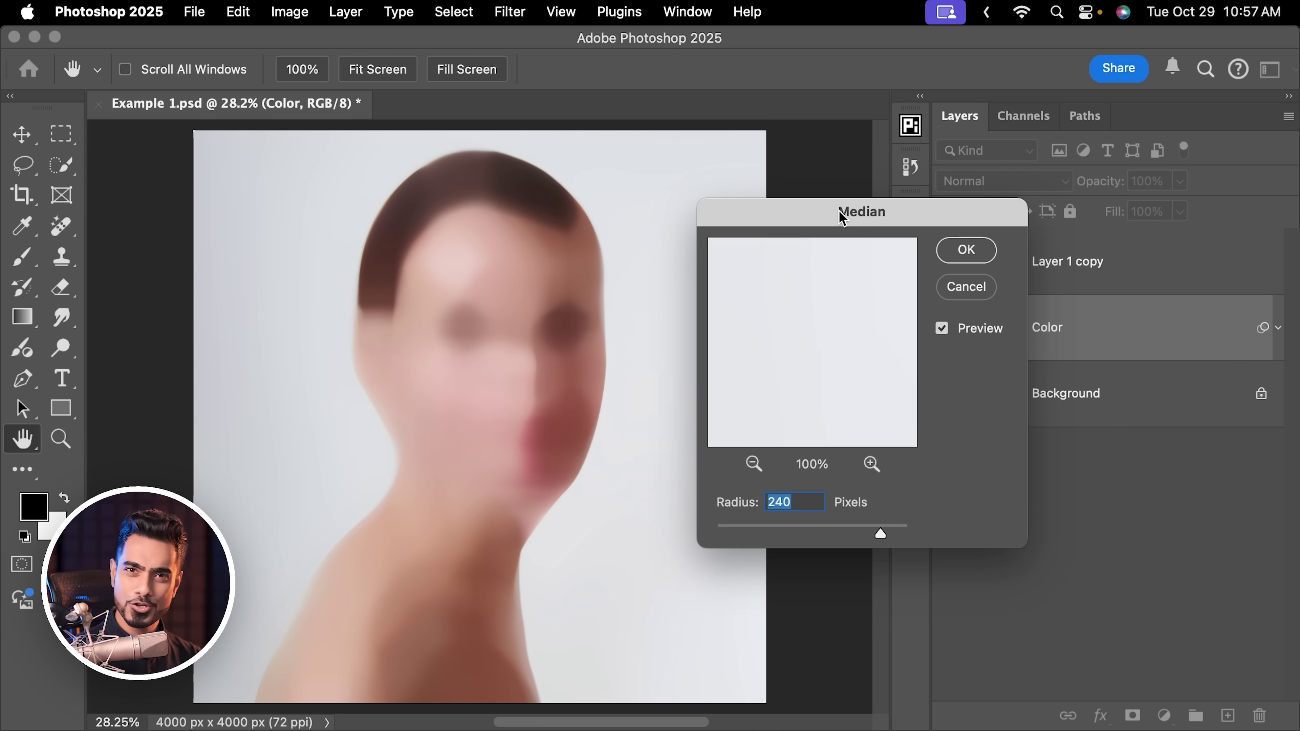
{"action": "left_click_drag", "start_coordinate": [881, 534], "coordinate": [814, 534]}
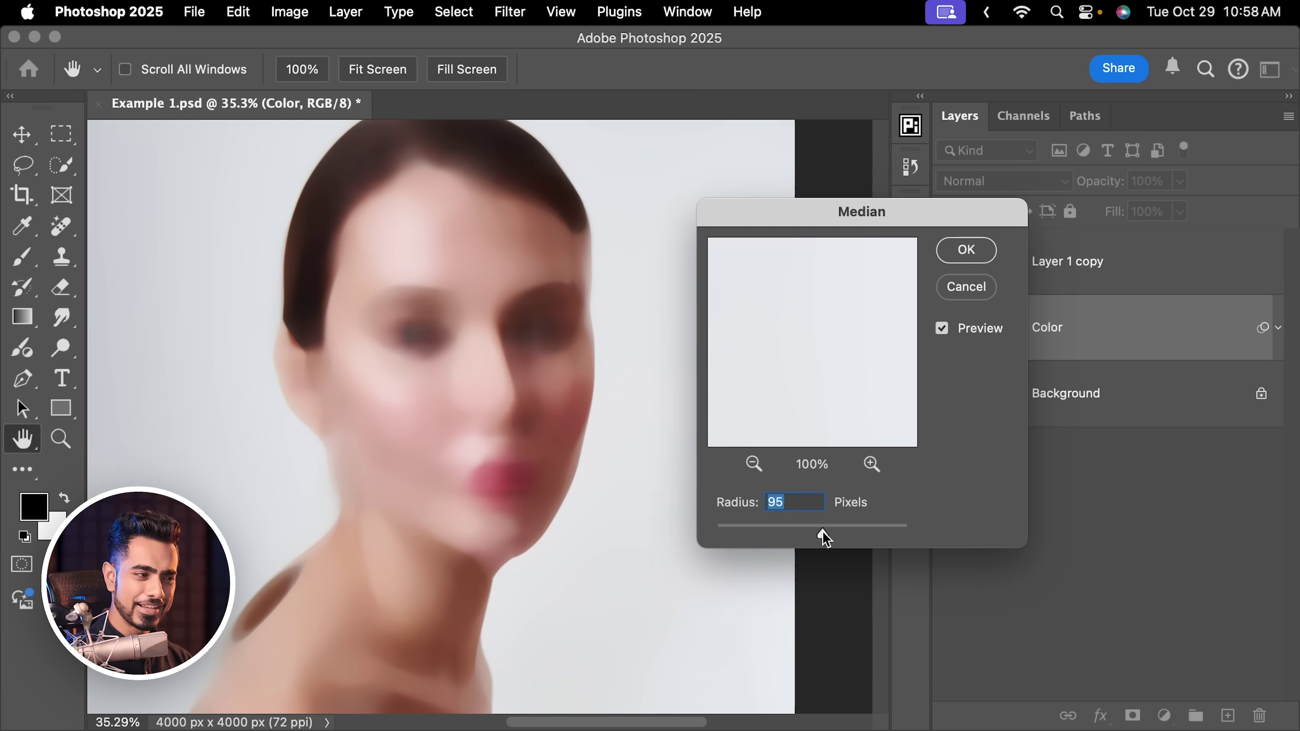
{"action": "mouse_move", "coordinate": [825, 538]}
{"action": "left_mouse_down"}
{"action": "mouse_move", "coordinate": [863, 537]}
{"action": "mouse_move", "coordinate": [833, 538]}
{"action": "left_mouse_up"}
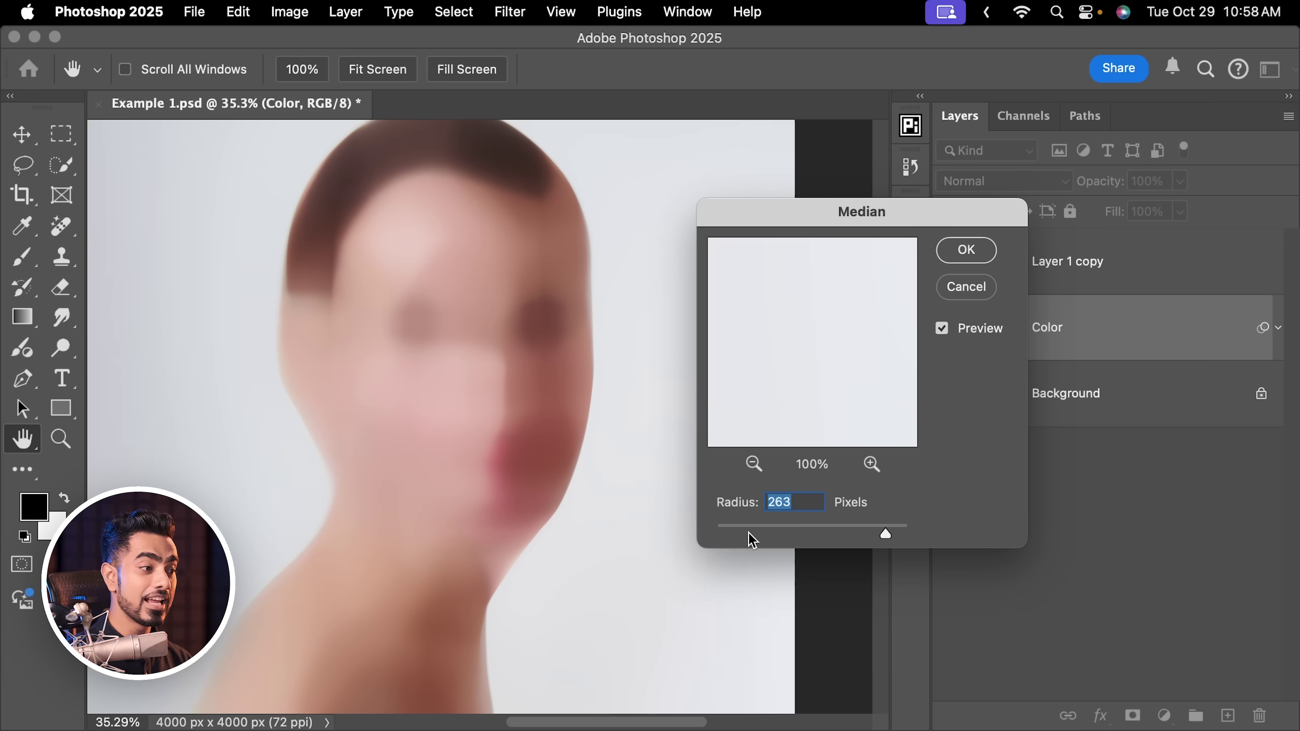
{"action": "left_click", "coordinate": [752, 539]}
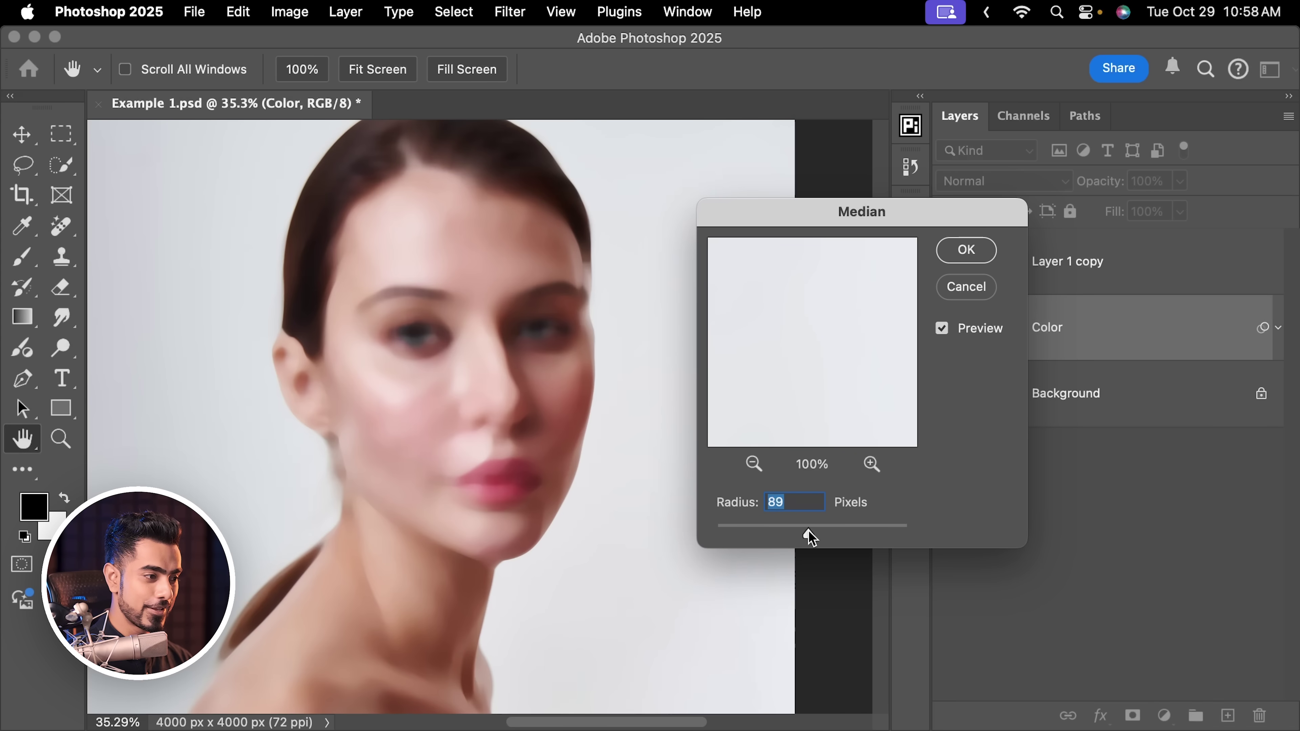
{"action": "left_click_drag", "start_coordinate": [811, 537], "coordinate": [829, 537]}
{"action": "type", "text": "120"}
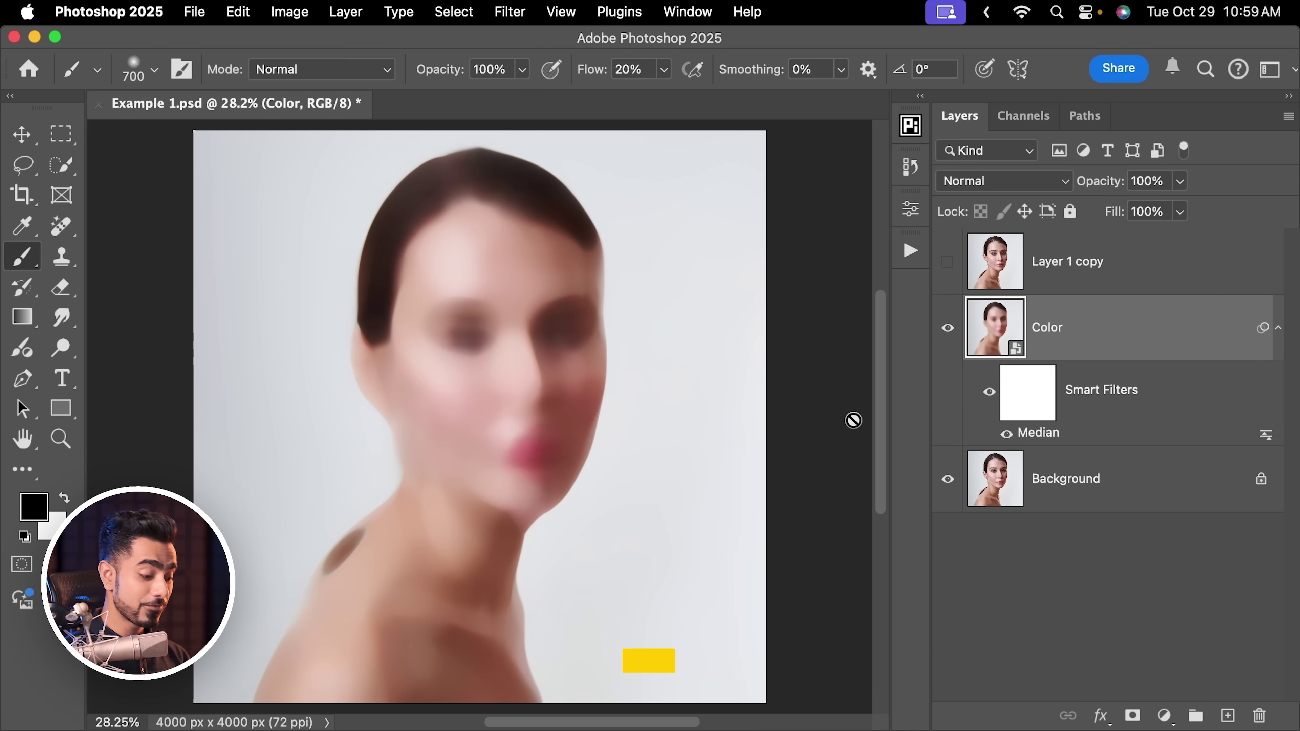
Create a new layer in Overlay mode filled with 50% neutral gray
{"action": "key", "text": "super+shift+n"}
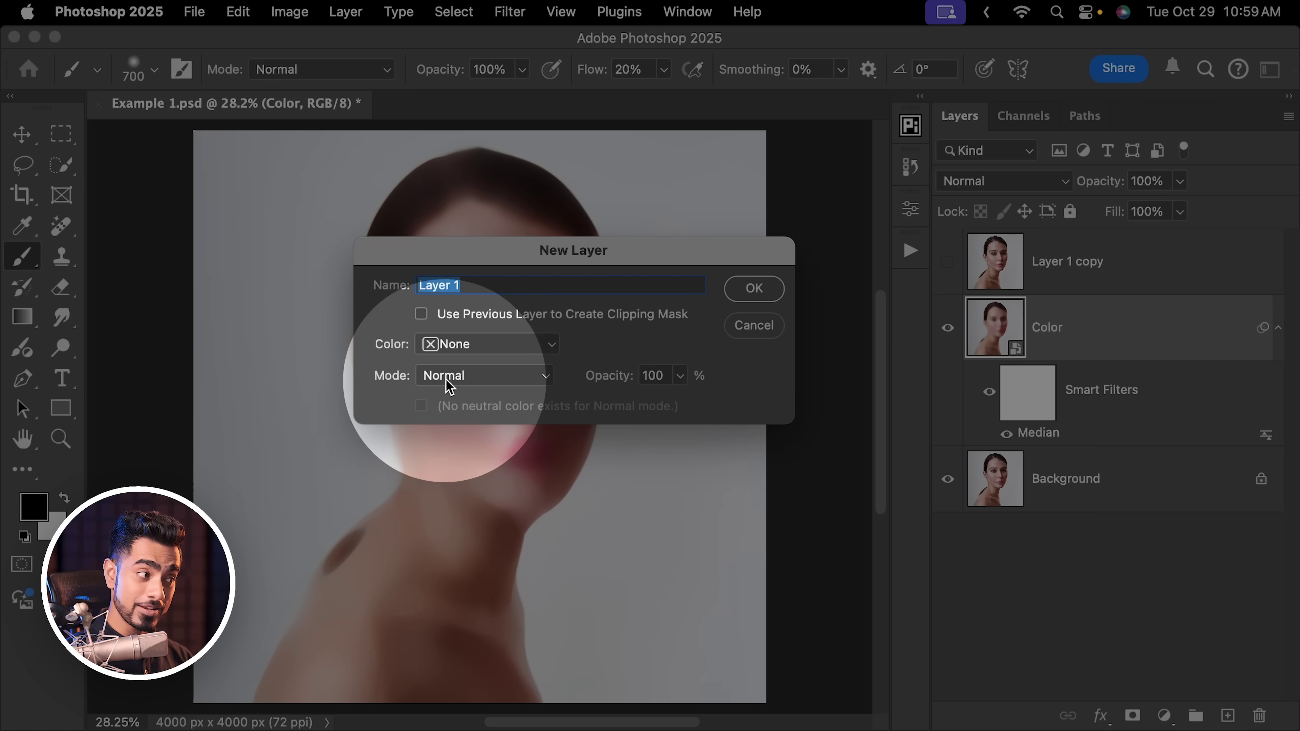
{"action": "left_click", "coordinate": [448, 376]}
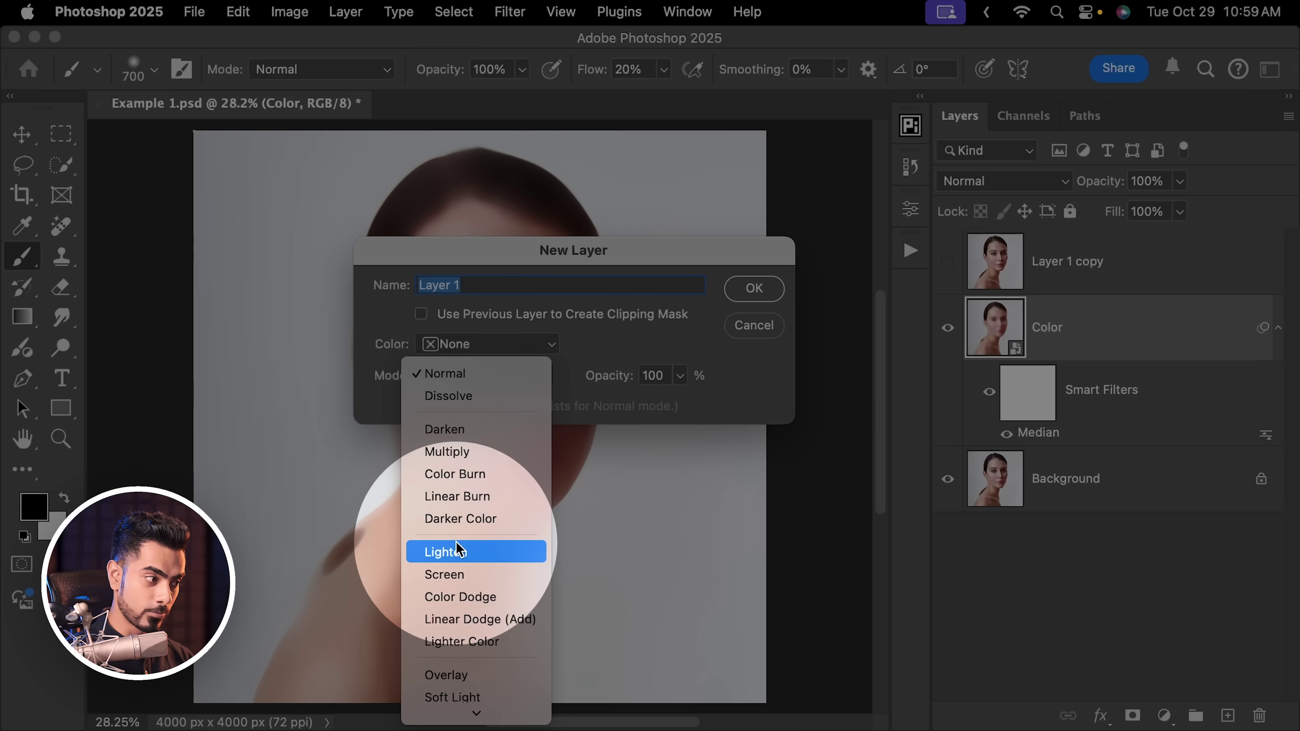
{"action": "left_click", "coordinate": [455, 678]}
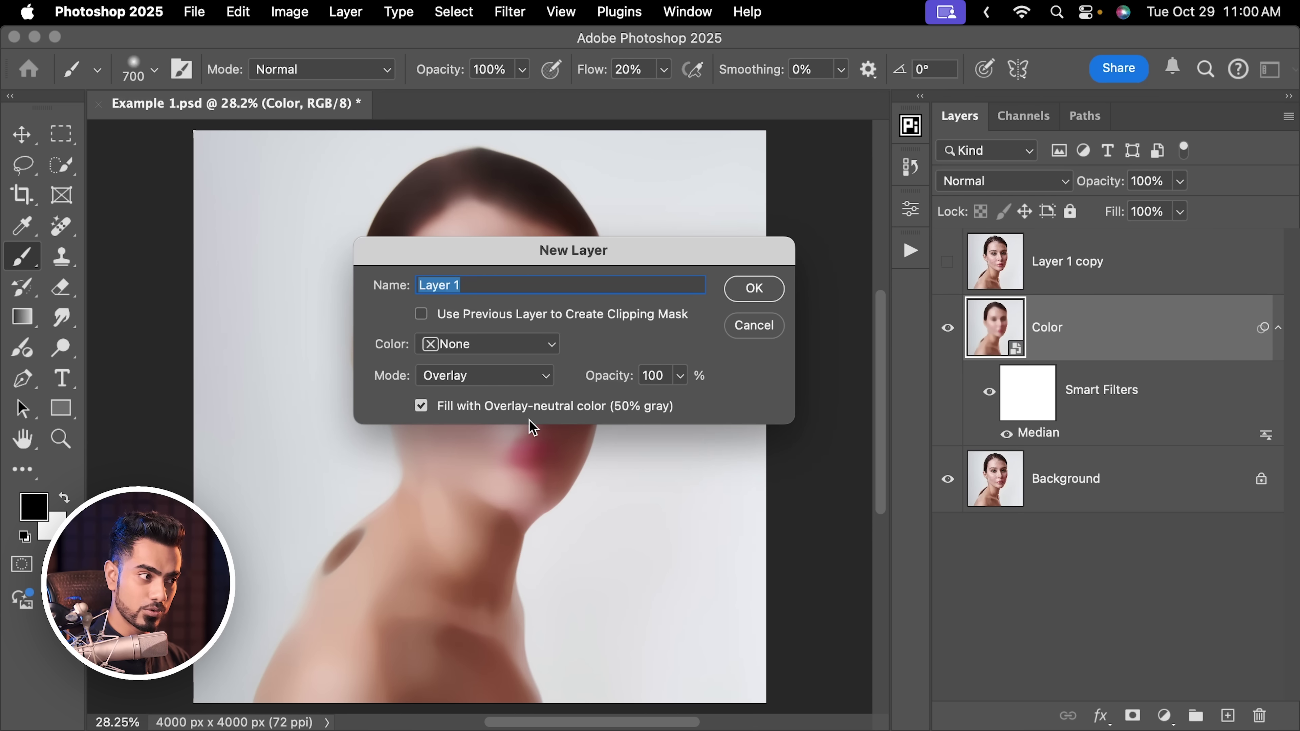
{"action": "left_click", "coordinate": [752, 289]}
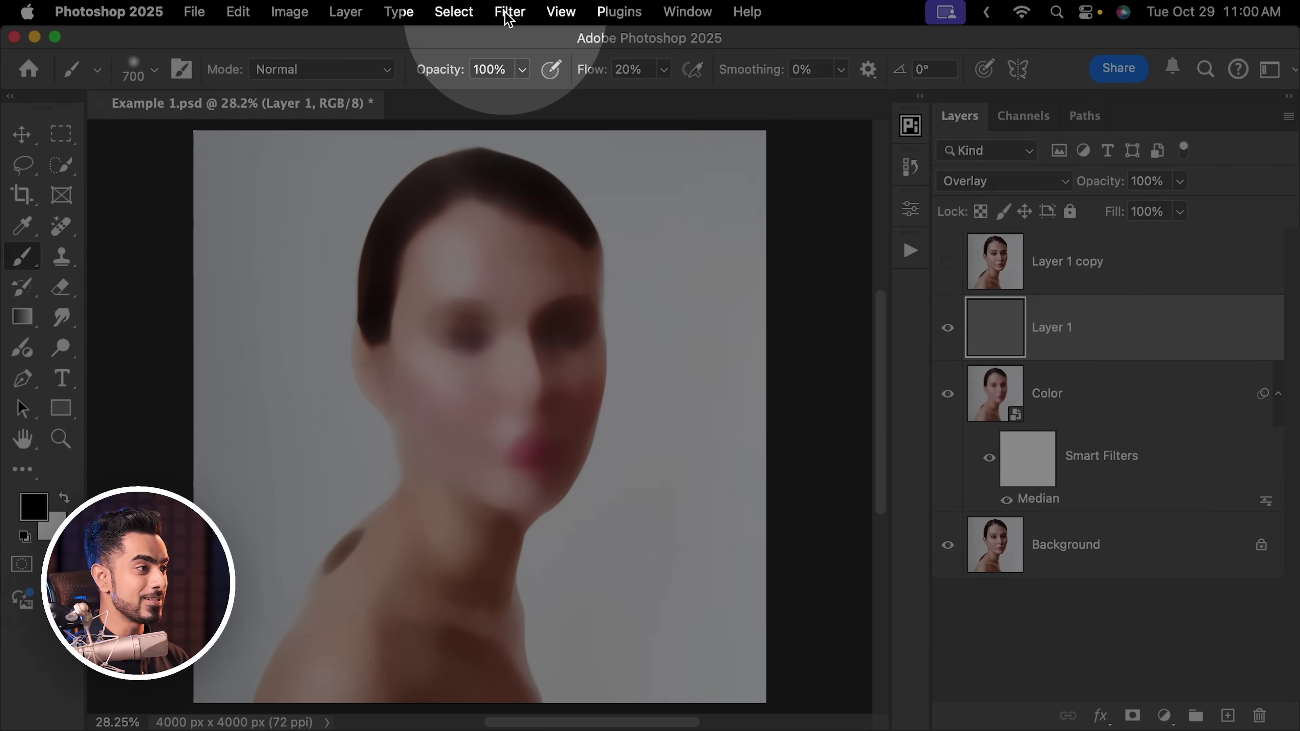
Convert Layer 1 into a smart object for smart filters
{"action": "left_click", "coordinate": [510, 11]}
{"action": "left_click", "coordinate": [543, 140]}
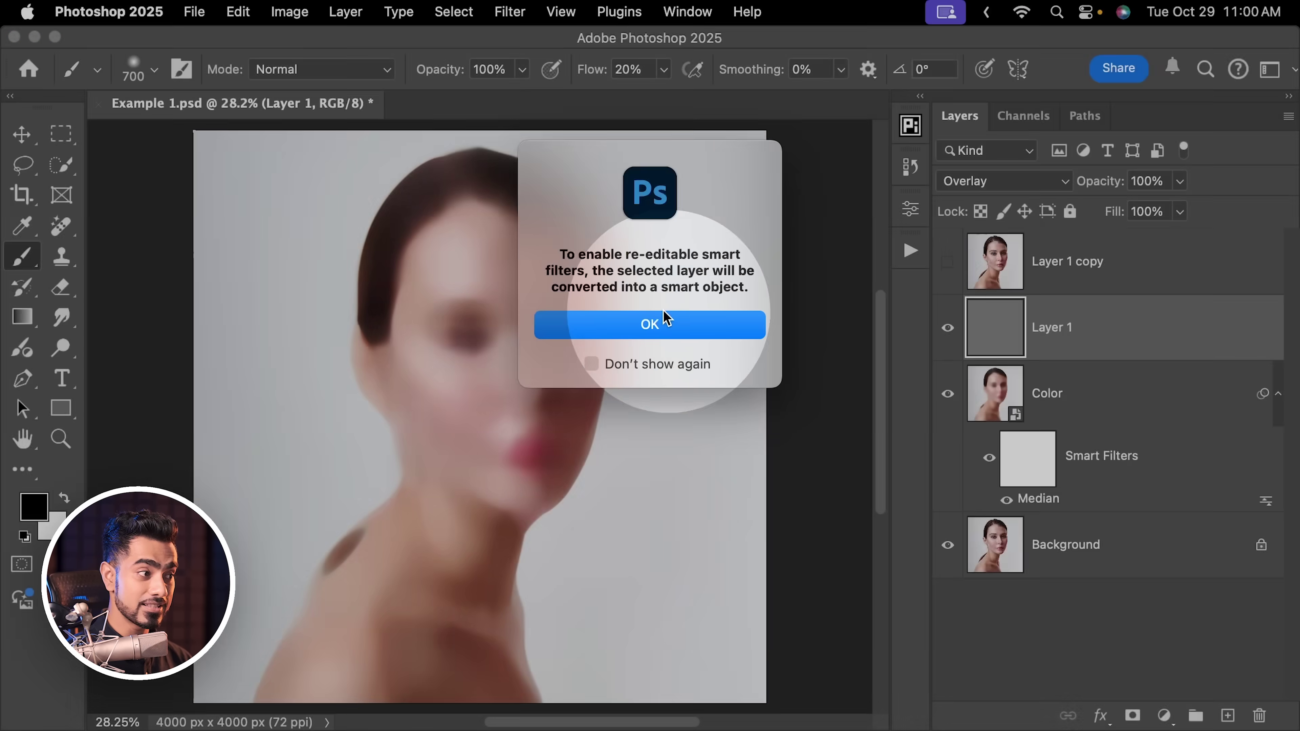
{"action": "left_click", "coordinate": [648, 322]}
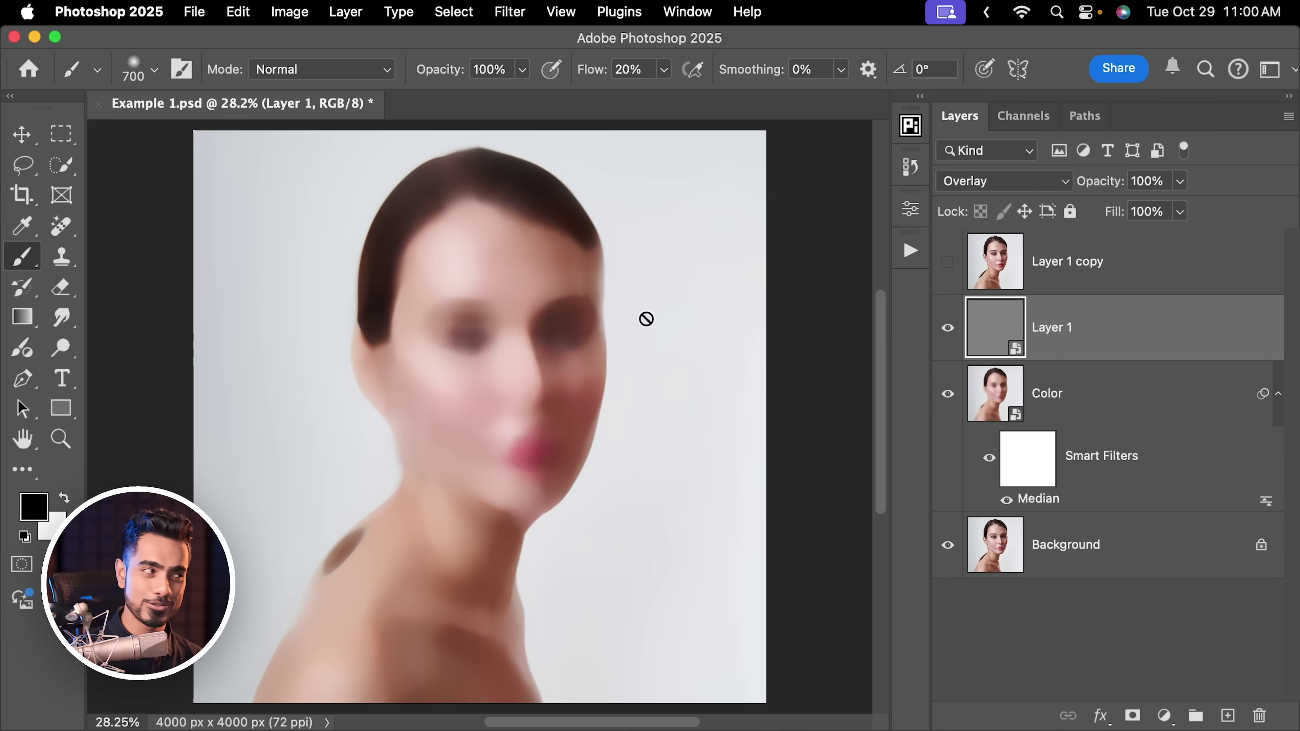
Apply Add Noise at 30% with Monochromatic checked to Layer 1
{"action": "left_click", "coordinate": [512, 12]}
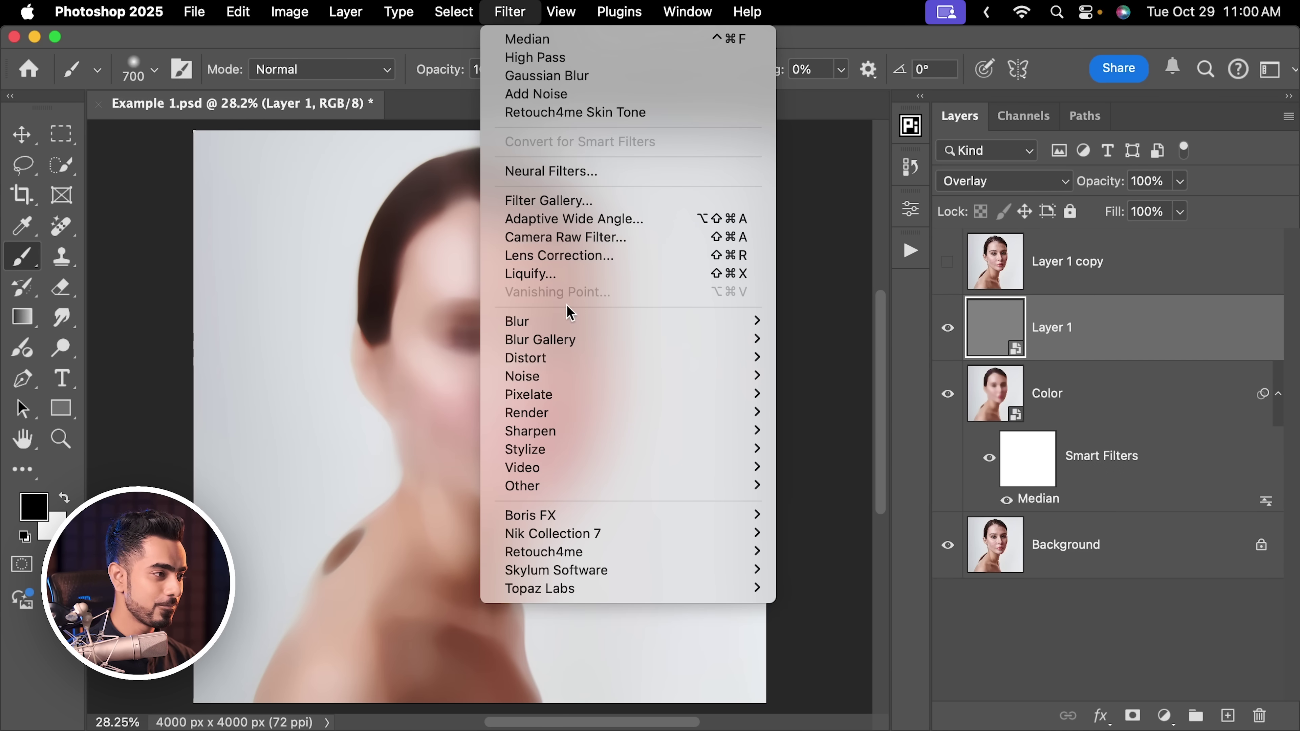
{"action": "mouse_move", "coordinate": [588, 377]}
{"action": "left_click", "coordinate": [798, 377]}
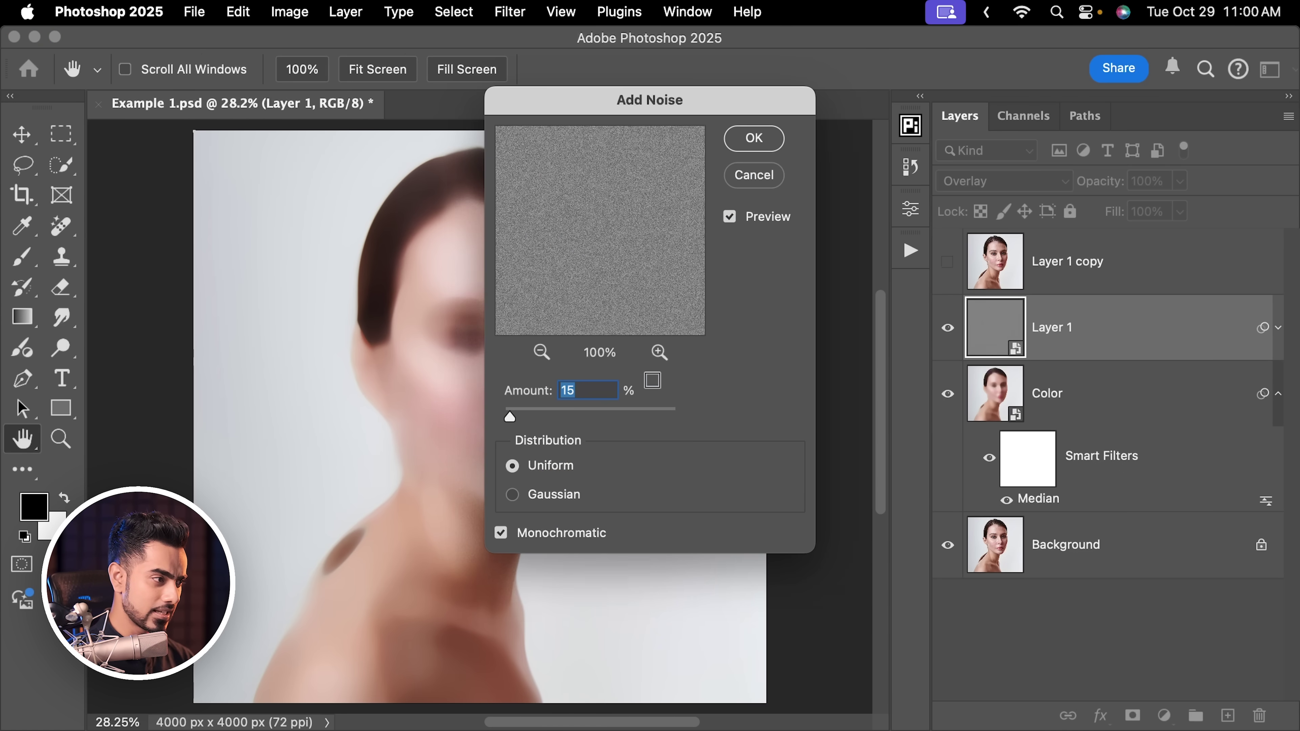
{"action": "left_click", "coordinate": [450, 387], "text": "super"}
{"action": "left_click", "coordinate": [446, 395], "text": "super"}
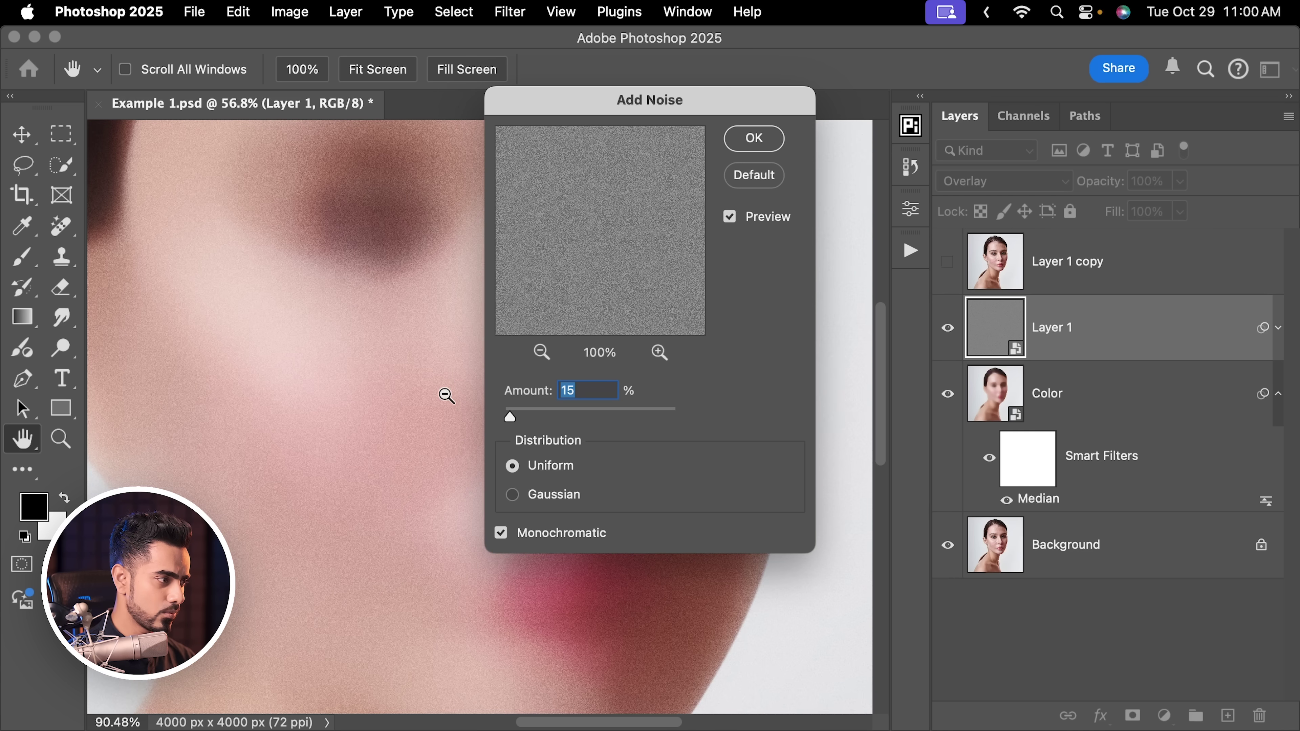
{"action": "left_click_drag", "start_coordinate": [514, 414], "coordinate": [519, 414]}
{"action": "type", "text": "30"}
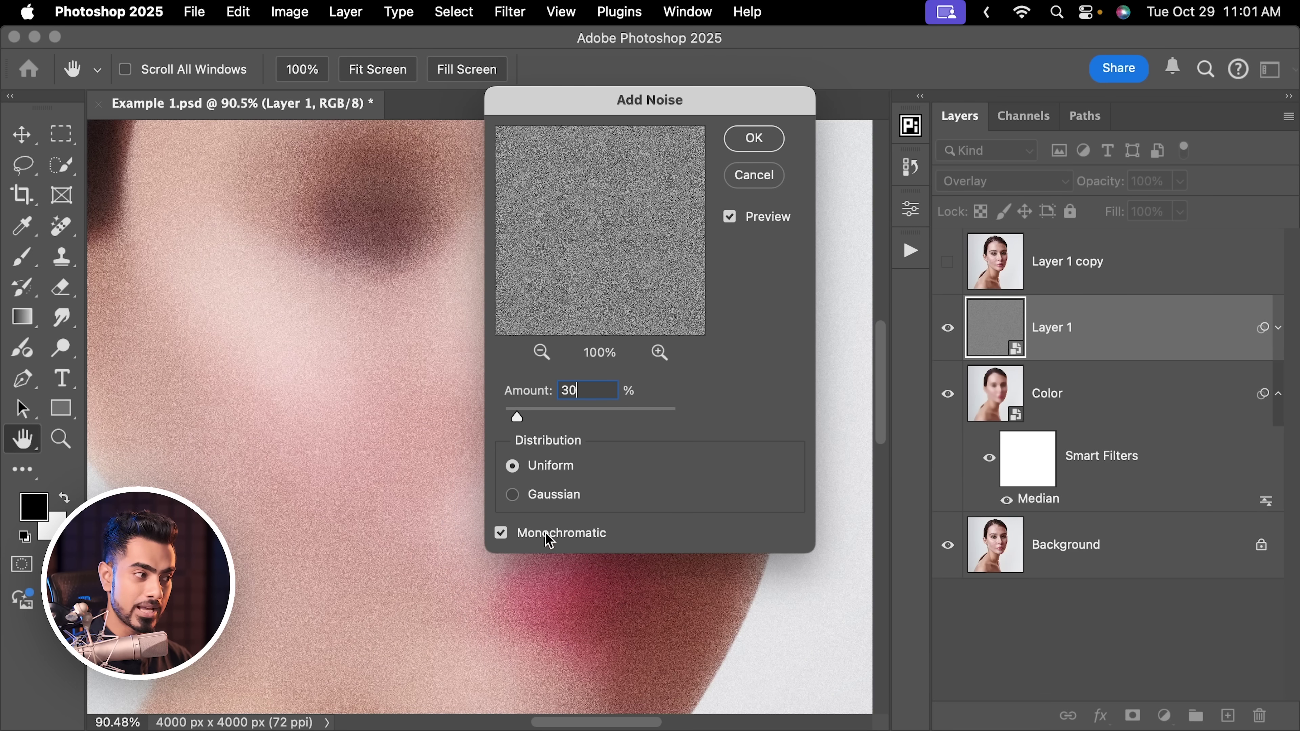
{"action": "left_click", "coordinate": [548, 538]}
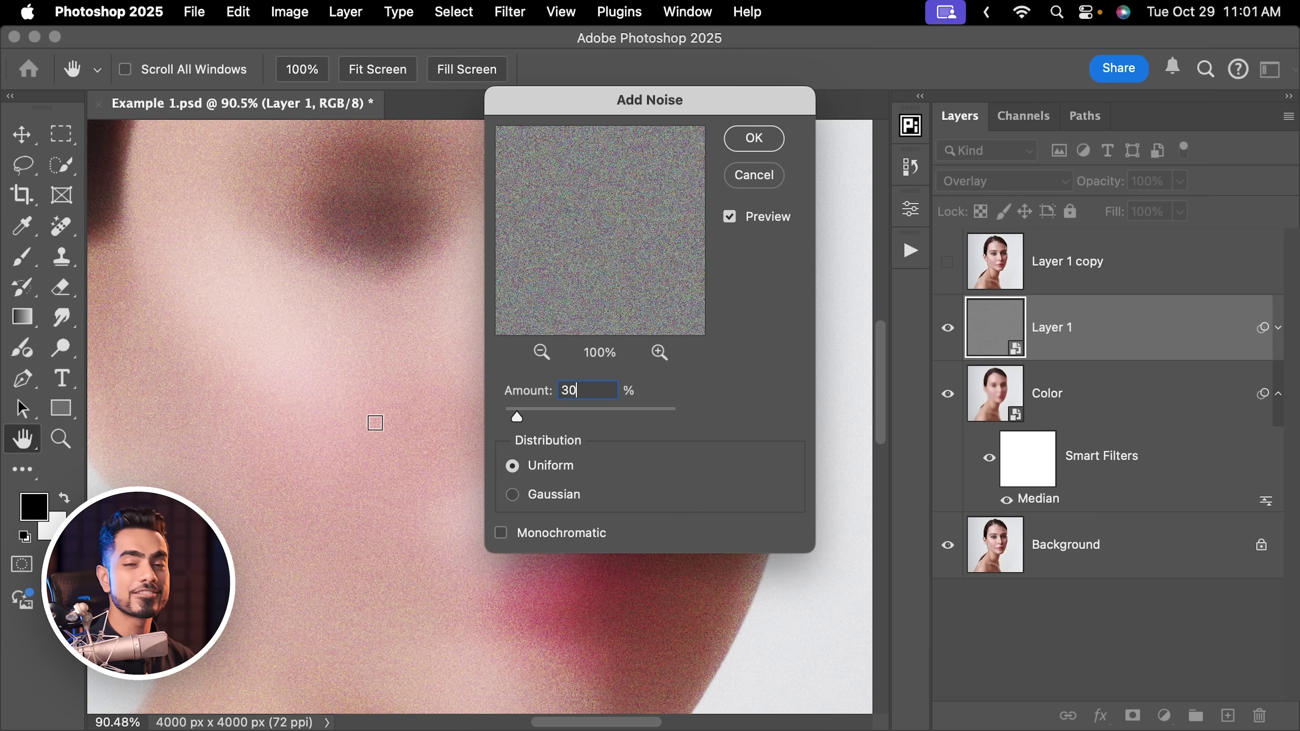
{"action": "left_click", "coordinate": [570, 534]}
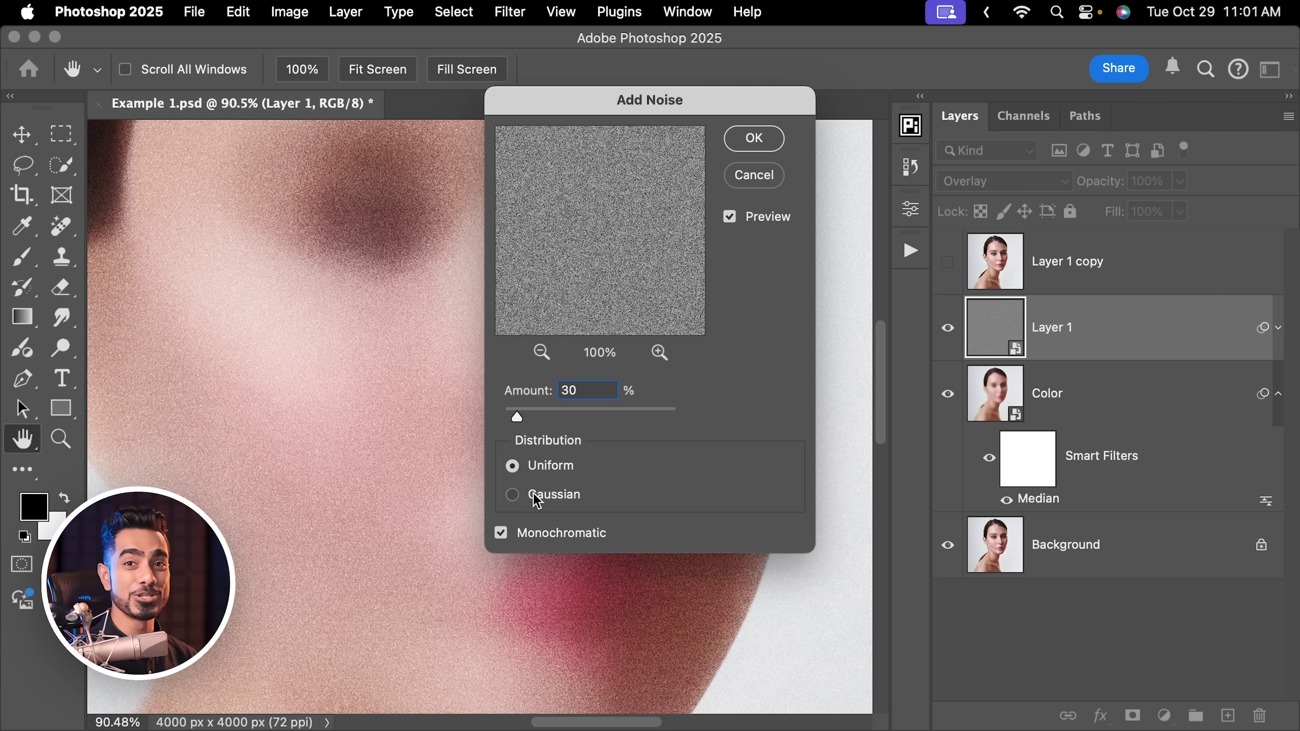
{"action": "left_click", "coordinate": [756, 141]}
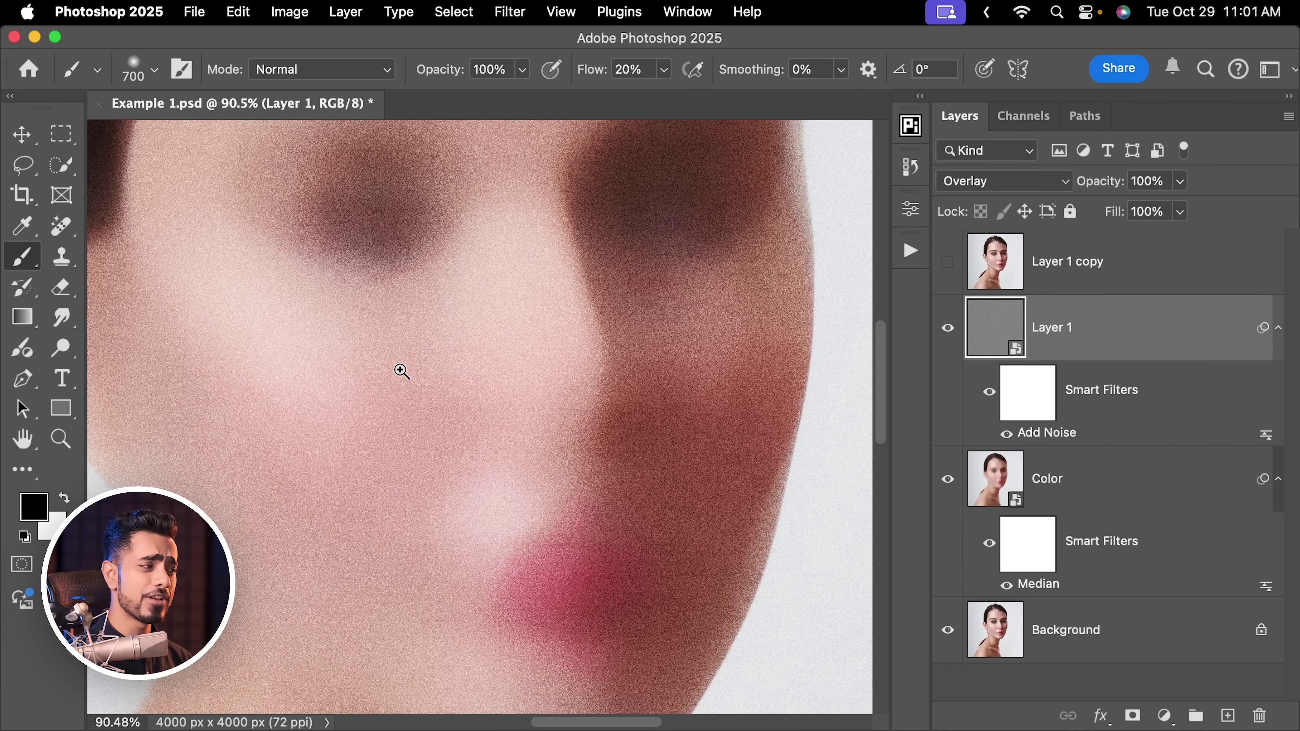
Zoom into the grain and apply a Gaussian Blur of about 2 pixels to Layer 1
{"action": "left_click_drag", "start_coordinate": [401, 369], "coordinate": [558, 339]}
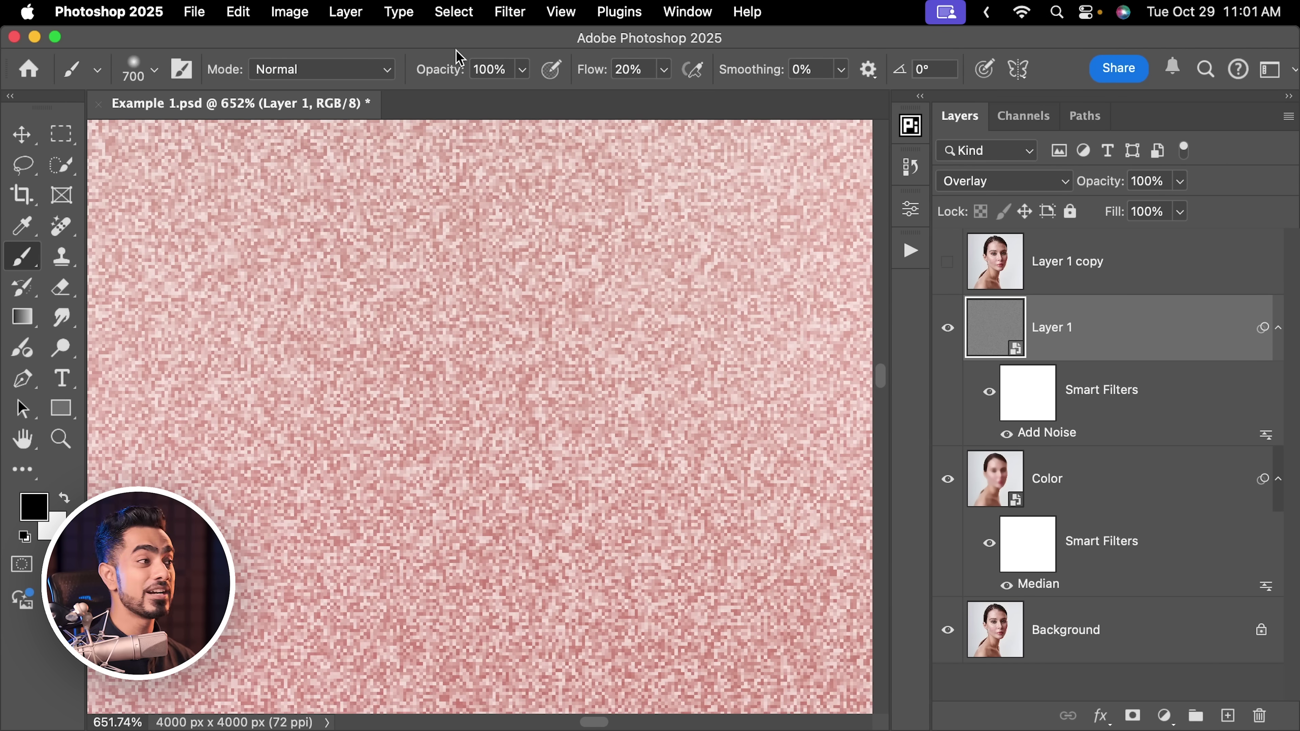
{"action": "scroll", "coordinate": [467, 299], "scroll_direction": "down", "scroll_amount": 5}
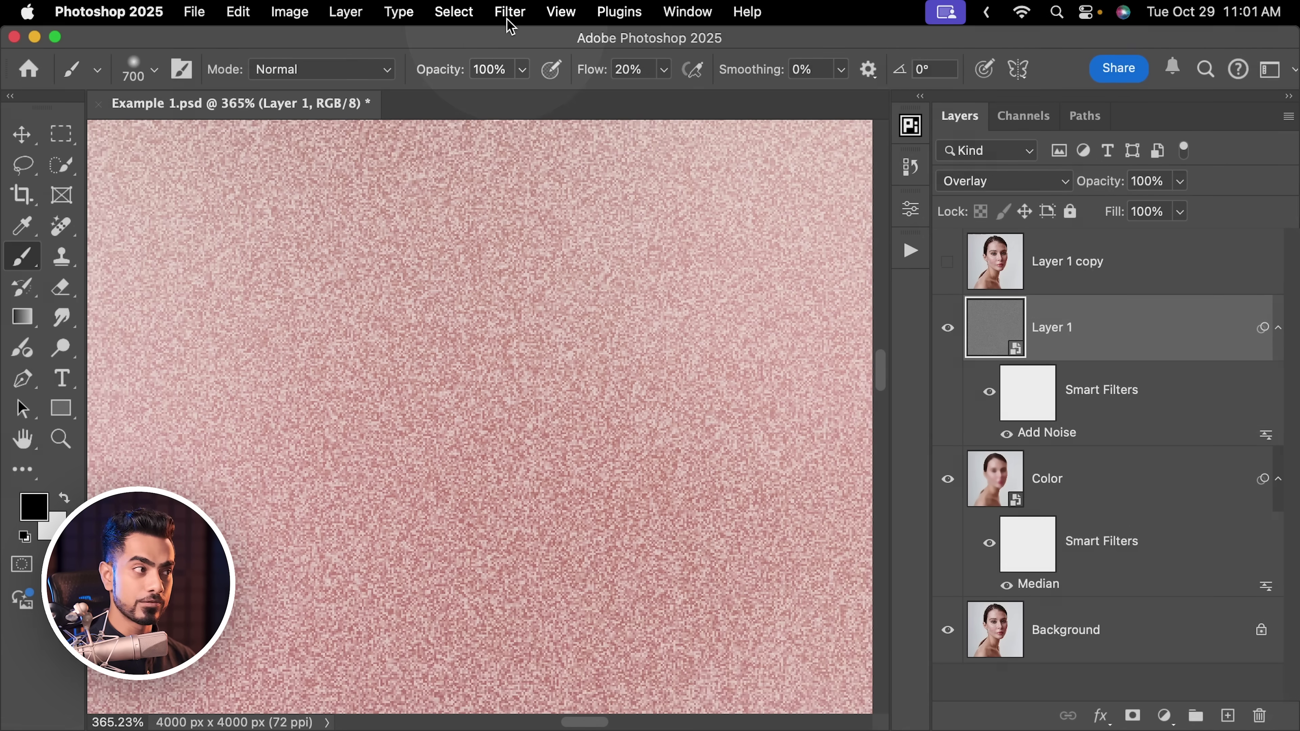
{"action": "left_click", "coordinate": [510, 11]}
{"action": "mouse_move", "coordinate": [580, 321]}
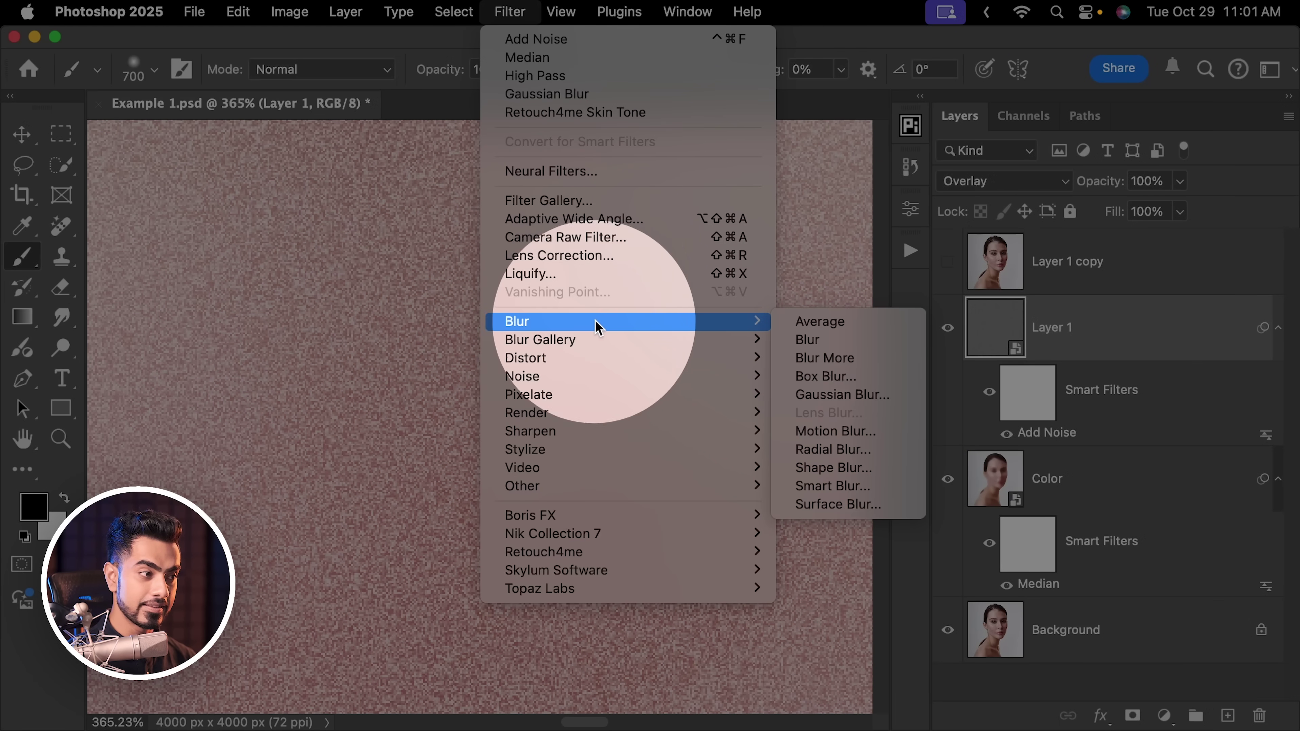
{"action": "left_click", "coordinate": [819, 395]}
{"action": "scroll", "coordinate": [430, 387], "scroll_direction": "down", "scroll_amount": 8}
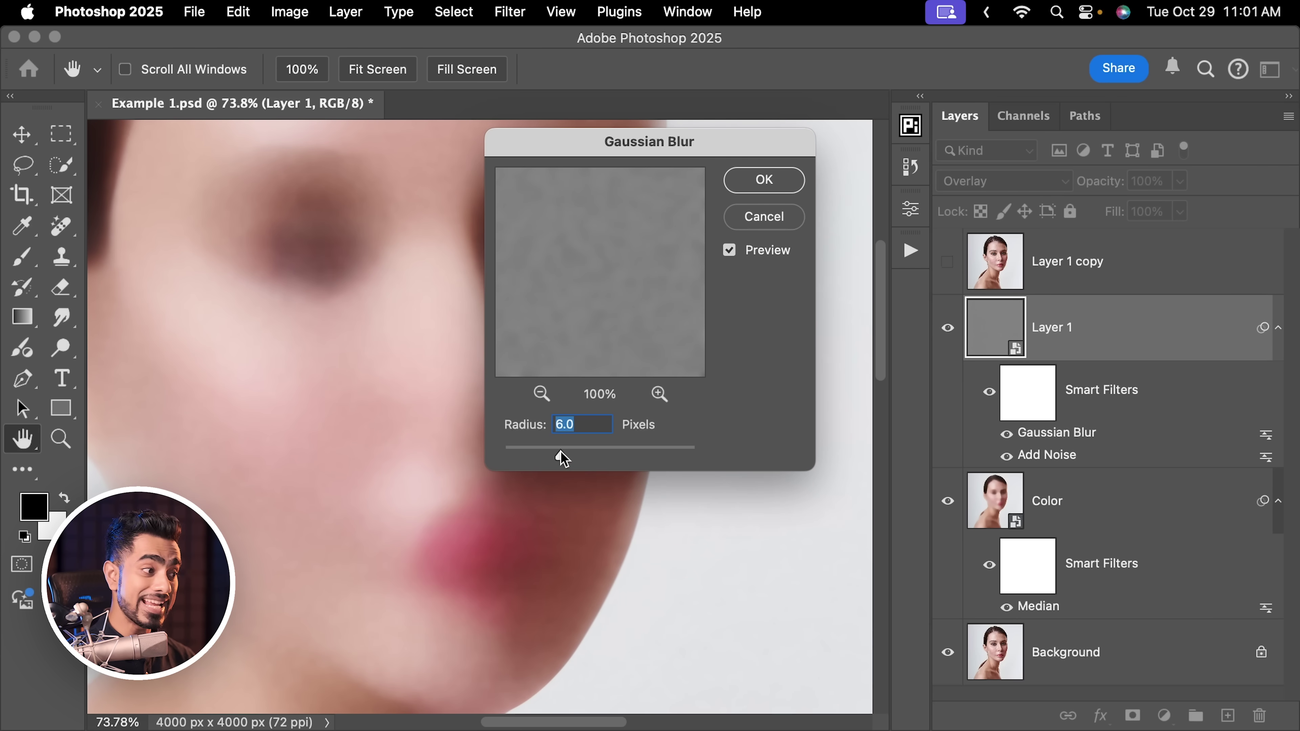
{"action": "left_click_drag", "start_coordinate": [571, 452], "coordinate": [519, 450]}
{"action": "left_click", "coordinate": [322, 523]}
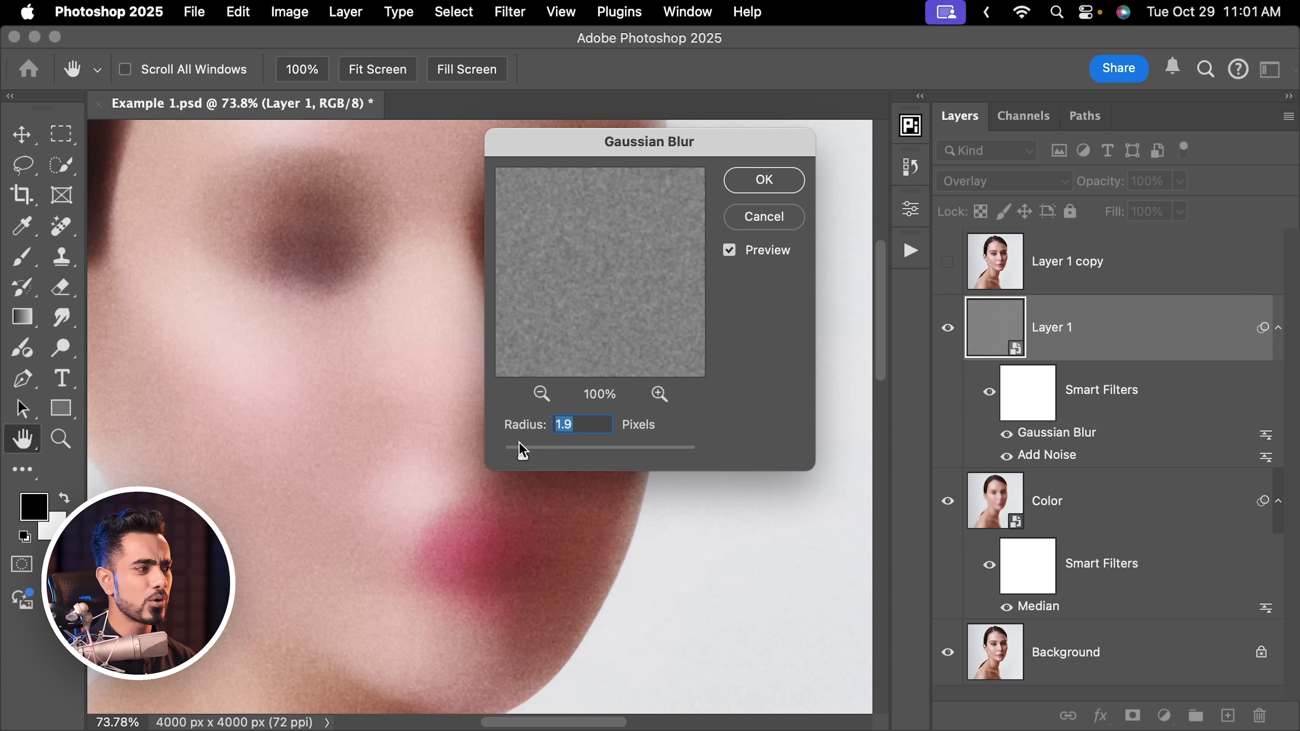
{"action": "left_click_drag", "start_coordinate": [522, 456], "coordinate": [522, 458]}
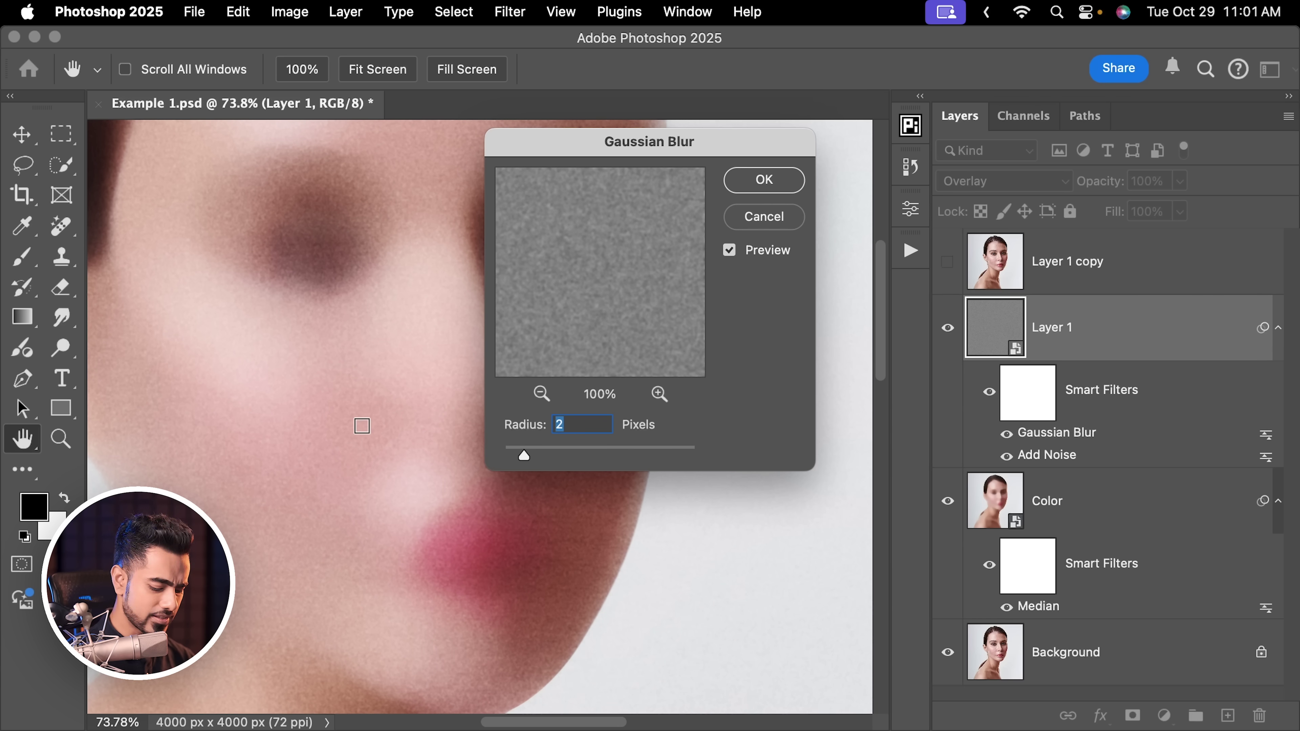
{"action": "type", "text": "1.8"}
{"action": "left_click", "coordinate": [764, 180]}
{"action": "key", "text": "b"}
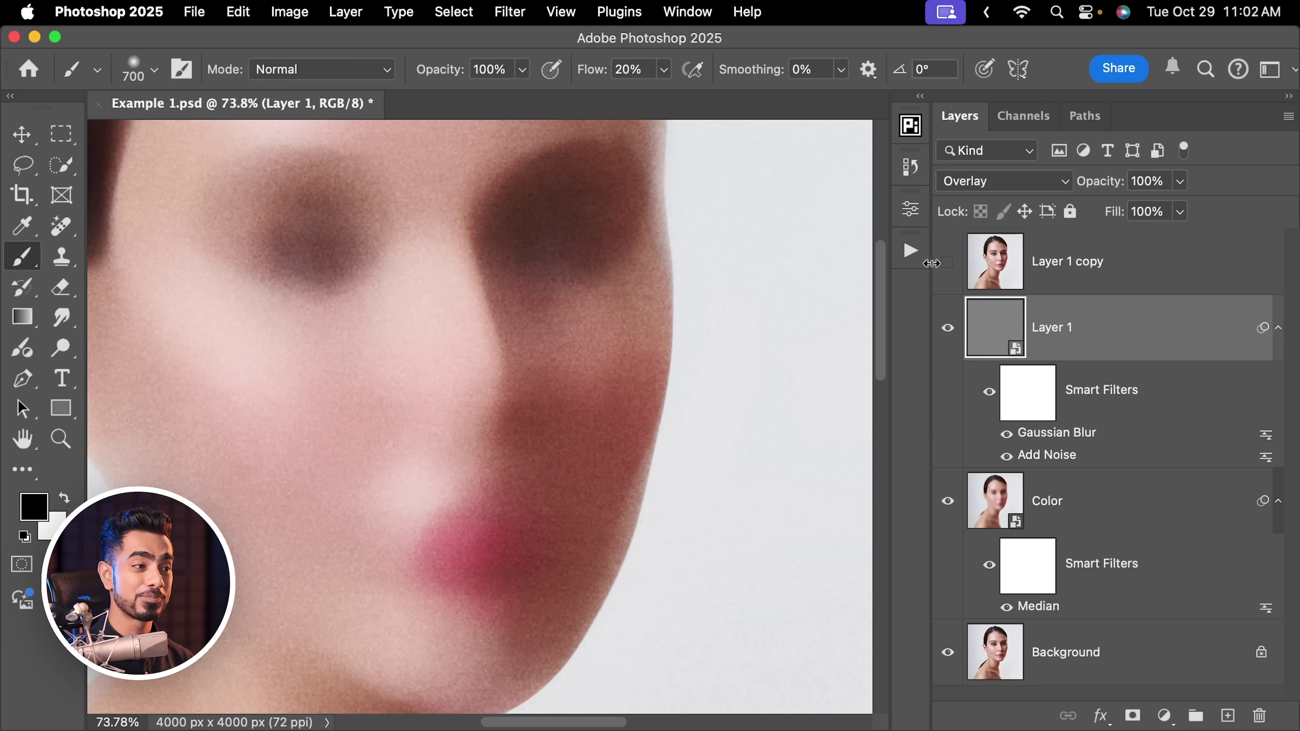
Show Layer 1 copy and rename it OG Texture, and rename Layer 1 to New Texture
{"action": "left_click", "coordinate": [1002, 265]}
{"action": "left_click", "coordinate": [947, 262]}
{"action": "double_click", "coordinate": [1062, 262]}
{"action": "type", "text": "OG"}
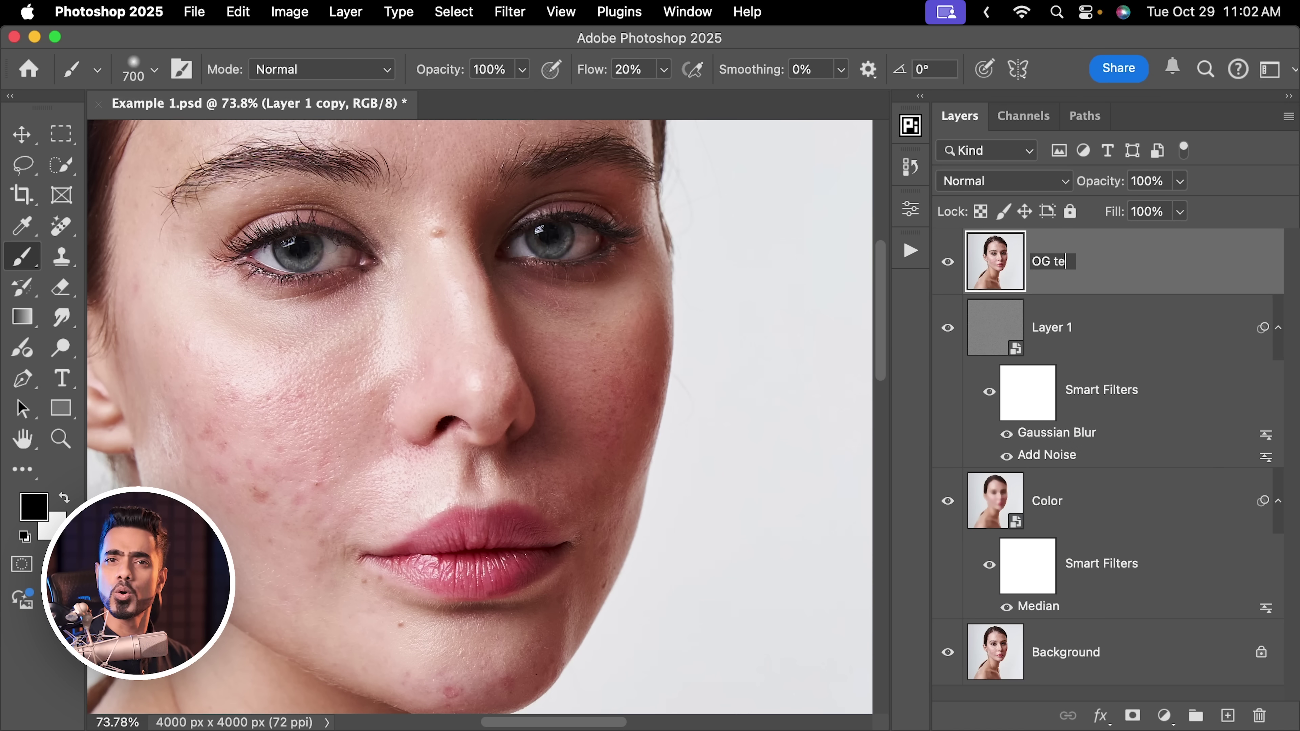
{"action": "type", "text": " Texture"}
{"action": "key", "text": "Return"}
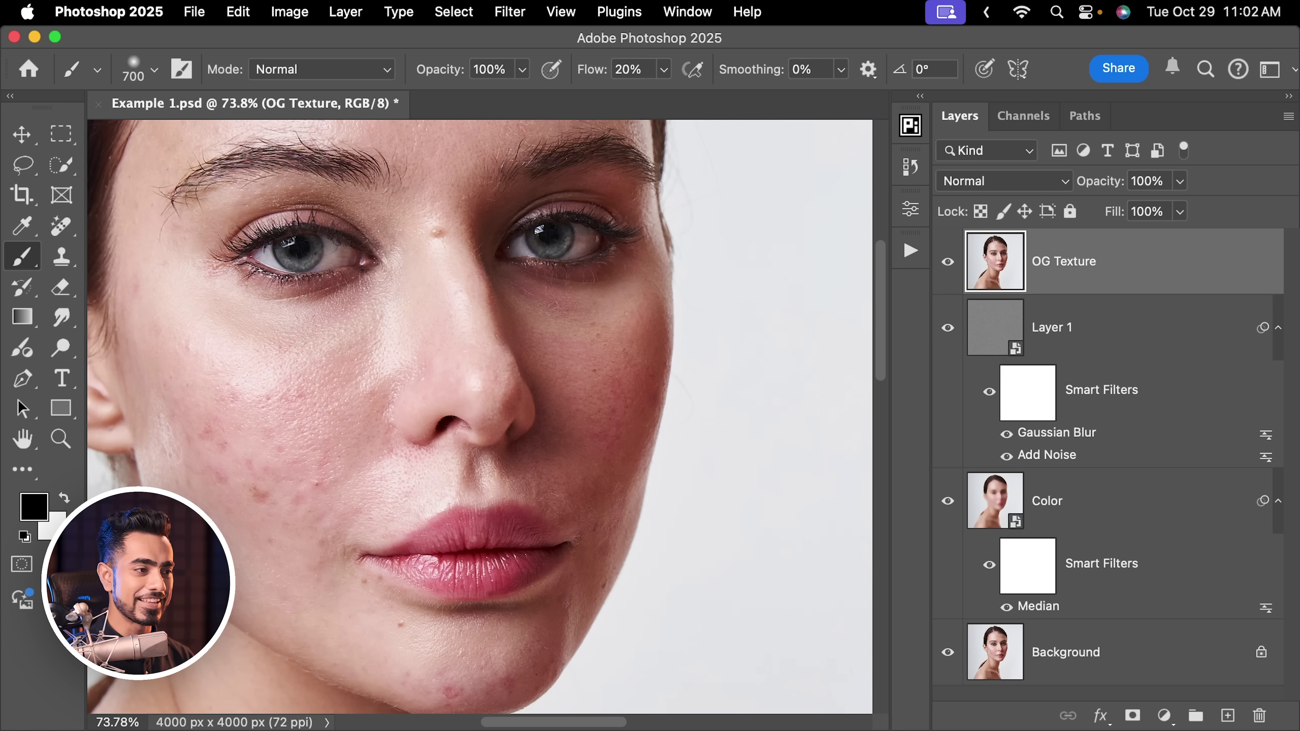
{"action": "double_click", "coordinate": [1064, 328]}
{"action": "type", "text": "New Texture"}
{"action": "key", "text": "Return"}
Convert OG Texture to a smart object and apply High Pass at about 1.8 pixels
{"action": "left_click", "coordinate": [1055, 282]}
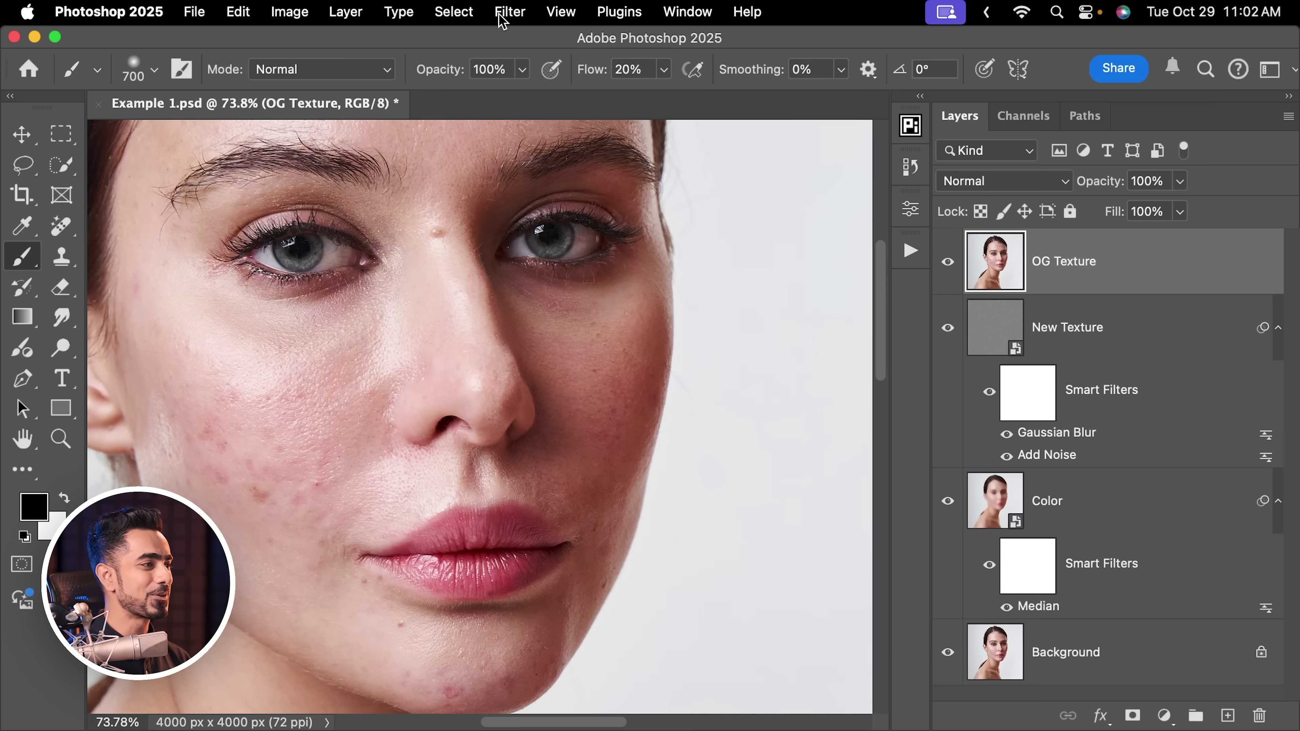
{"action": "left_click", "coordinate": [509, 11]}
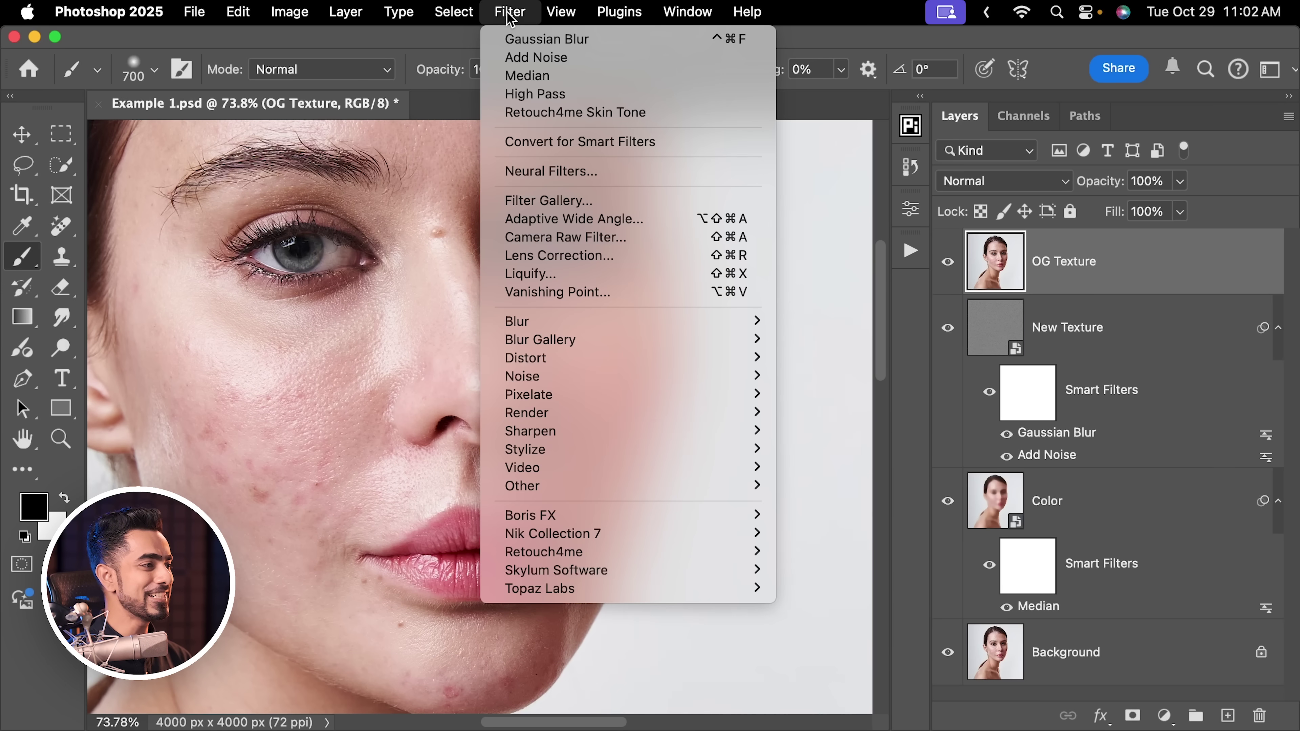
{"action": "left_click", "coordinate": [560, 146]}
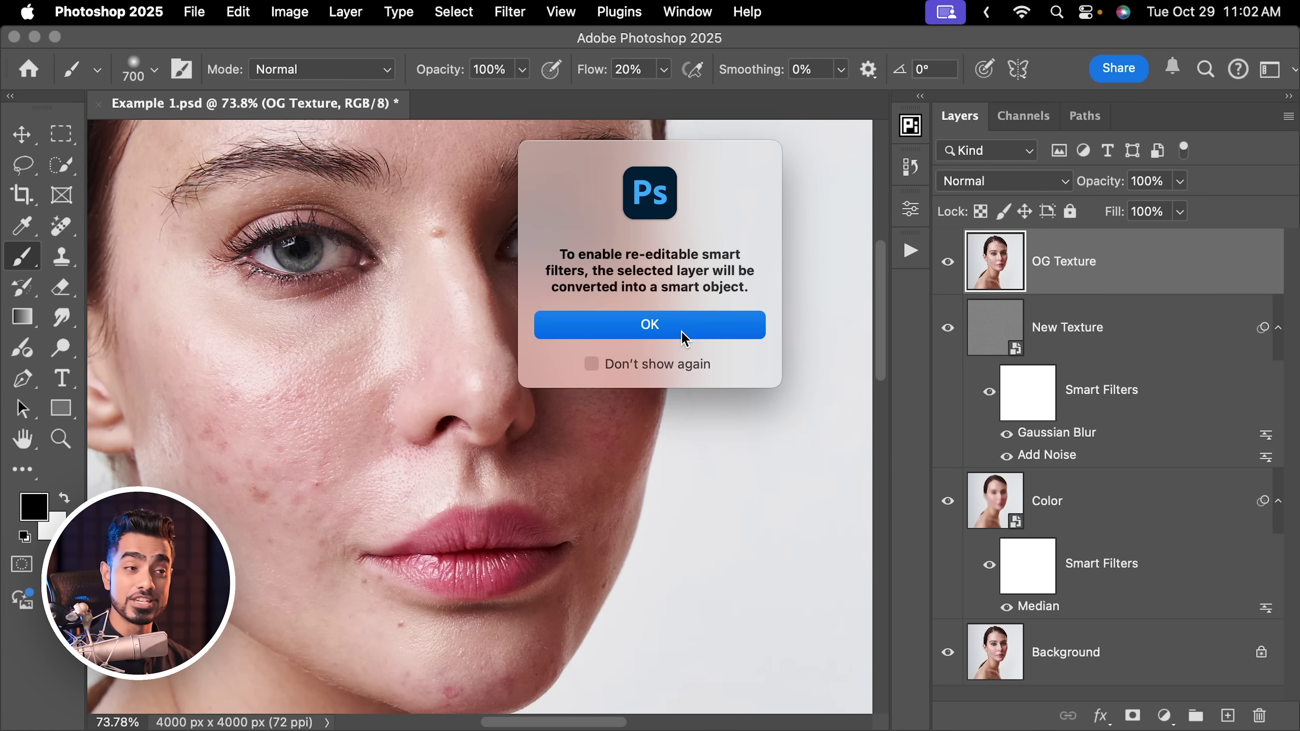
{"action": "left_click", "coordinate": [686, 327]}
{"action": "left_click", "coordinate": [514, 13]}
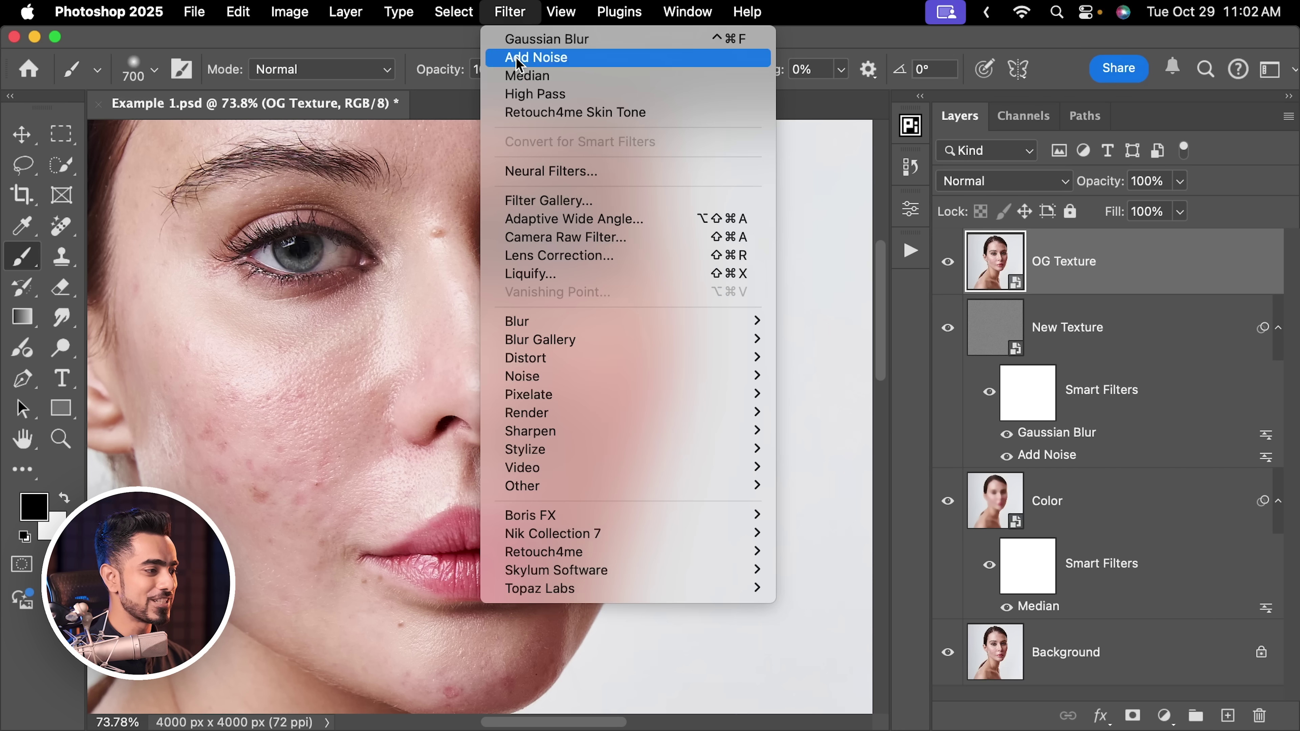
{"action": "mouse_move", "coordinate": [717, 487]}
{"action": "left_click", "coordinate": [838, 505]}
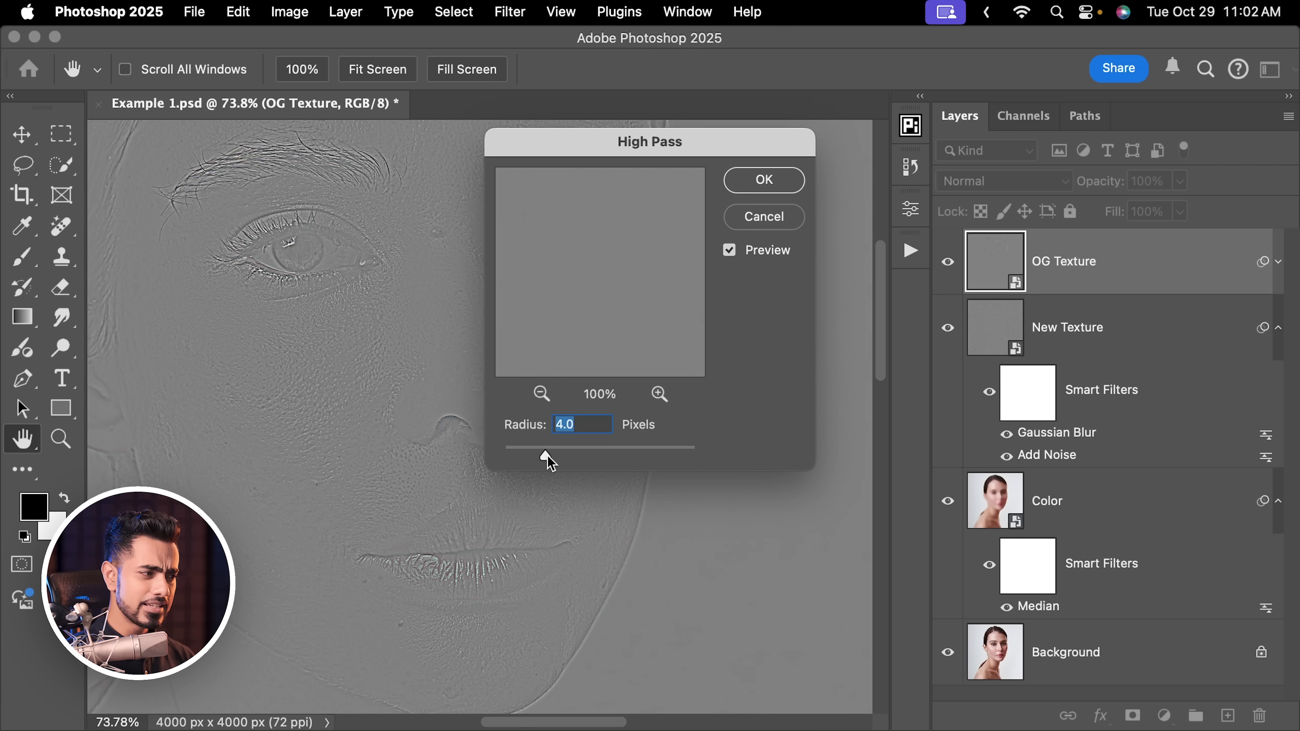
{"action": "mouse_move", "coordinate": [549, 457]}
{"action": "left_mouse_down"}
{"action": "mouse_move", "coordinate": [509, 456]}
{"action": "mouse_move", "coordinate": [524, 452]}
{"action": "left_mouse_up"}
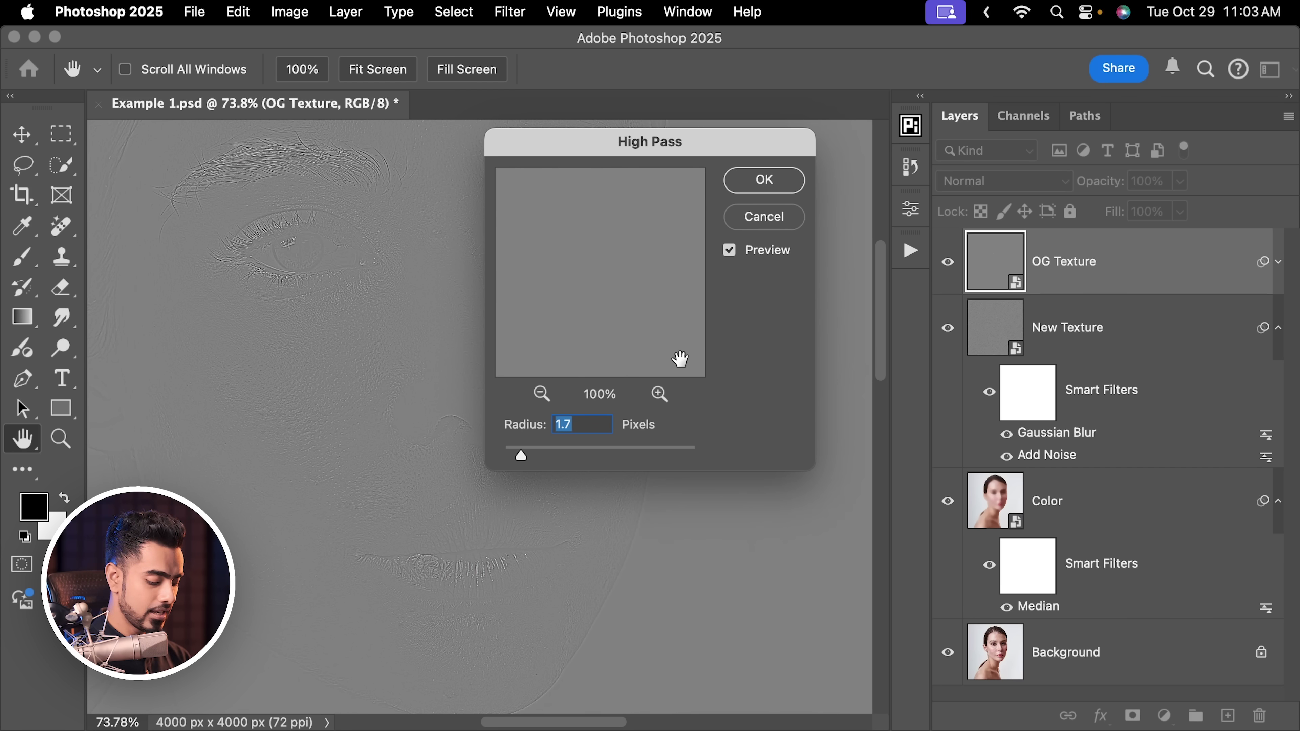
{"action": "type", "text": "1."}
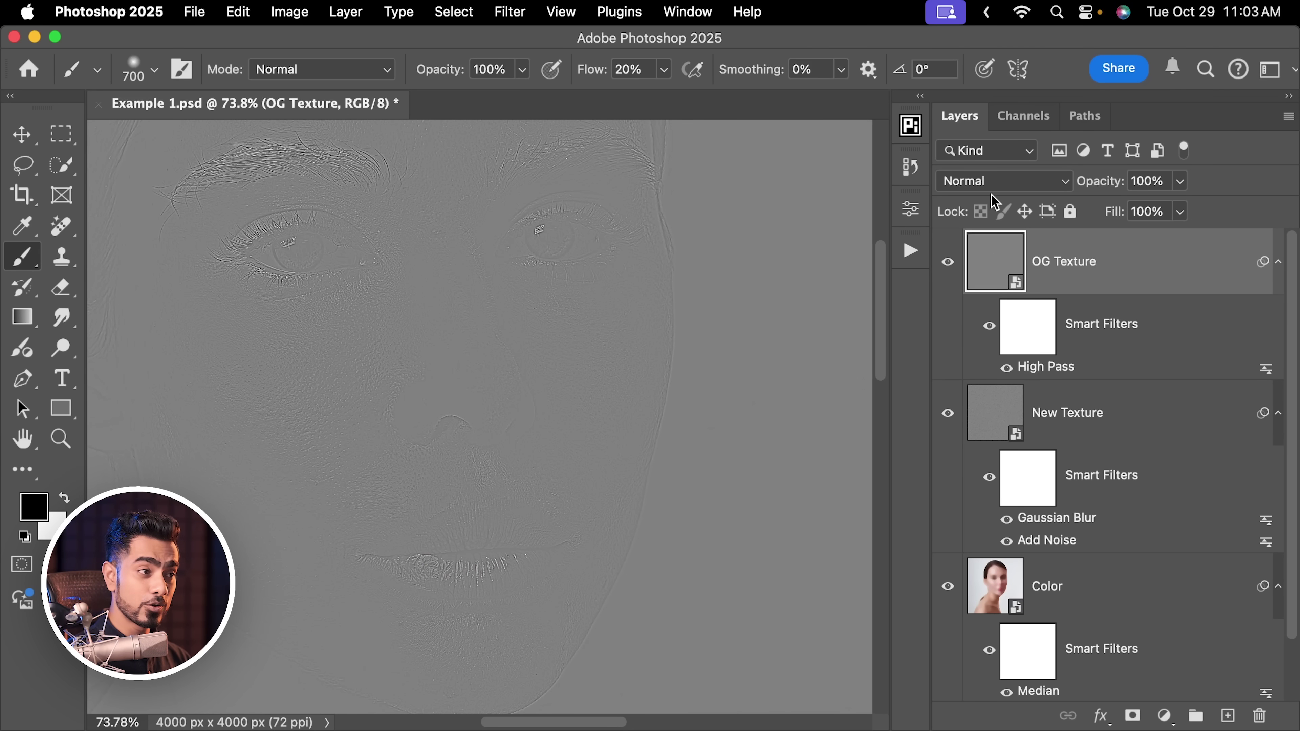
Set the OG Texture layer's blend mode to Linear Light
{"action": "left_click", "coordinate": [1003, 186]}
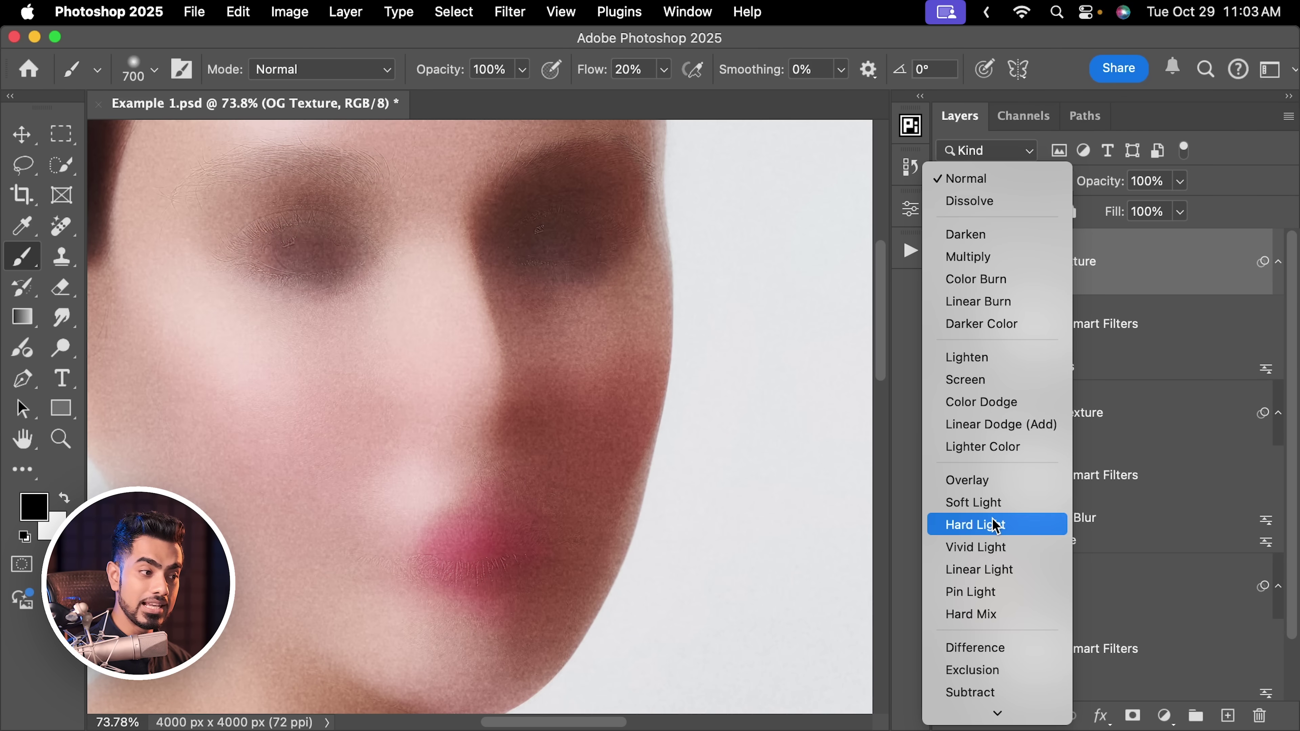
{"action": "left_click", "coordinate": [986, 569]}
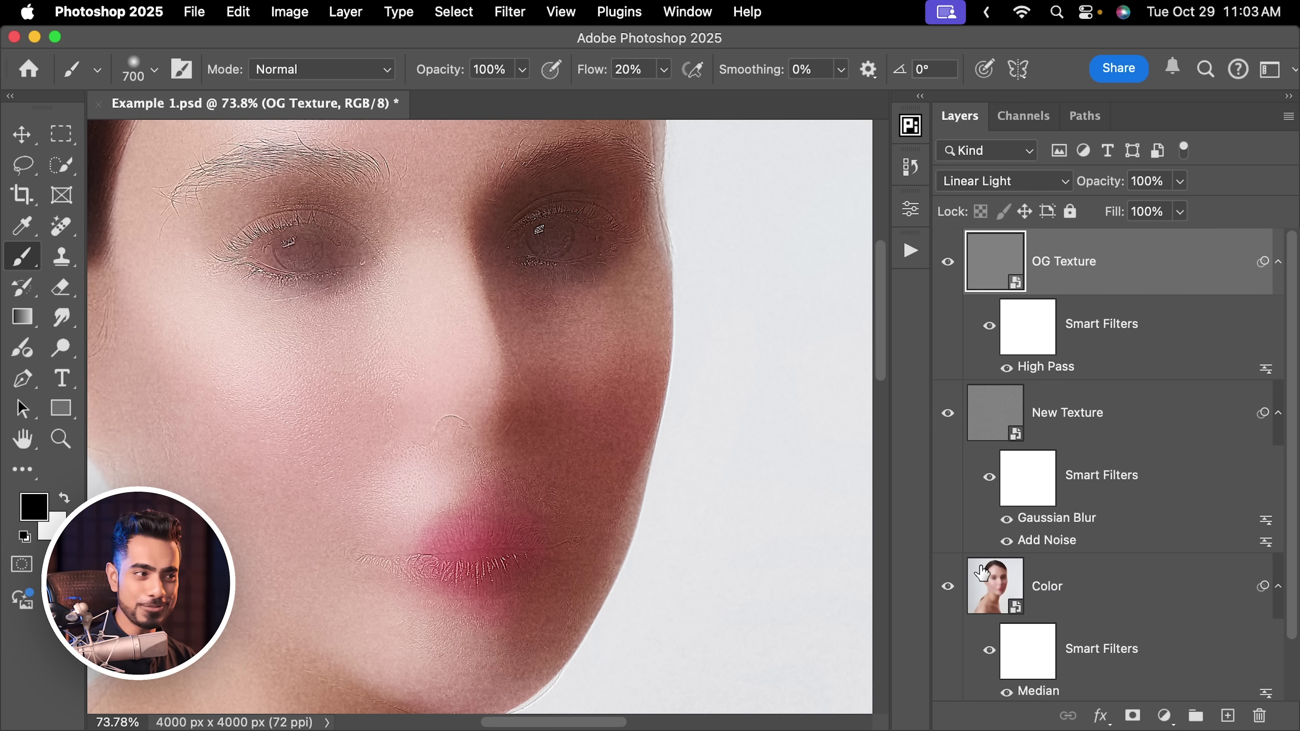
{"action": "scroll", "coordinate": [404, 318], "scroll_direction": "down", "scroll_amount": 2}
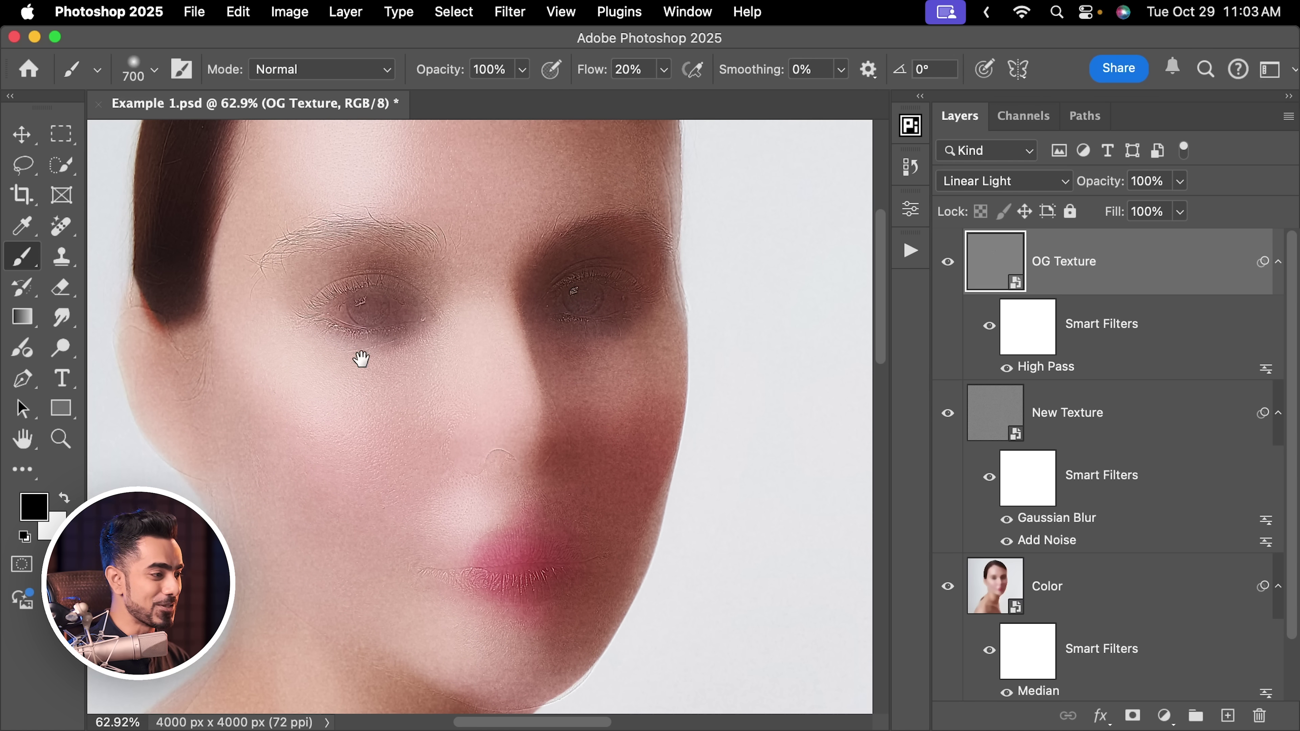
{"action": "scroll", "coordinate": [398, 353], "scroll_direction": "up", "scroll_amount": 3}
{"action": "scroll", "coordinate": [435, 357], "scroll_direction": "up", "scroll_amount": 1}
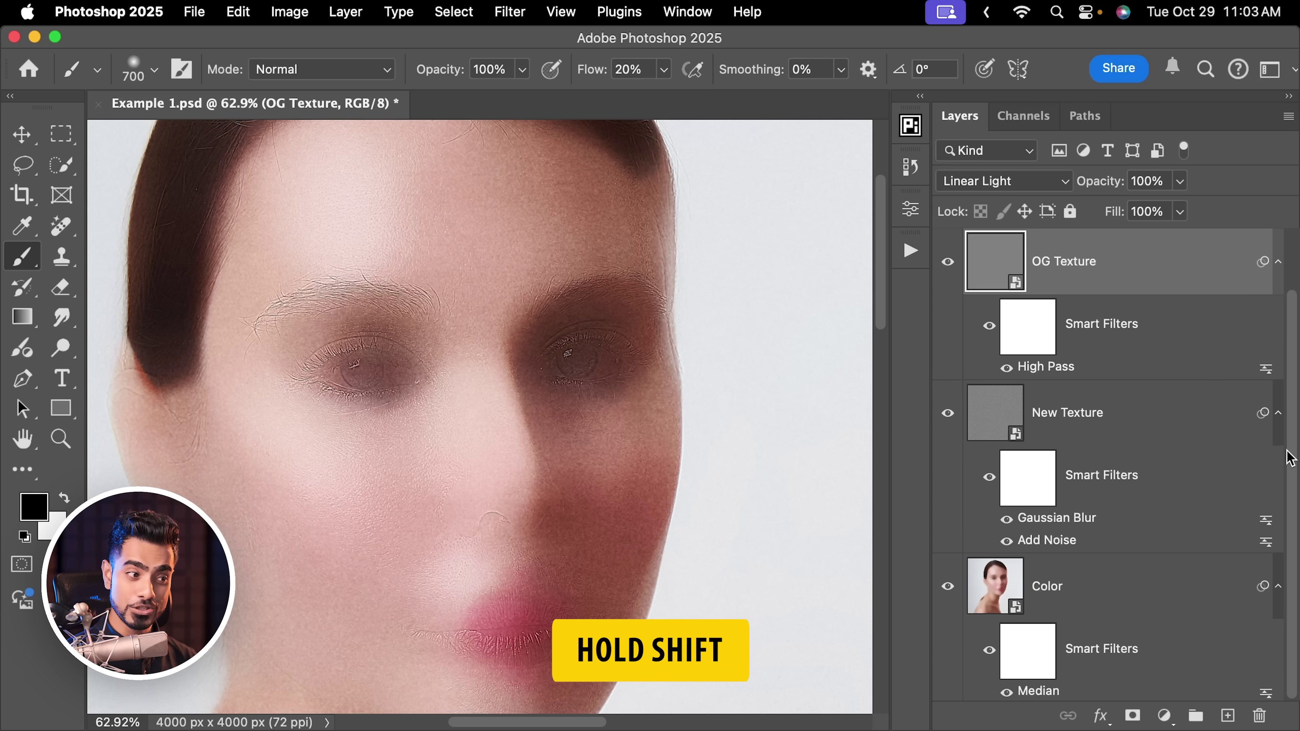
Group OG Texture, New Texture and Color with Cmd+G and name it Quick Skin Retouch
{"action": "left_click", "coordinate": [1095, 594], "text": "shift"}
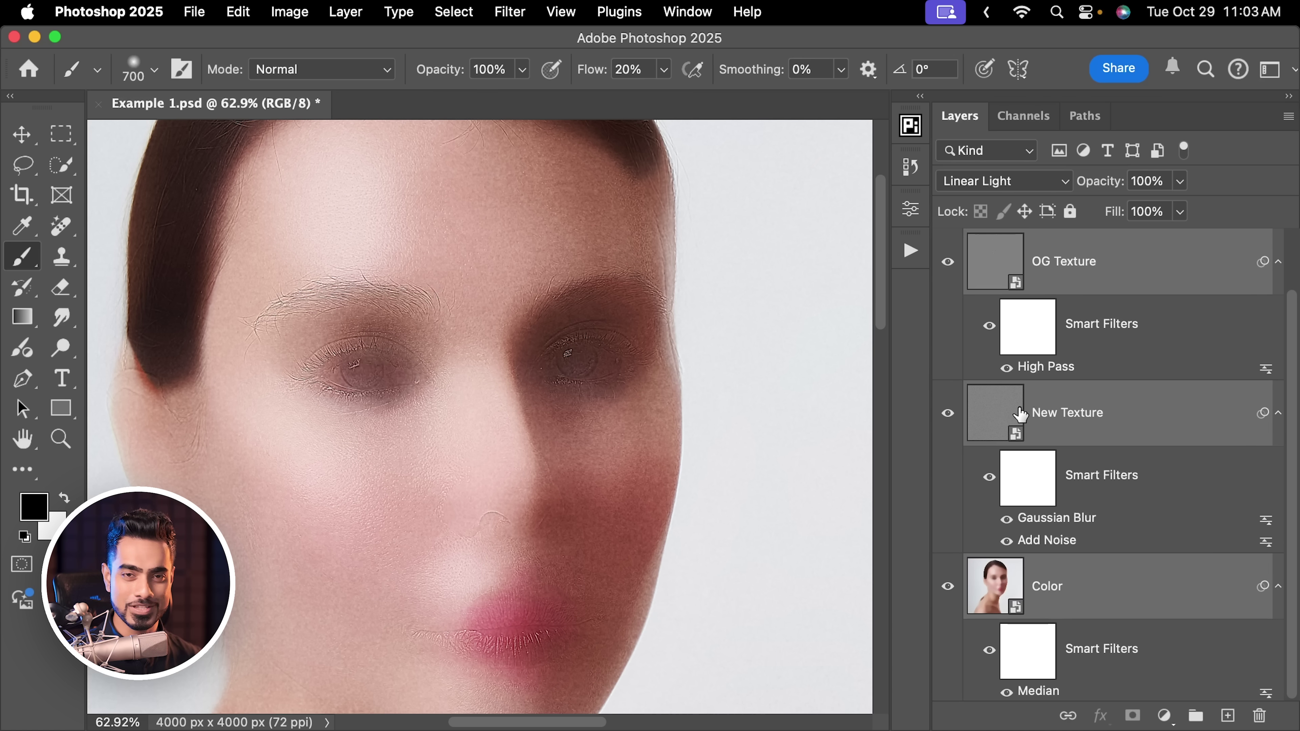
{"action": "key", "text": "super+g"}
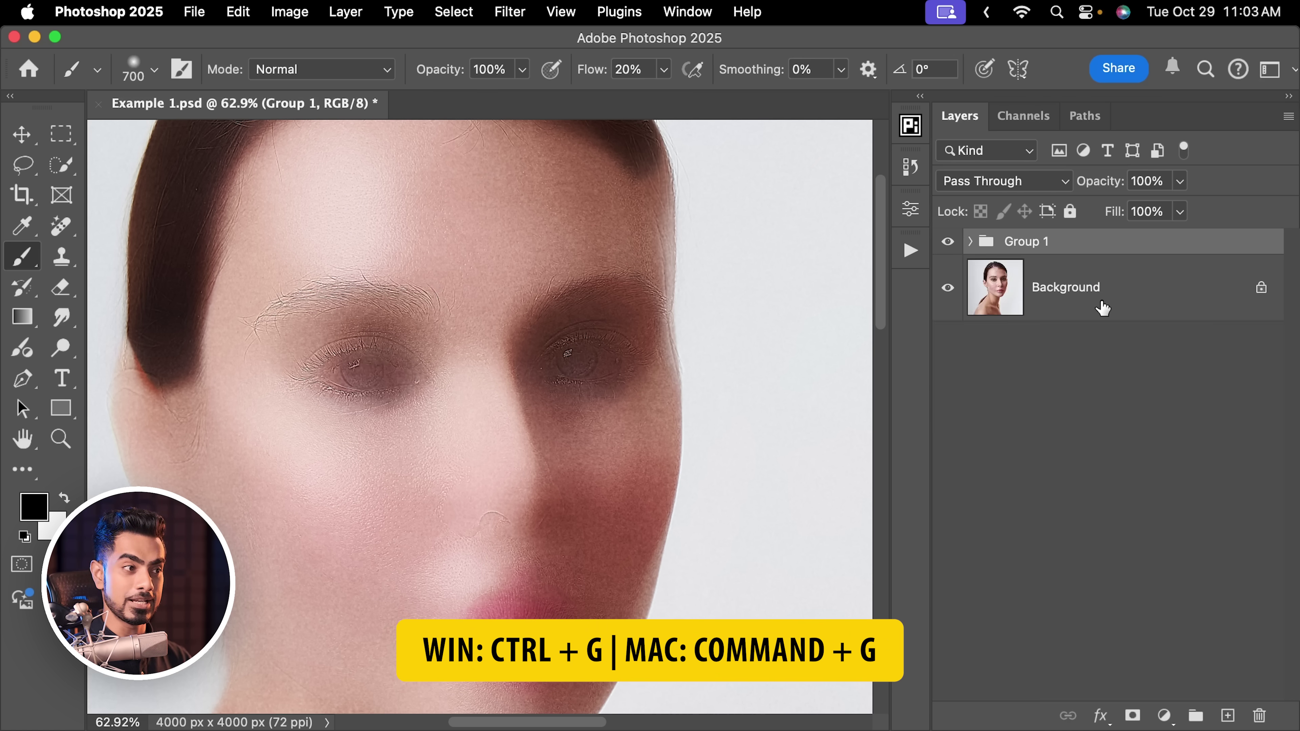
{"action": "double_click", "coordinate": [1020, 242]}
{"action": "type", "text": "Quick Sk"}
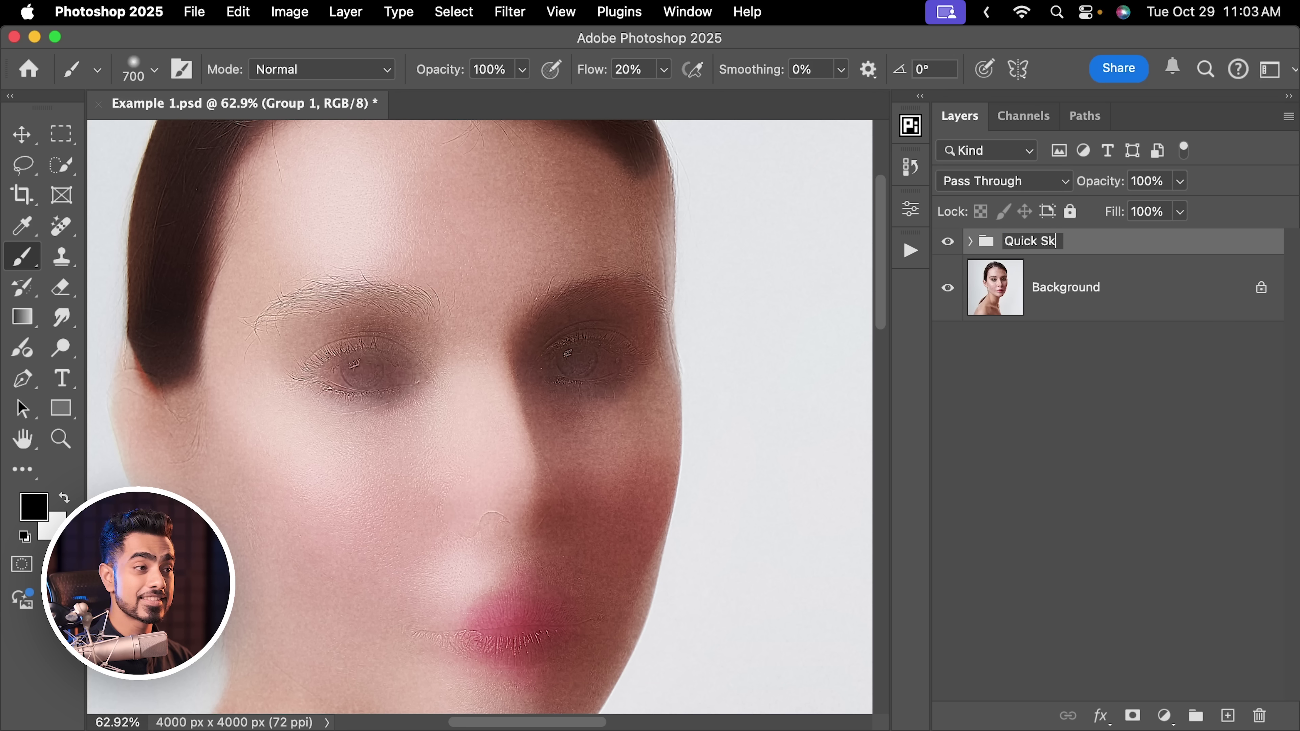
{"action": "type", "text": "in Retouch"}
{"action": "key", "text": "Return"}
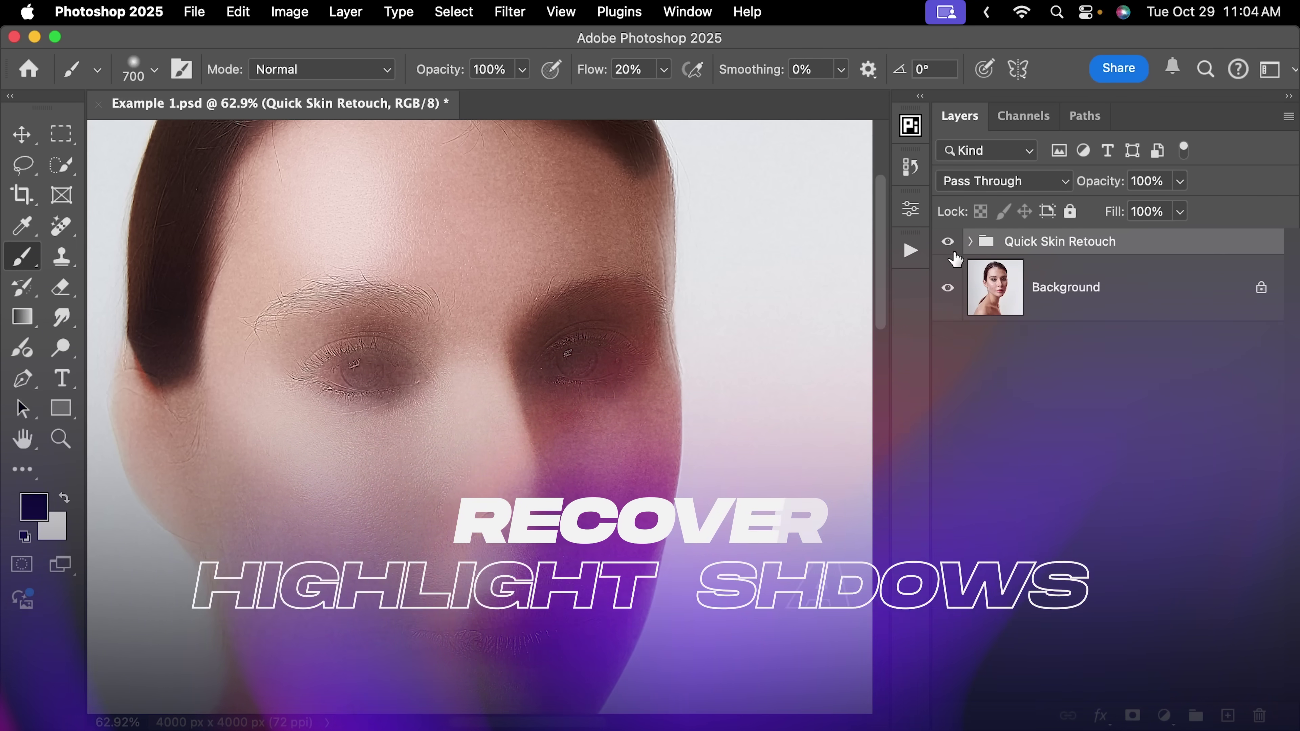
Compare with the original skin, then open the Quick Skin Retouch group's Blending Options
{"action": "left_click", "coordinate": [948, 241]}
{"action": "left_click_drag", "start_coordinate": [496, 455], "coordinate": [508, 342]}
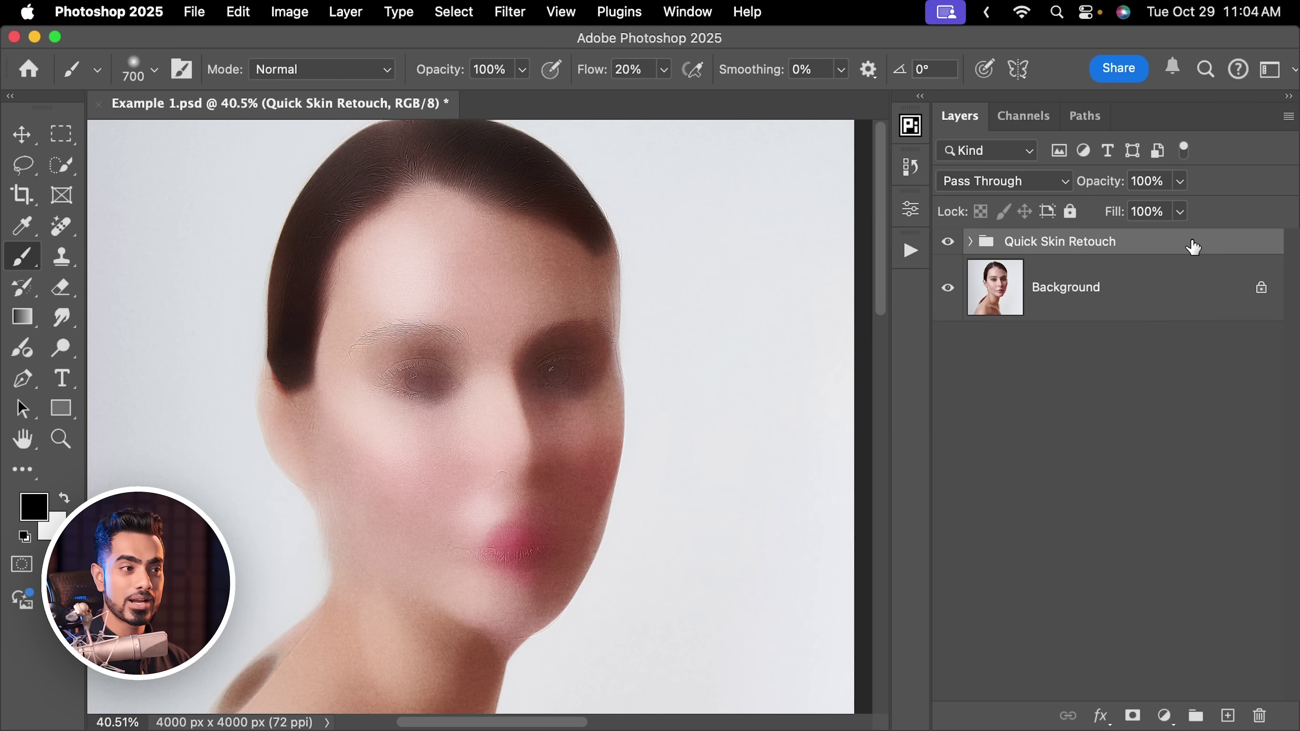
{"action": "double_click", "coordinate": [1189, 251]}
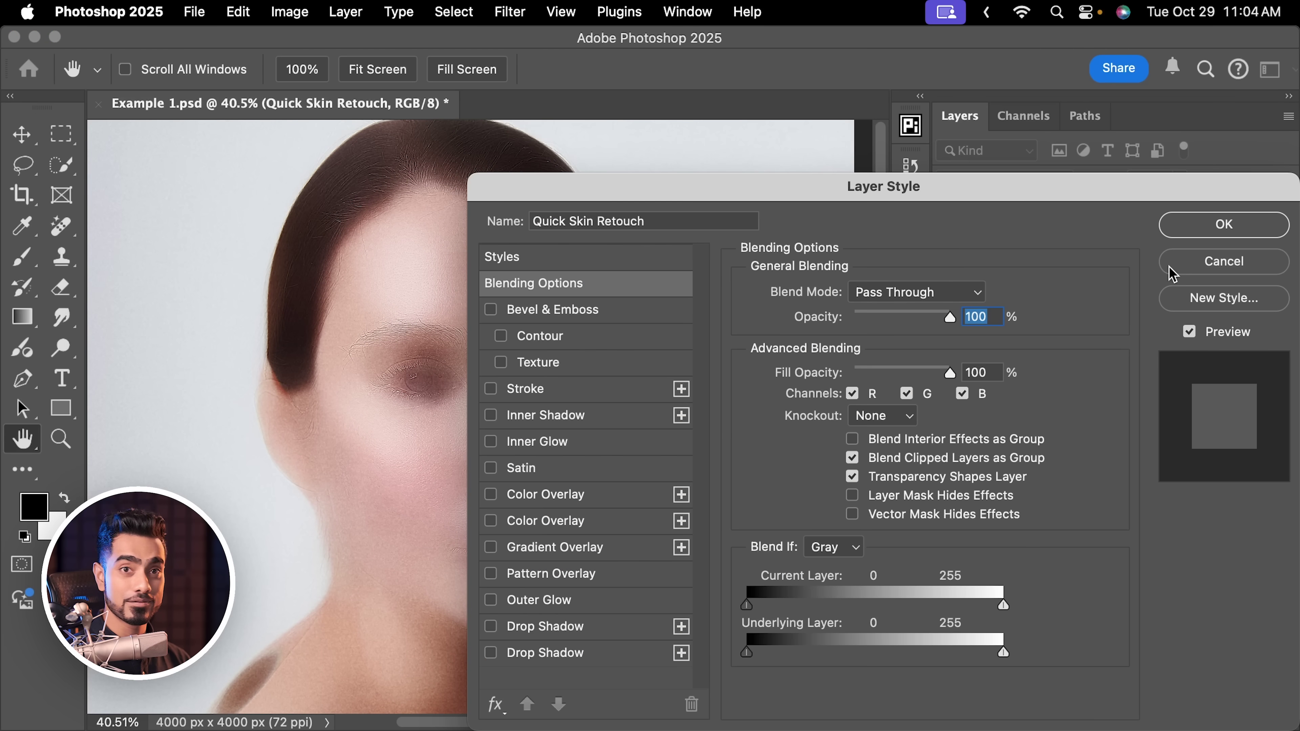
{"action": "left_click_drag", "start_coordinate": [926, 196], "coordinate": [905, 106]}
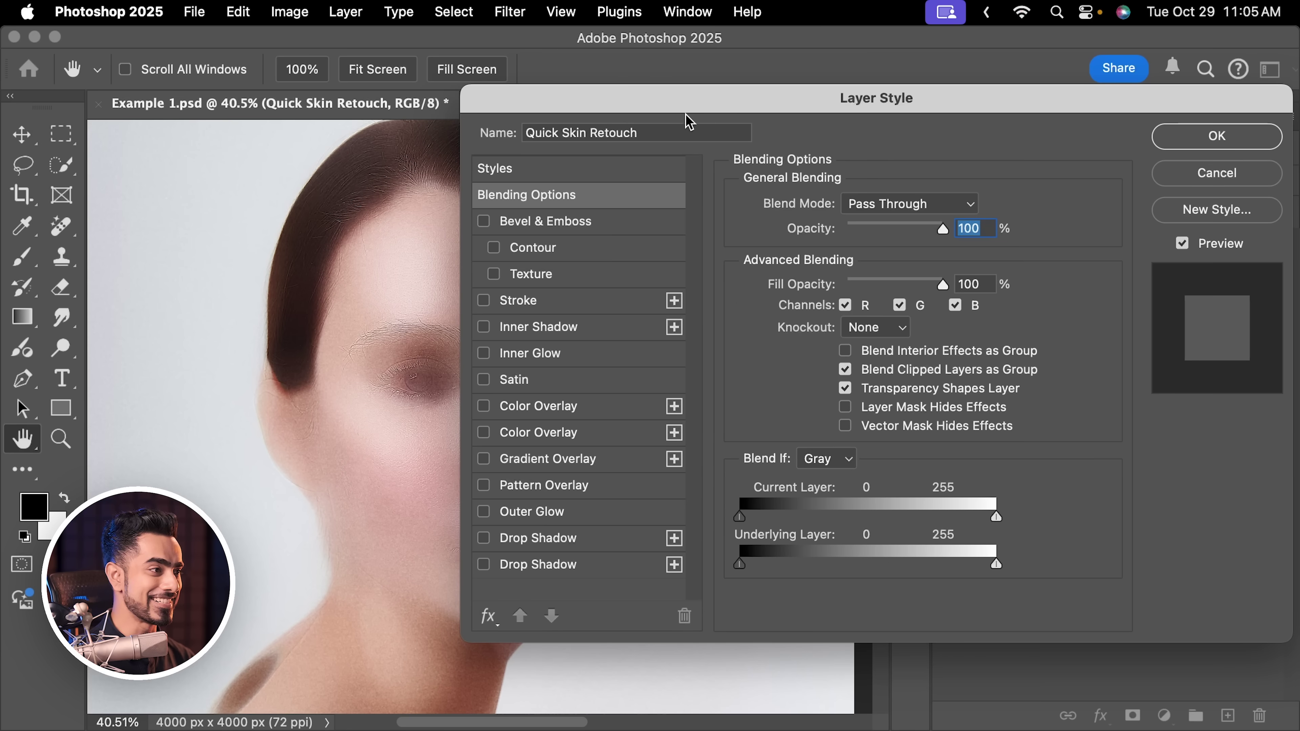
{"action": "left_click_drag", "start_coordinate": [687, 103], "coordinate": [820, 92]}
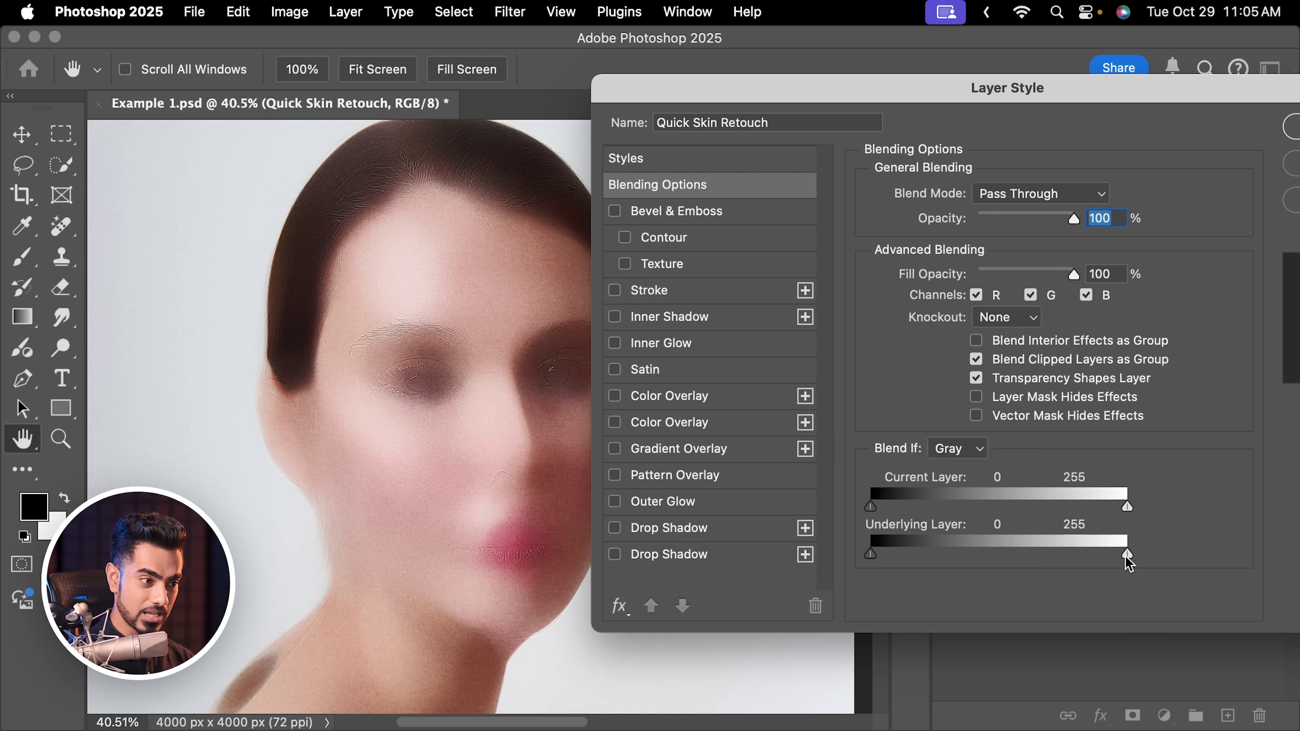
Split the Underlying Layer Blend If sliders to 0/60 and 180/255
{"action": "left_click_drag", "start_coordinate": [1101, 552], "coordinate": [1066, 555]}
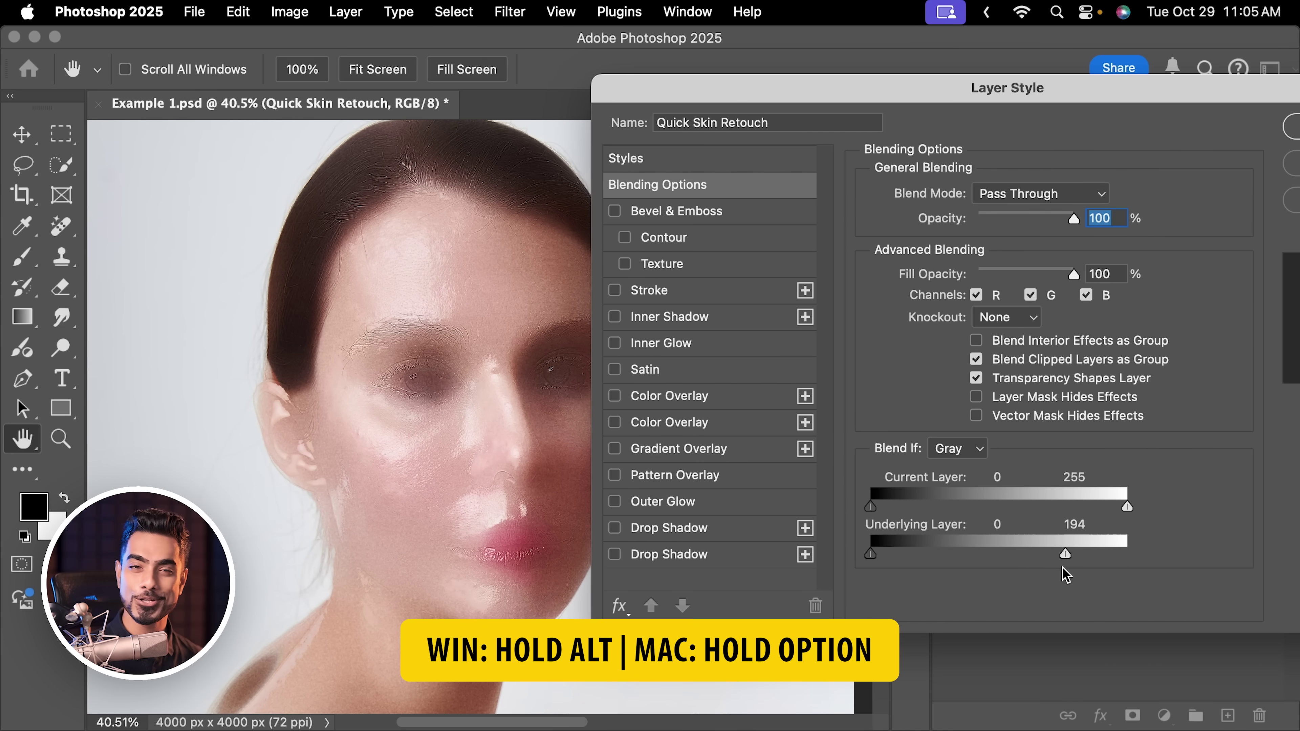
{"action": "left_click_drag", "start_coordinate": [1070, 555], "coordinate": [1133, 551]}
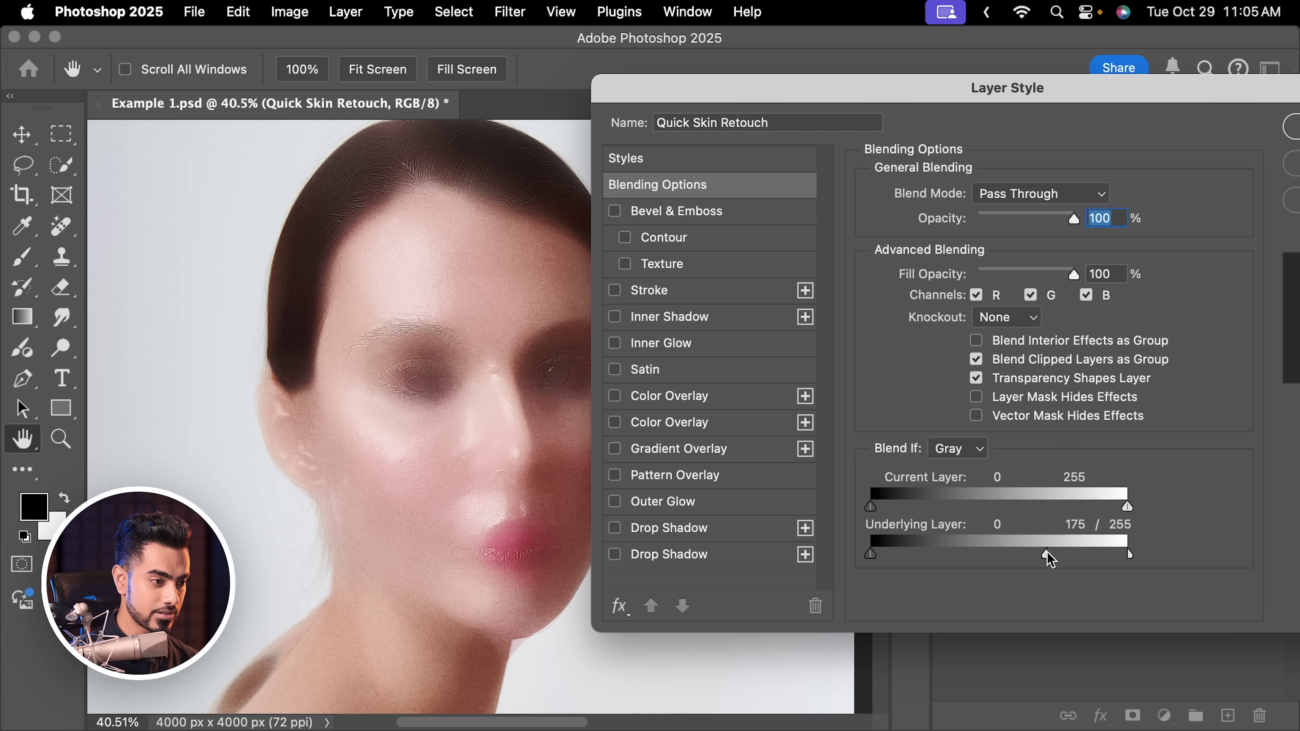
{"action": "left_click_drag", "start_coordinate": [1043, 553], "coordinate": [1042, 554]}
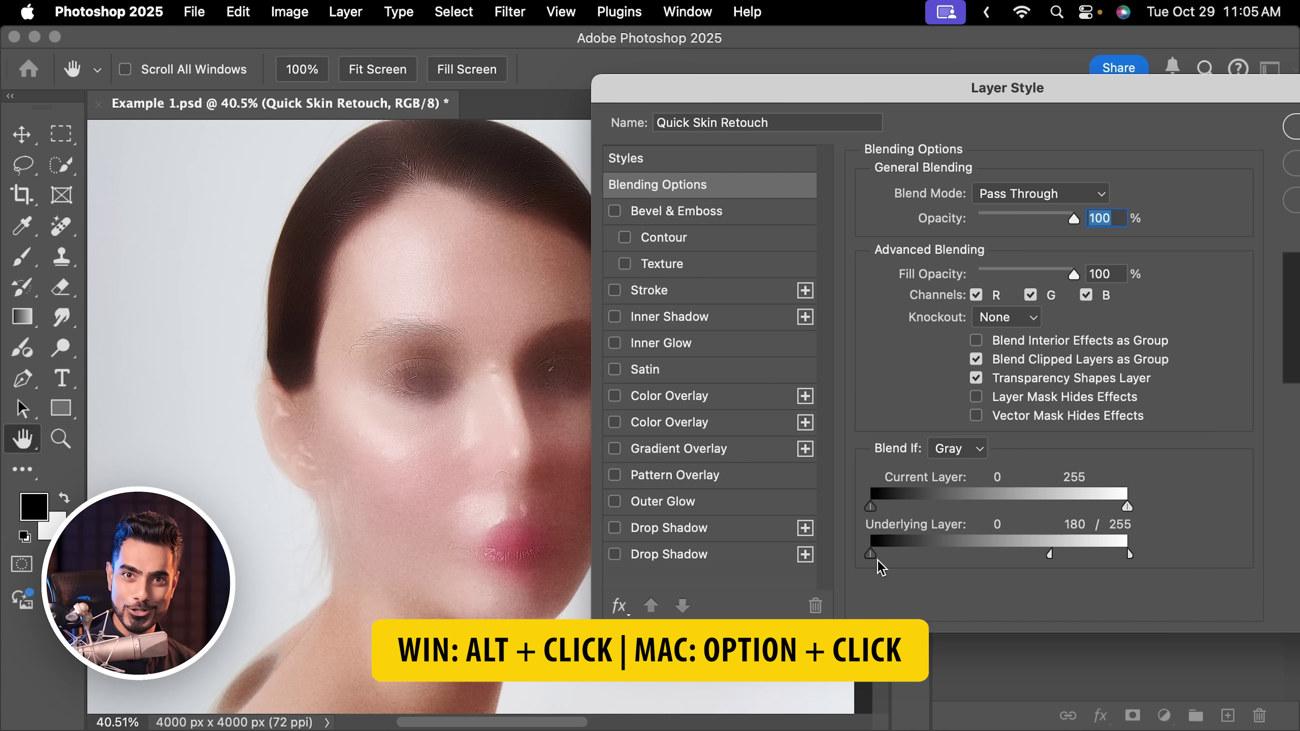
{"action": "left_click_drag", "start_coordinate": [880, 557], "coordinate": [934, 553]}
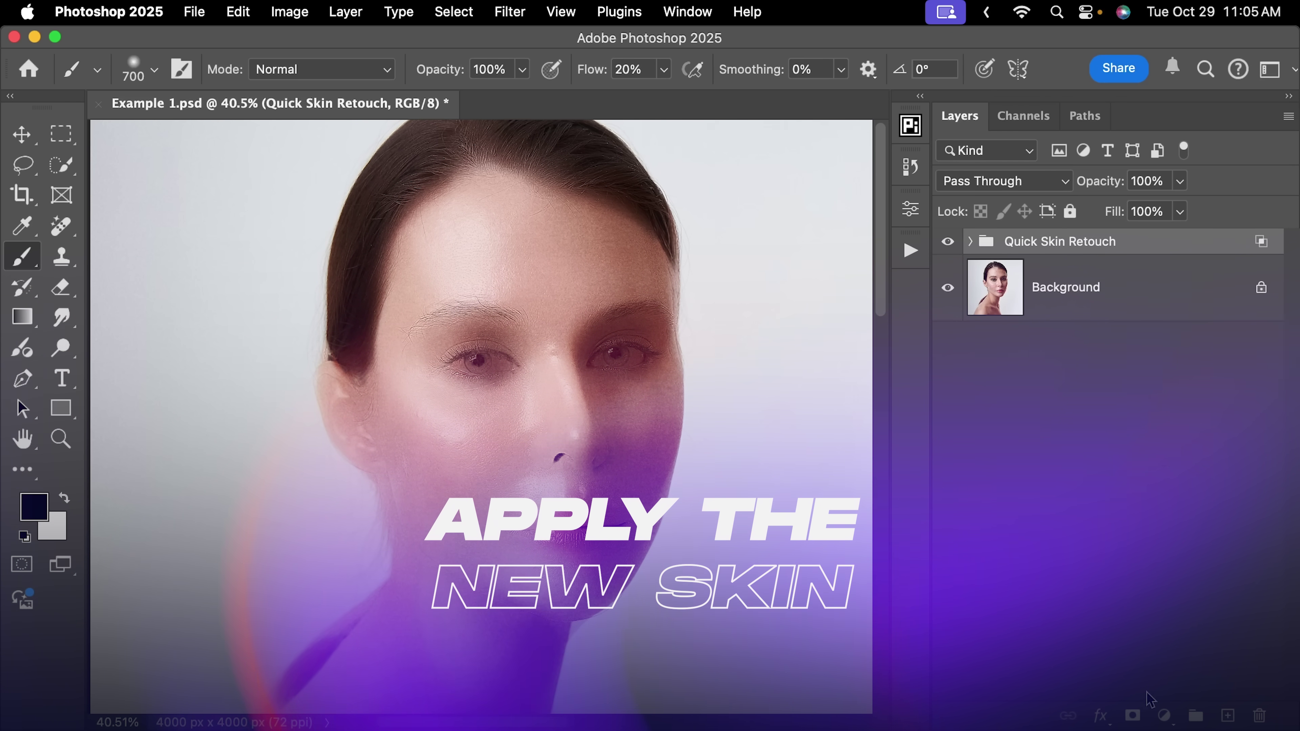
Add a black hide-all mask to the Quick Skin Retouch group and confirm the soft round brush
{"action": "left_click", "coordinate": [1132, 715], "text": "alt"}
{"action": "key", "text": "x"}
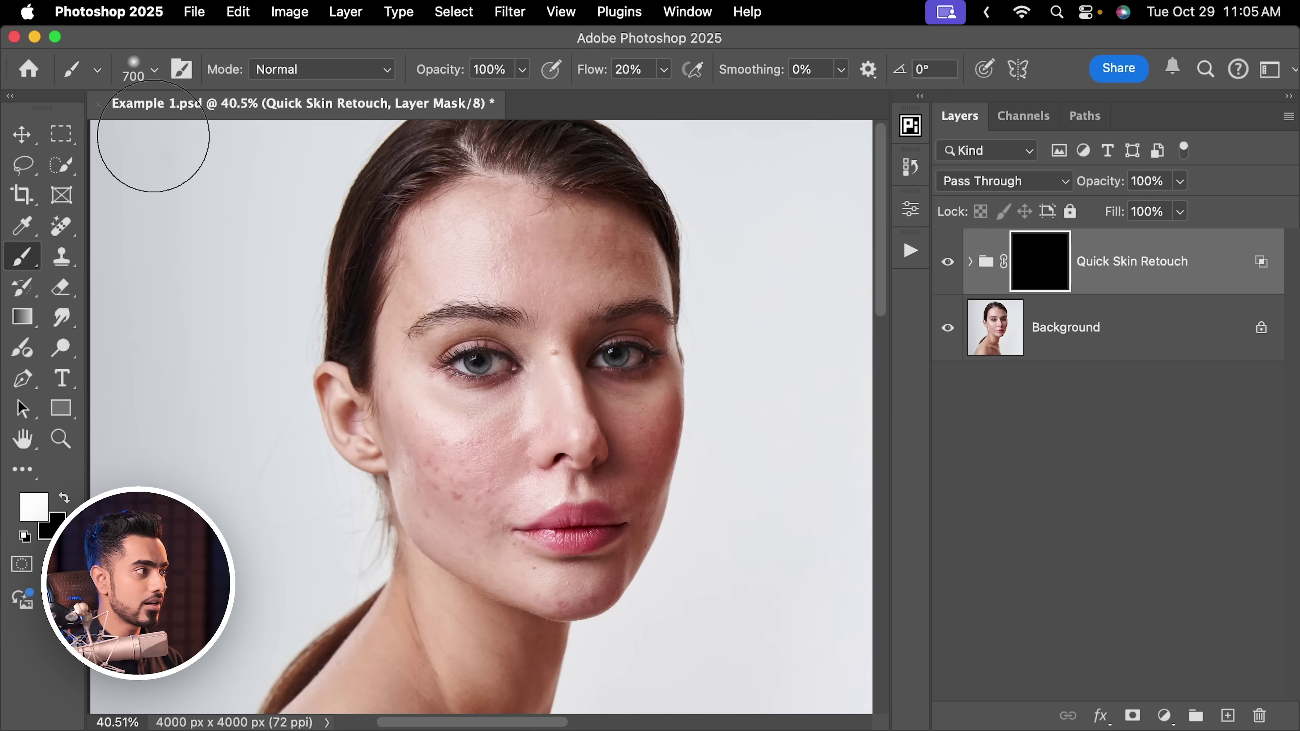
{"action": "left_click", "coordinate": [154, 69]}
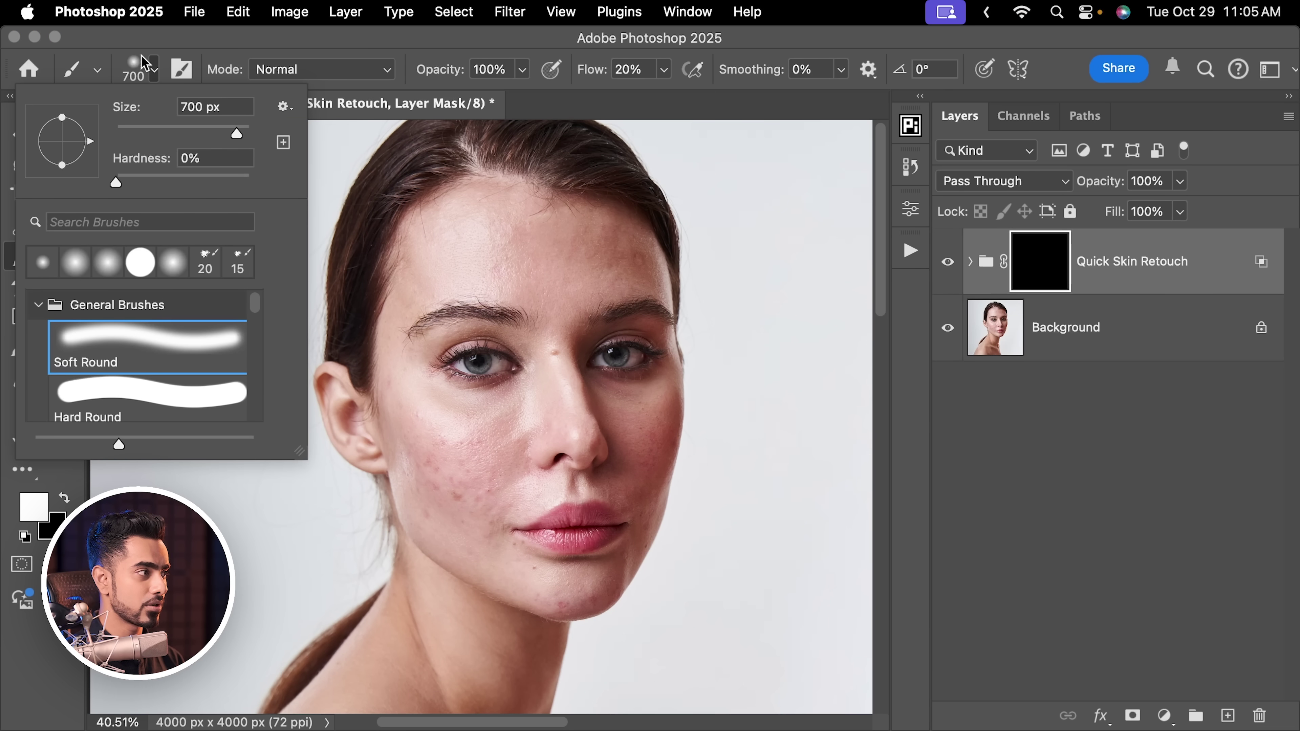
{"action": "left_click", "coordinate": [155, 67]}
With a smaller brush, paint white on the mask over the cheek to restore the smoothing
{"action": "scroll", "coordinate": [502, 456], "scroll_direction": "up", "scroll_amount": 2}
{"action": "scroll", "coordinate": [502, 456], "scroll_direction": "up", "scroll_amount": 1}
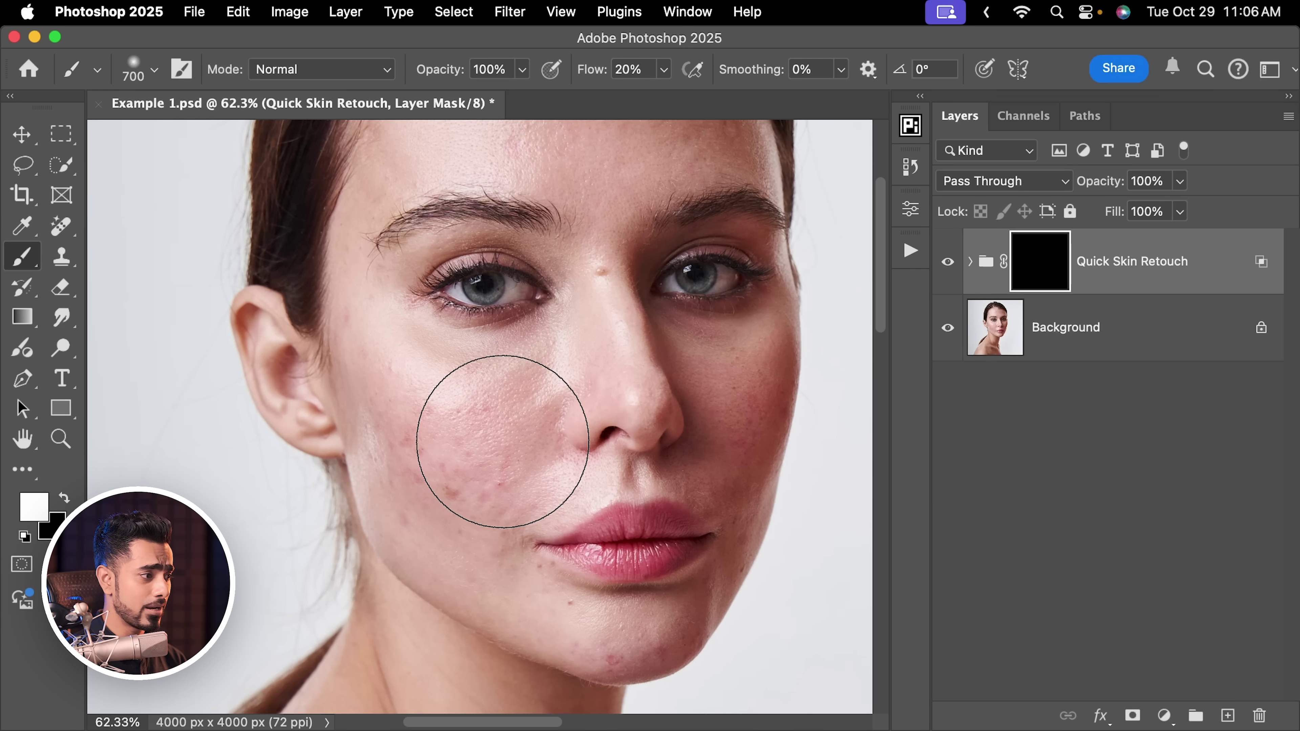
{"action": "key", "text": "bracketleft"}
{"action": "key", "text": "bracketleft"}
{"action": "key", "text": "bracketleft"}
{"action": "key", "text": "bracketleft"}
{"action": "mouse_move", "coordinate": [415, 455]}
{"action": "left_mouse_down"}
{"action": "mouse_move", "coordinate": [429, 482]}
{"action": "mouse_move", "coordinate": [479, 447]}
{"action": "mouse_move", "coordinate": [463, 456]}
{"action": "left_mouse_up"}
Set brush flow to 100% and size to 300 px, then paint the smoothing onto the forehead
{"action": "left_click_drag", "start_coordinate": [597, 77], "coordinate": [630, 74]}
{"action": "key", "text": "bracketleft"}
{"action": "scroll", "coordinate": [635, 256], "scroll_direction": "up", "scroll_amount": 5}
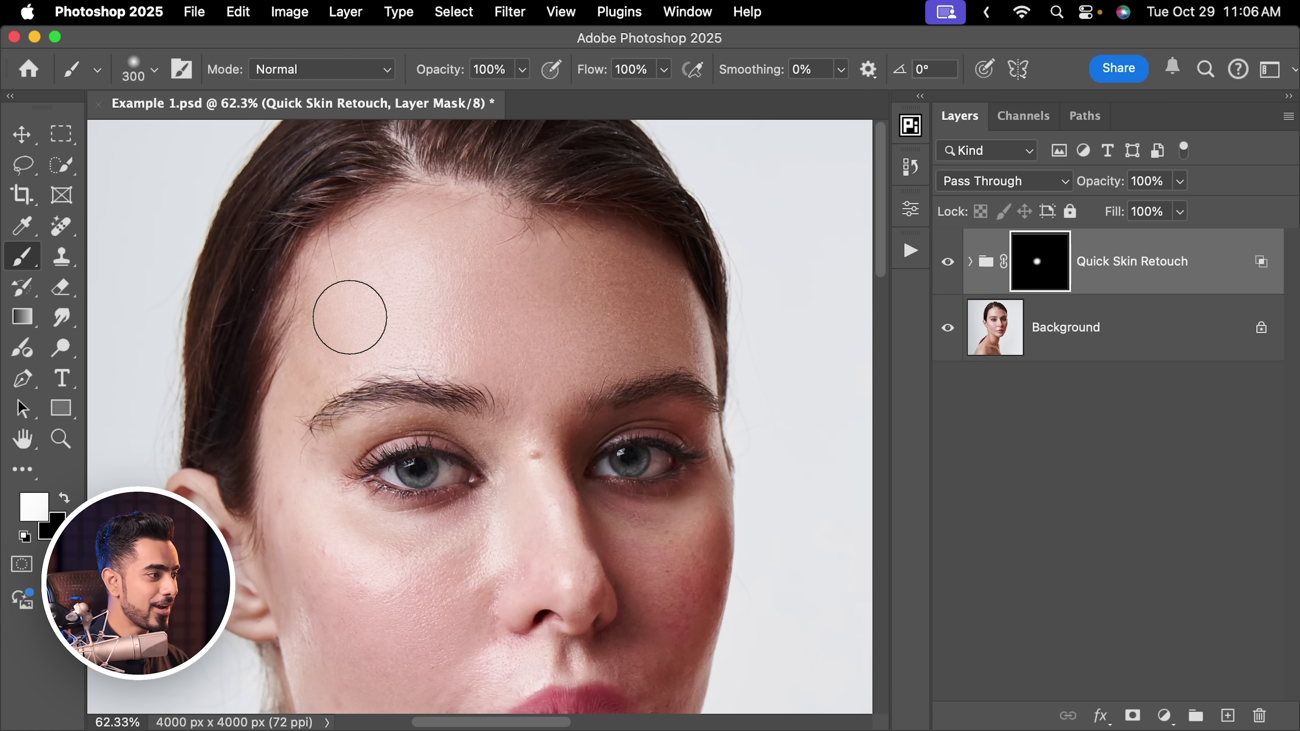
{"action": "mouse_move", "coordinate": [333, 338]}
{"action": "left_mouse_down"}
{"action": "mouse_move", "coordinate": [374, 325]}
{"action": "mouse_move", "coordinate": [562, 349]}
{"action": "mouse_move", "coordinate": [582, 332]}
{"action": "mouse_move", "coordinate": [676, 311]}
{"action": "left_mouse_up"}
{"action": "scroll", "coordinate": [717, 320], "scroll_direction": "up", "scroll_amount": 3}
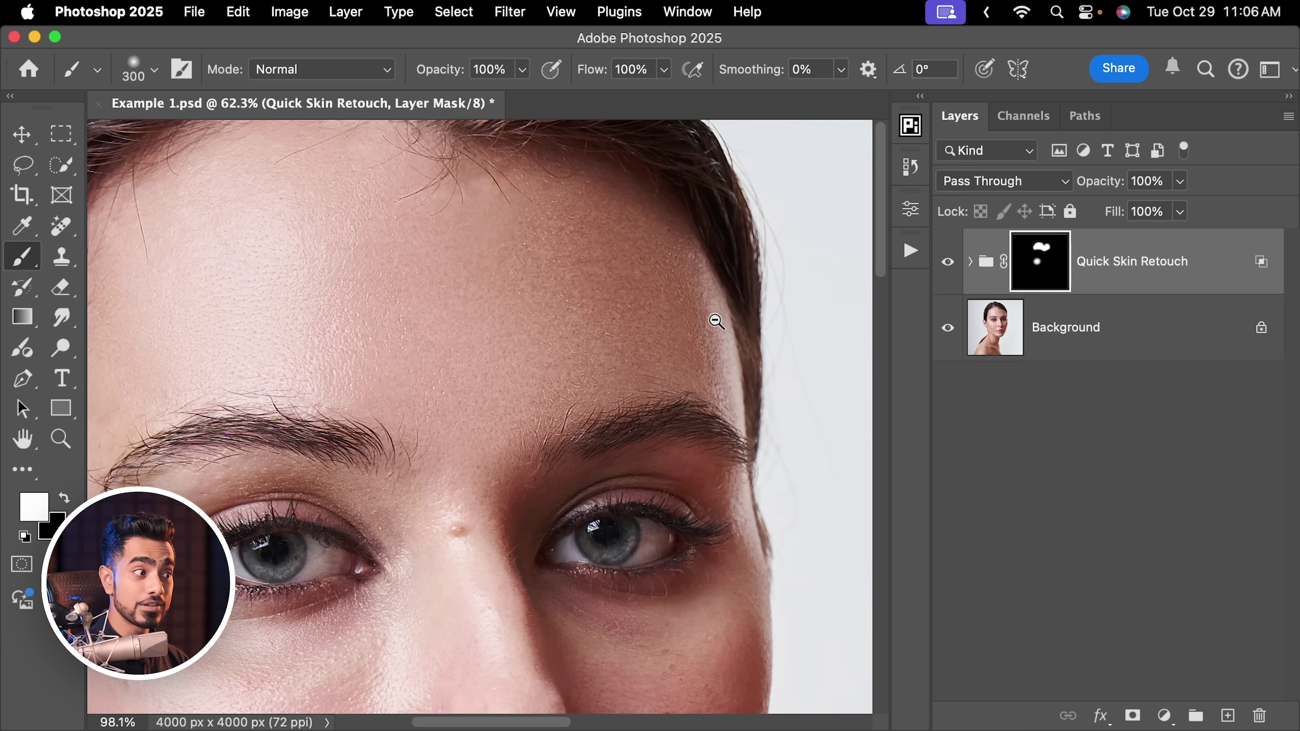
{"action": "scroll", "coordinate": [718, 320], "scroll_direction": "up", "scroll_amount": 1}
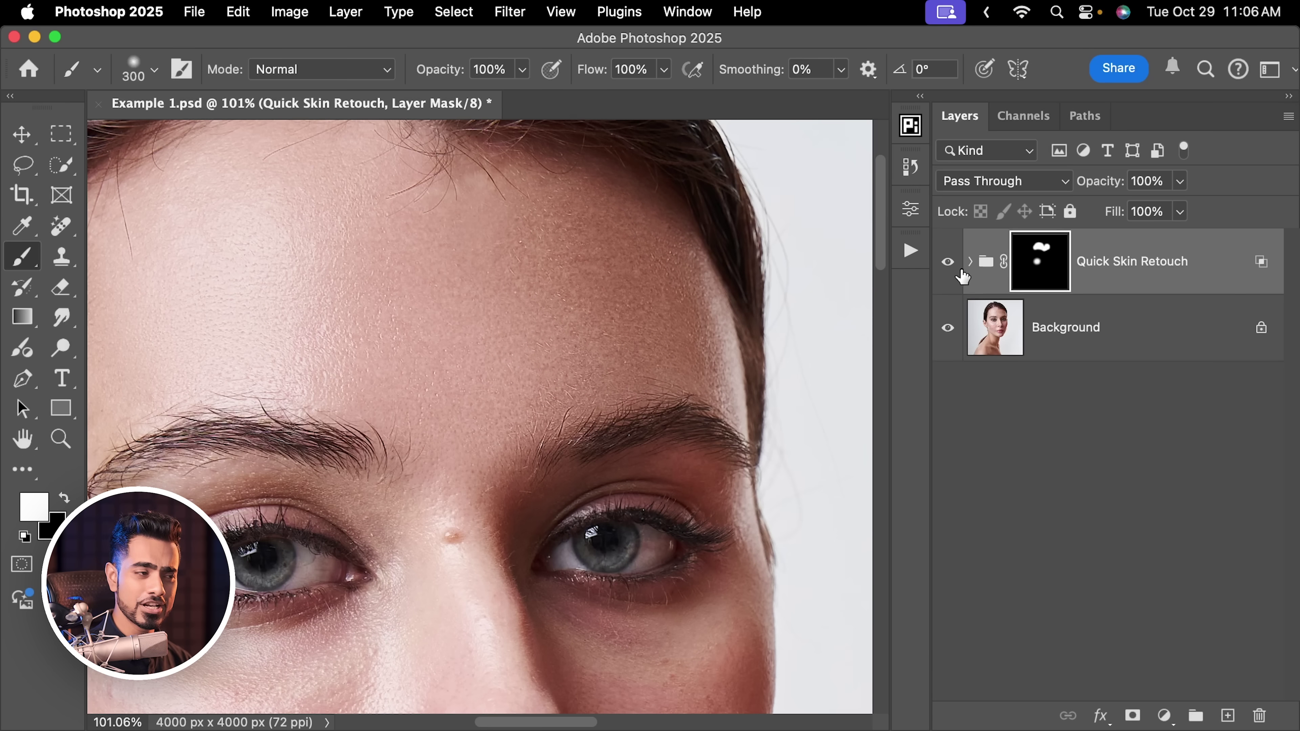
Expand the Quick Skin Retouch group and set the New Texture layer's opacity to 80%
{"action": "left_click", "coordinate": [971, 262]}
{"action": "left_click", "coordinate": [1077, 495]}
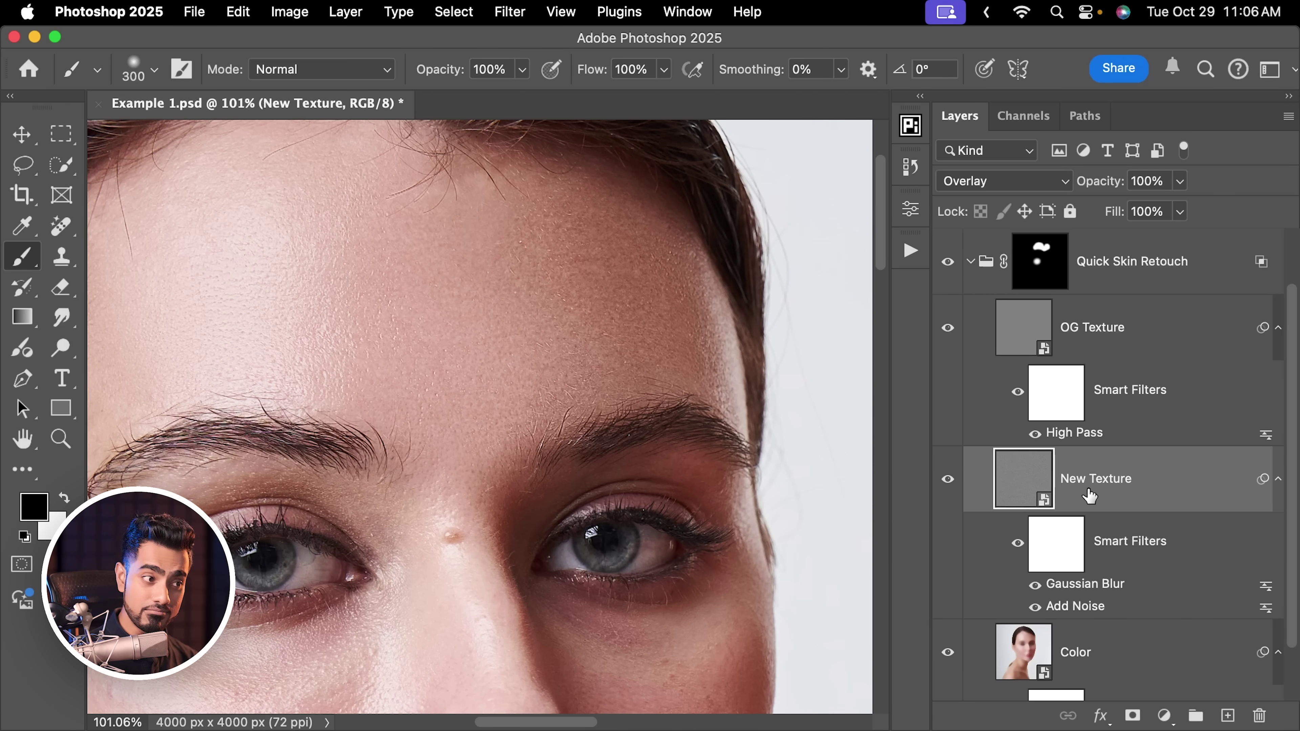
{"action": "left_click_drag", "start_coordinate": [1101, 188], "coordinate": [1099, 189]}
{"action": "type", "text": "80"}
{"action": "key", "text": "Return"}
Inspect the High Pass filter settings on OG Texture and cancel without changes
{"action": "scroll", "coordinate": [625, 301], "scroll_direction": "down", "scroll_amount": 3}
{"action": "scroll", "coordinate": [625, 301], "scroll_direction": "down", "scroll_amount": 3}
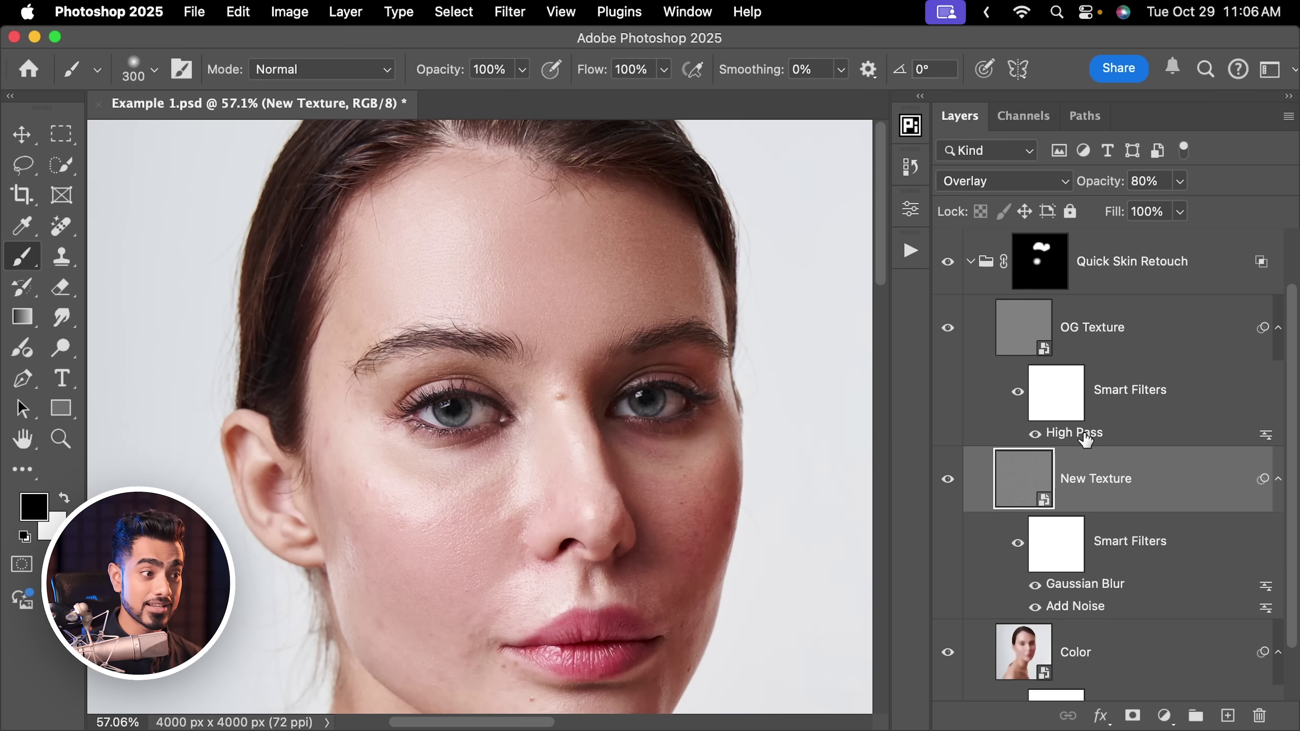
{"action": "double_click", "coordinate": [1077, 440]}
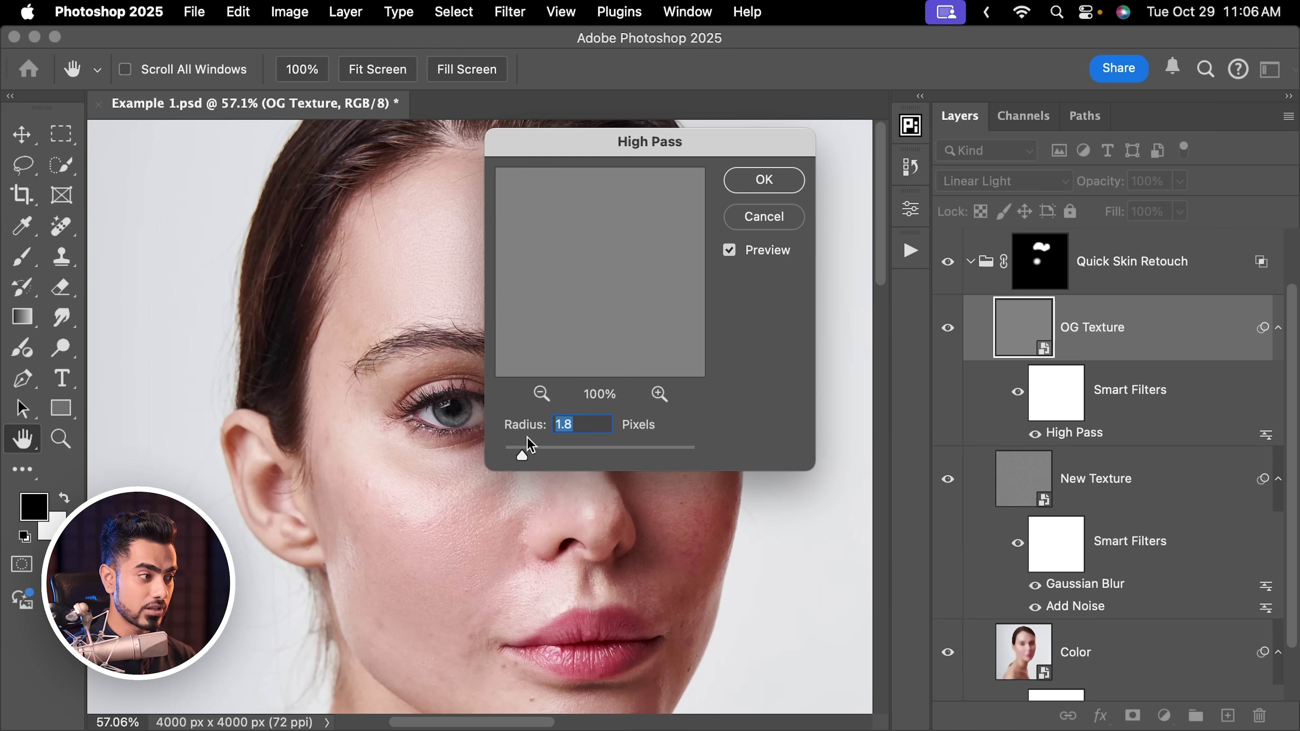
{"action": "left_click", "coordinate": [786, 217]}
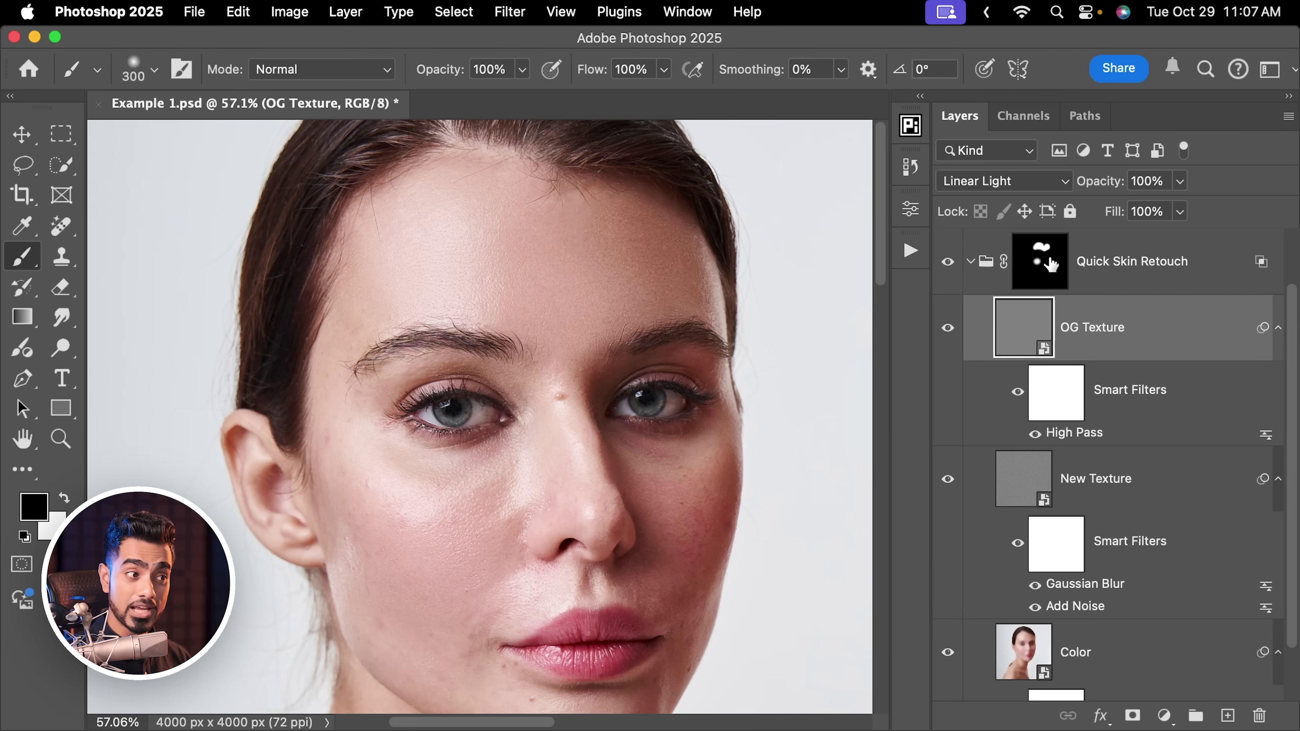
Target the Quick Skin Retouch mask, paint with white, and set the brush to 175 px
{"action": "left_click", "coordinate": [1048, 267]}
{"action": "key", "text": "x"}
{"action": "scroll", "coordinate": [403, 436], "scroll_direction": "down", "scroll_amount": 3}
{"action": "key", "text": "bracketleft"}
{"action": "key", "text": "bracketleft"}
{"action": "key", "text": "bracketleft"}
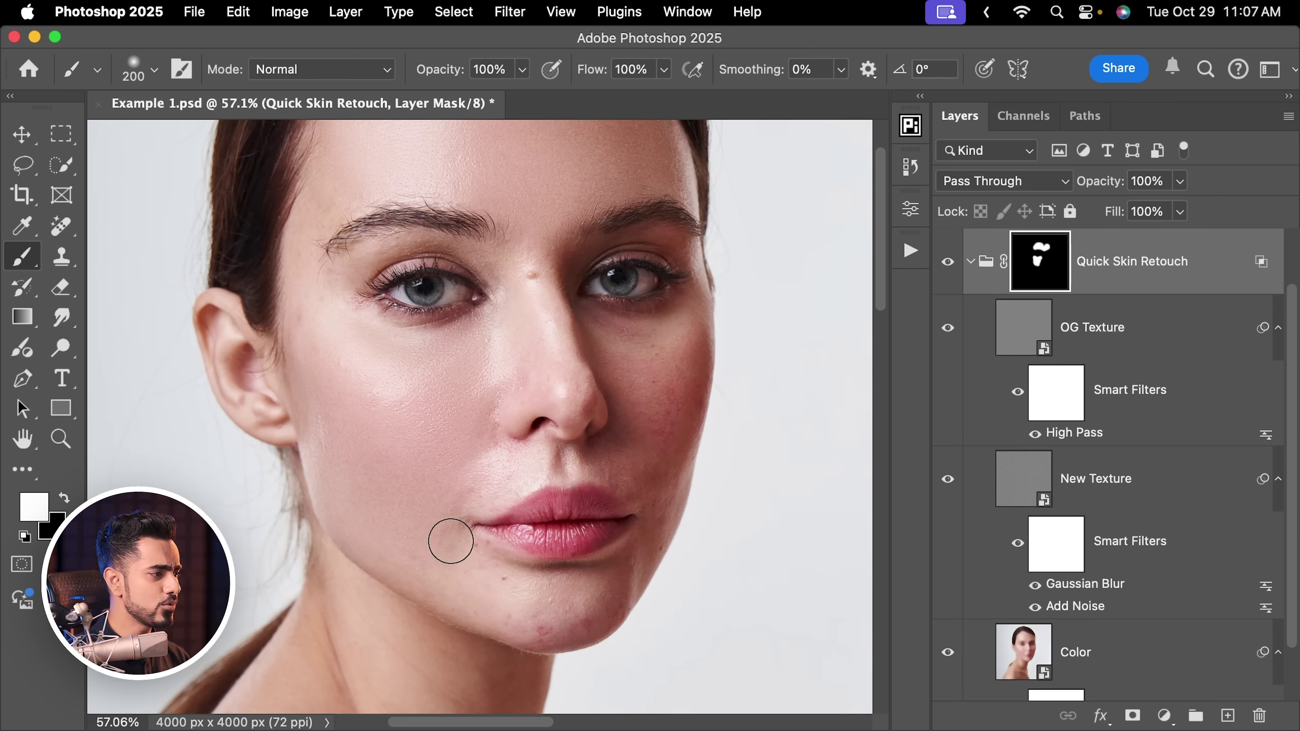
{"action": "key", "text": "bracketright"}
{"action": "key", "text": "x"}
{"action": "key", "text": "x"}
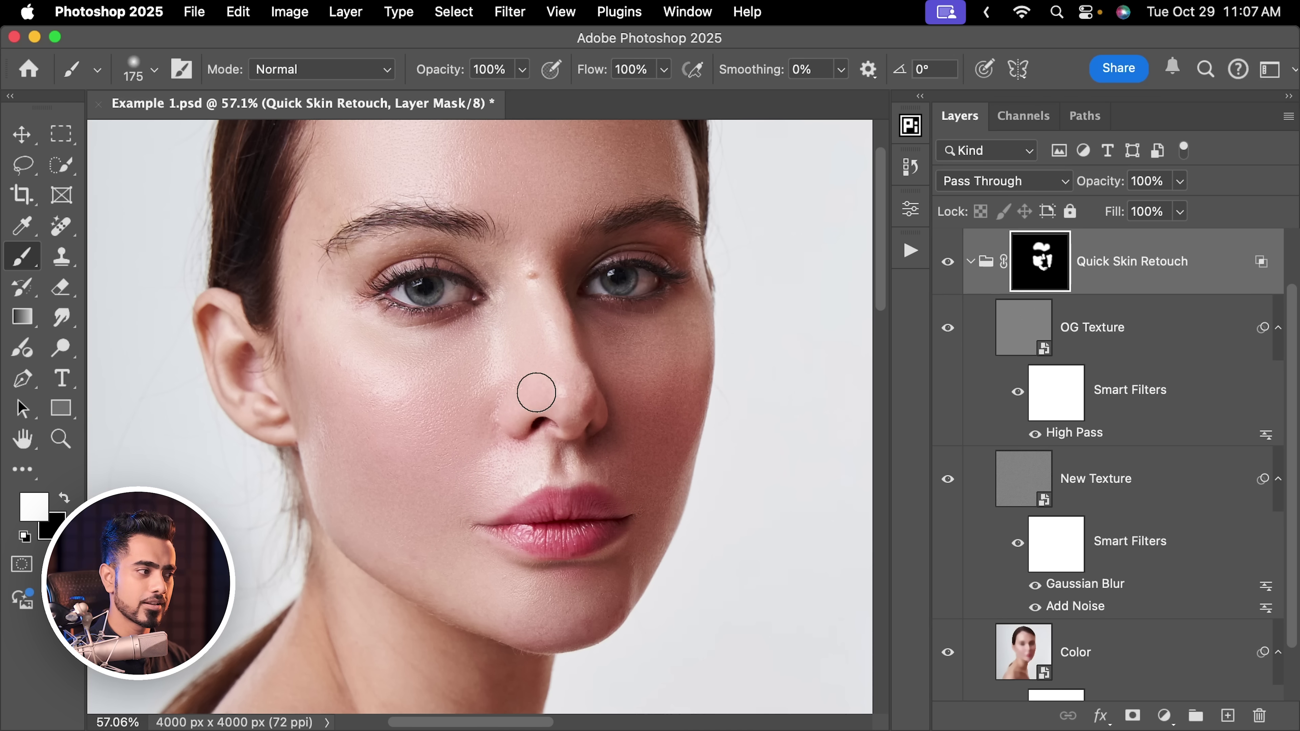
{"action": "key", "text": "bracketright"}
{"action": "key", "text": "bracketright"}
{"action": "key", "text": "bracketleft"}
{"action": "key", "text": "bracketleft"}
{"action": "key", "text": "bracketleft"}
Paint black around the lips with a smaller brush, then toggle the group off and on to compare
{"action": "scroll", "coordinate": [531, 314], "scroll_direction": "down", "scroll_amount": 2}
{"action": "key", "text": "x"}
{"action": "key", "text": "bracketleft"}
{"action": "key", "text": "x"}
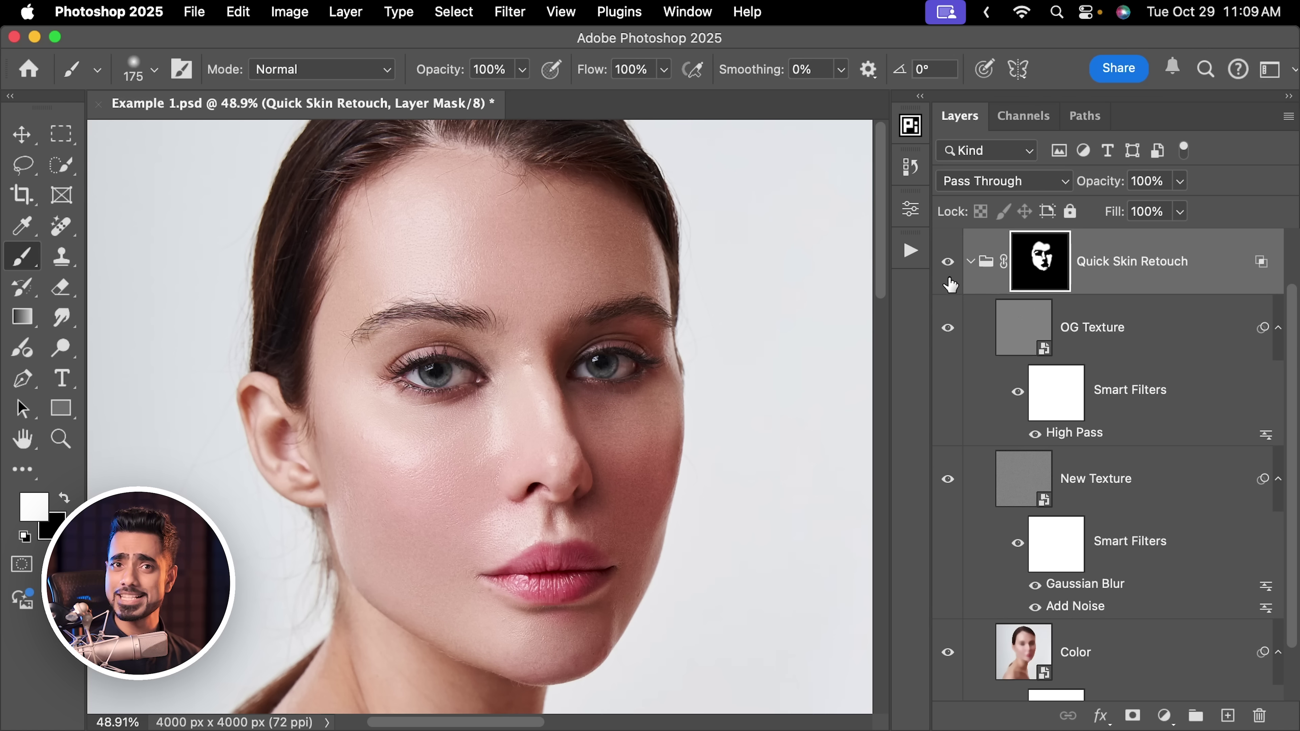
{"action": "left_click", "coordinate": [948, 263]}
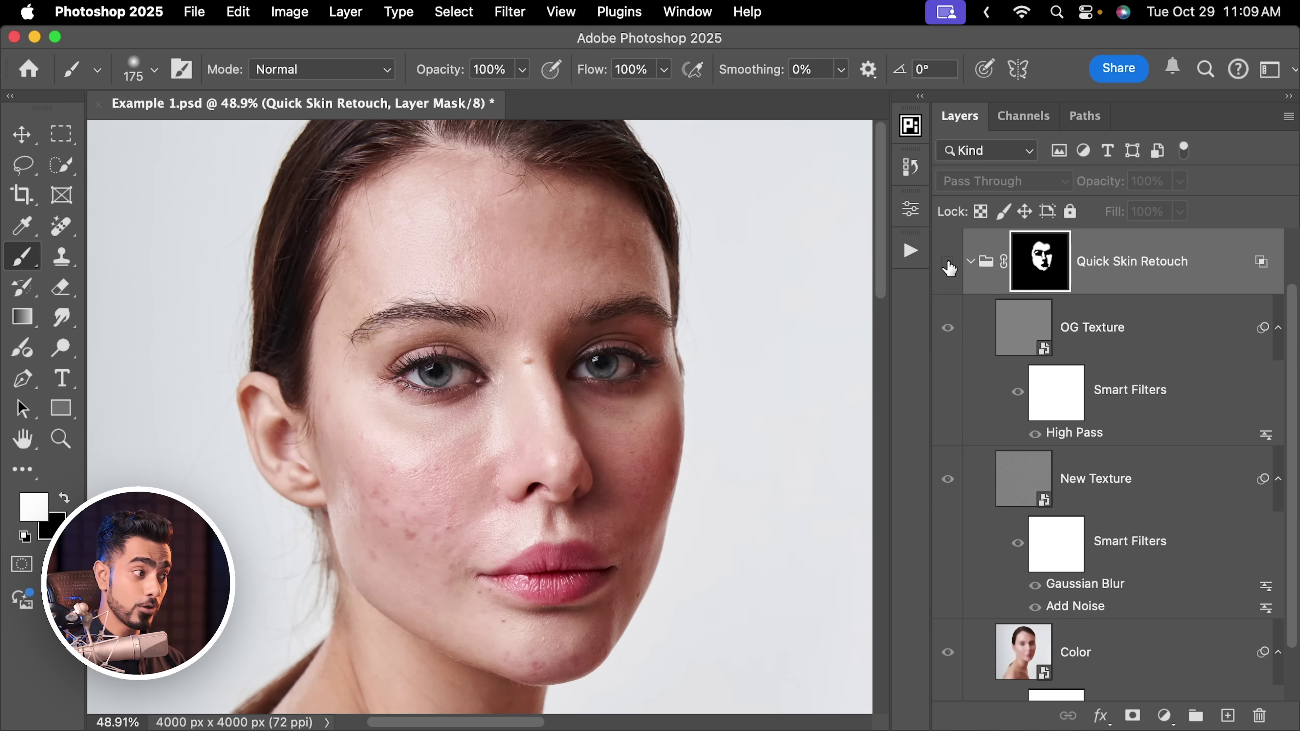
{"action": "left_click", "coordinate": [948, 262]}
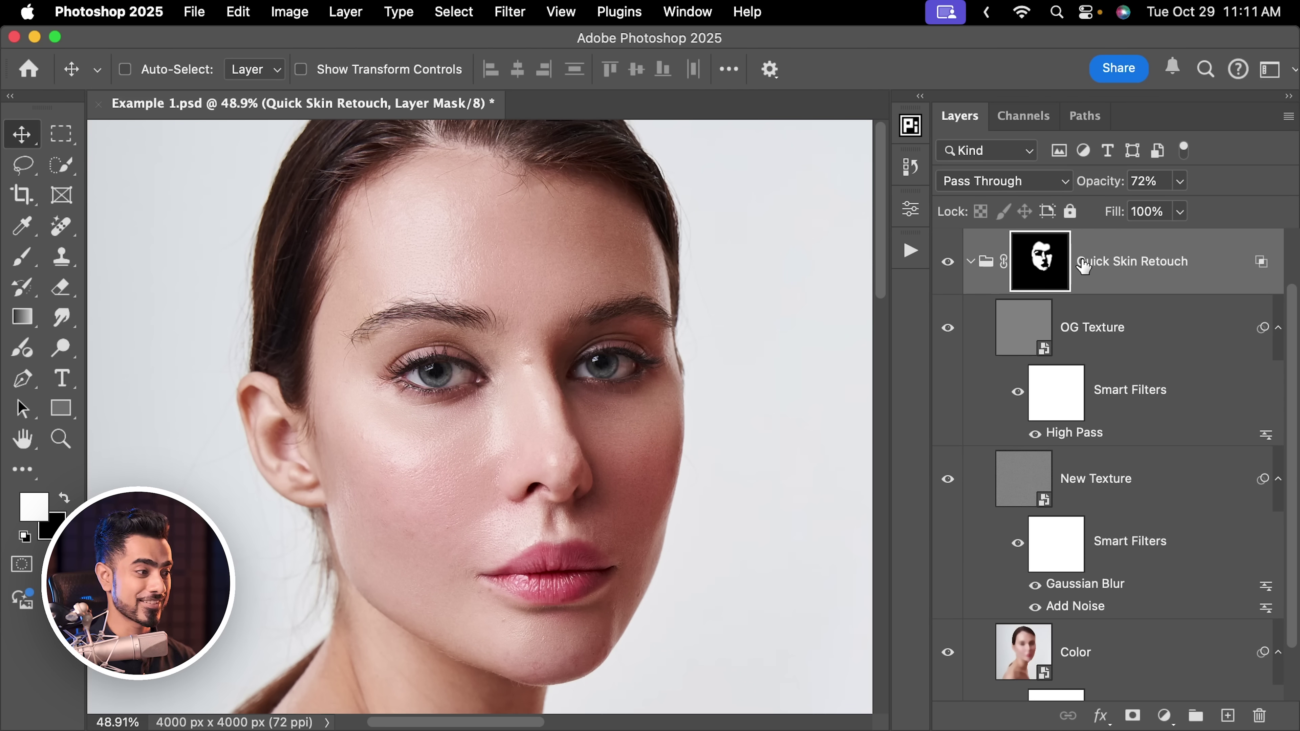
Switch to black brush painting and select the flow value to lower it to 20%
{"action": "key", "text": "x"}
{"action": "key", "text": "b"}
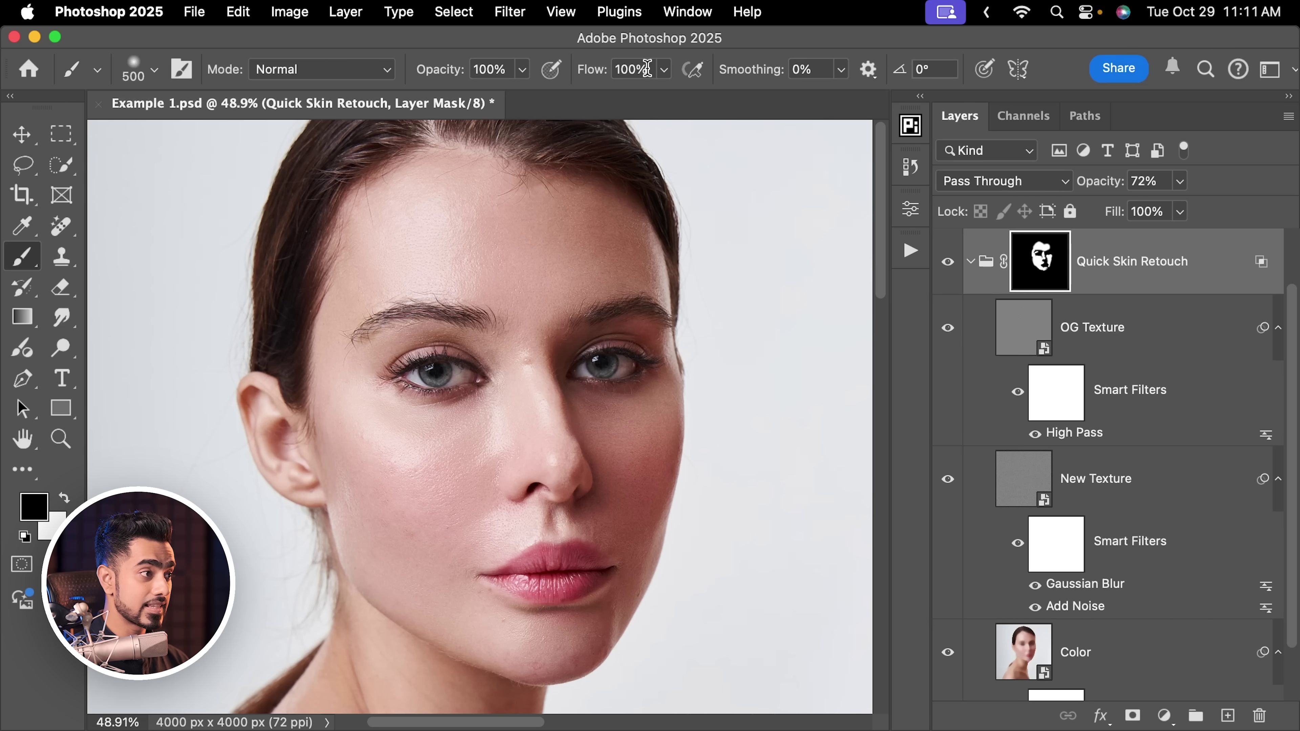
{"action": "left_click", "coordinate": [647, 68]}
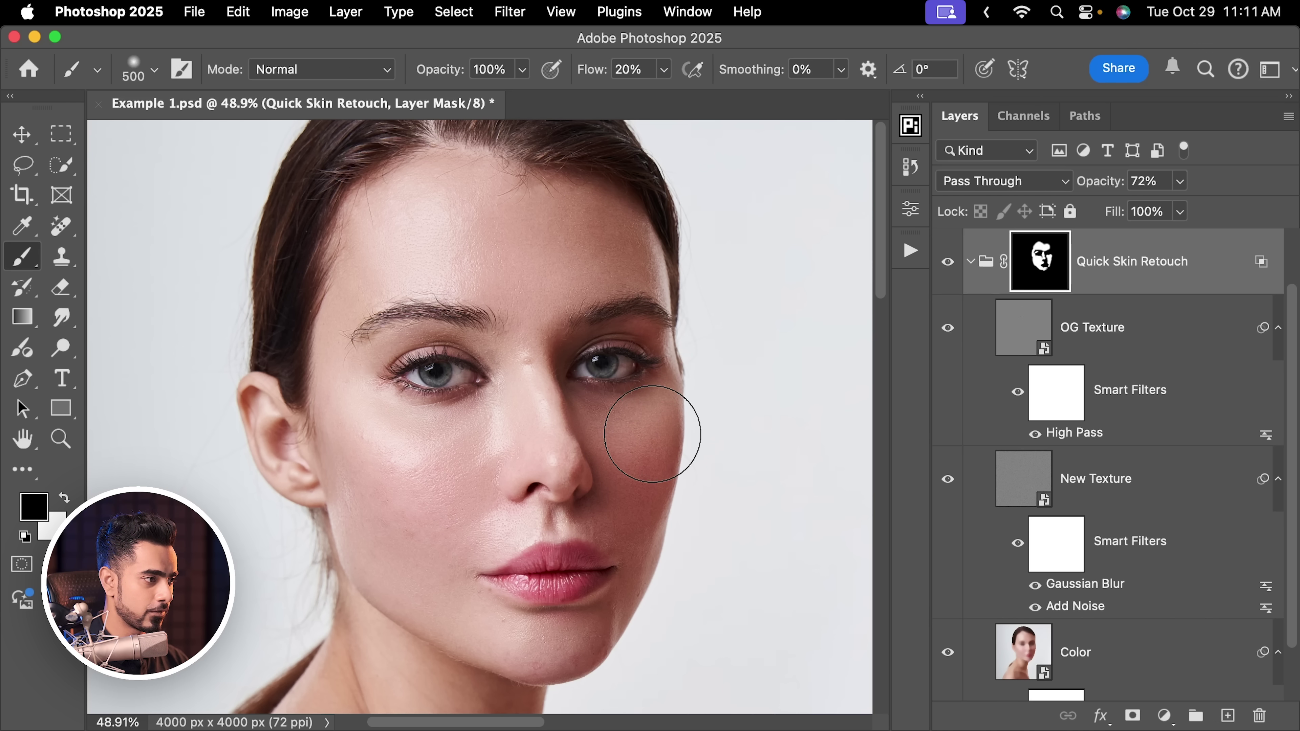
{"action": "scroll", "coordinate": [691, 293], "scroll_direction": "down", "scroll_amount": 3}
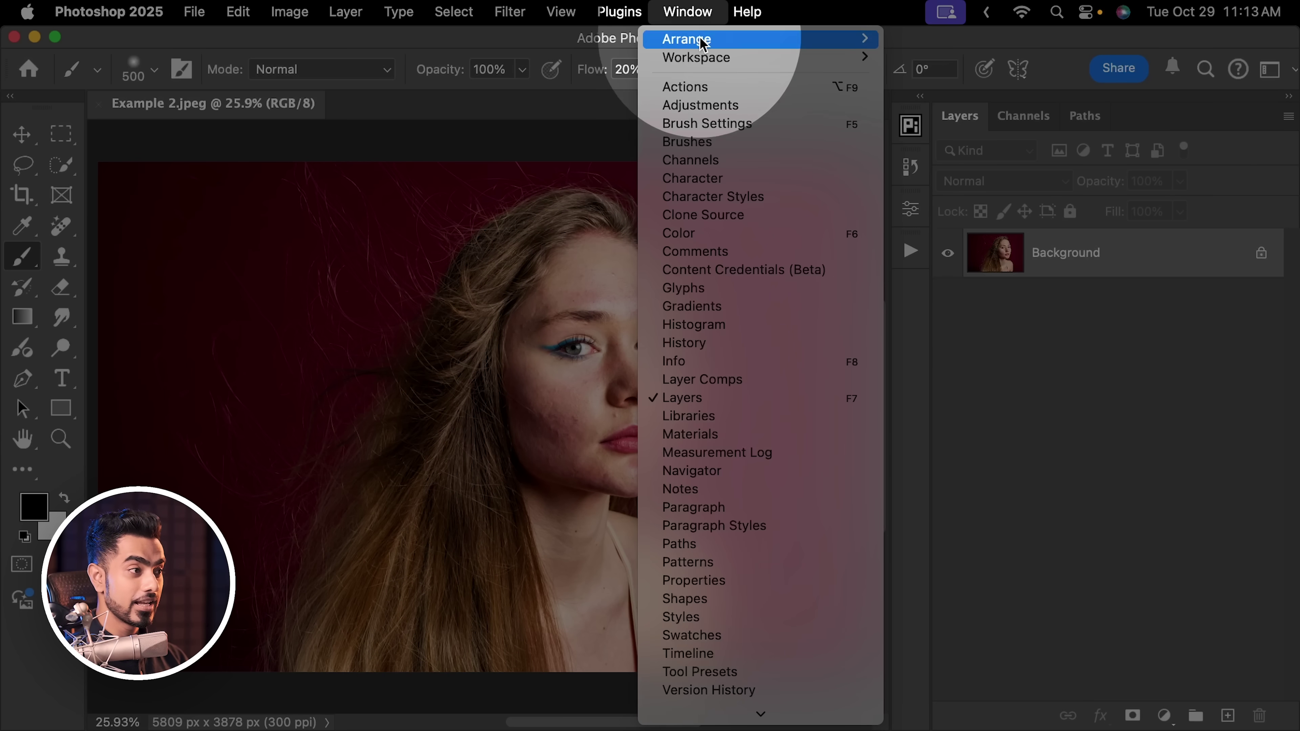
In the Actions panel, create a new action set named 'PiX Fast Retouch'
{"action": "left_click", "coordinate": [700, 87]}
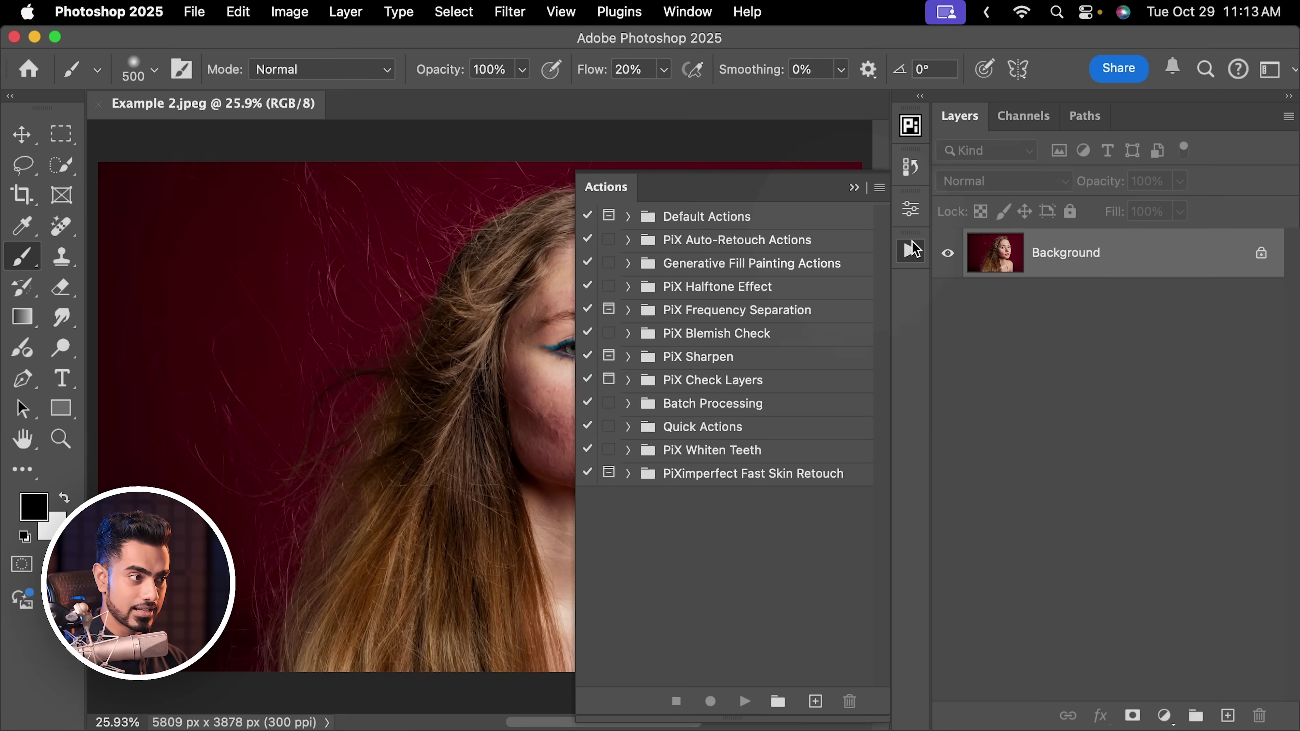
{"action": "left_click", "coordinate": [910, 251]}
{"action": "left_click", "coordinate": [909, 252]}
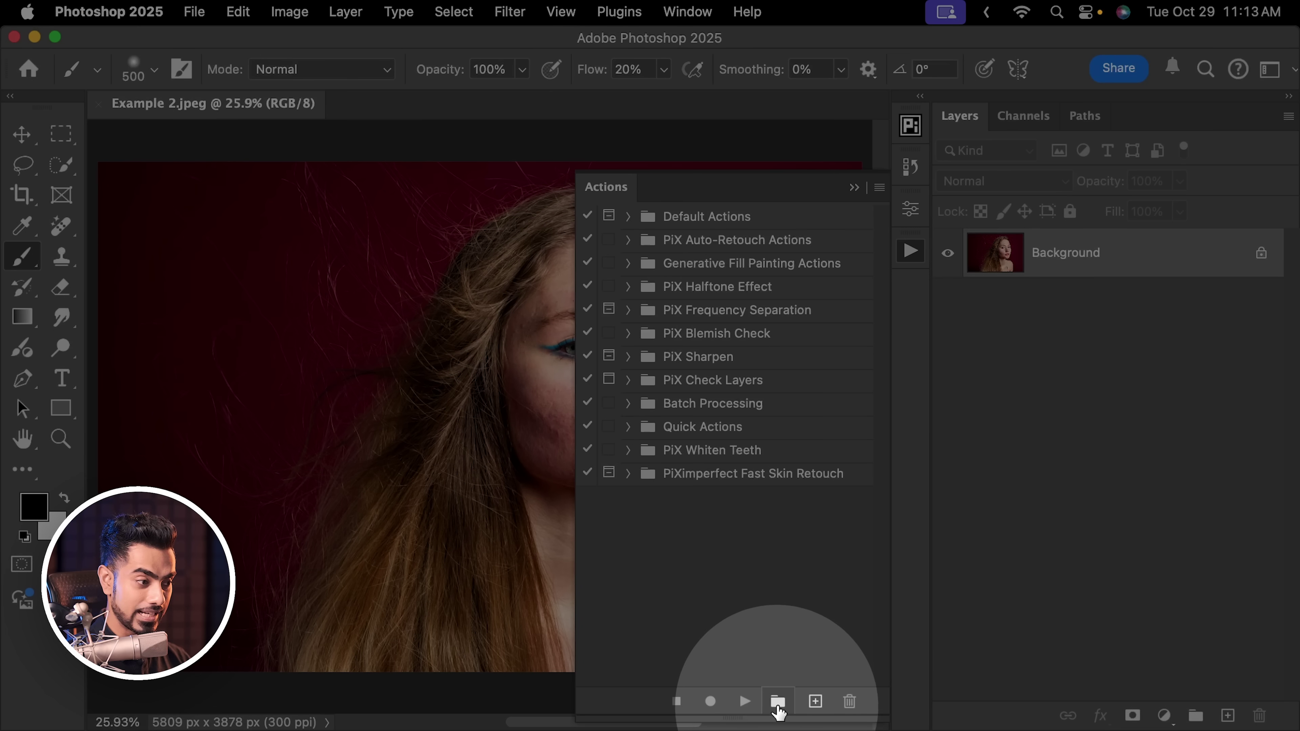
{"action": "left_click", "coordinate": [777, 702]}
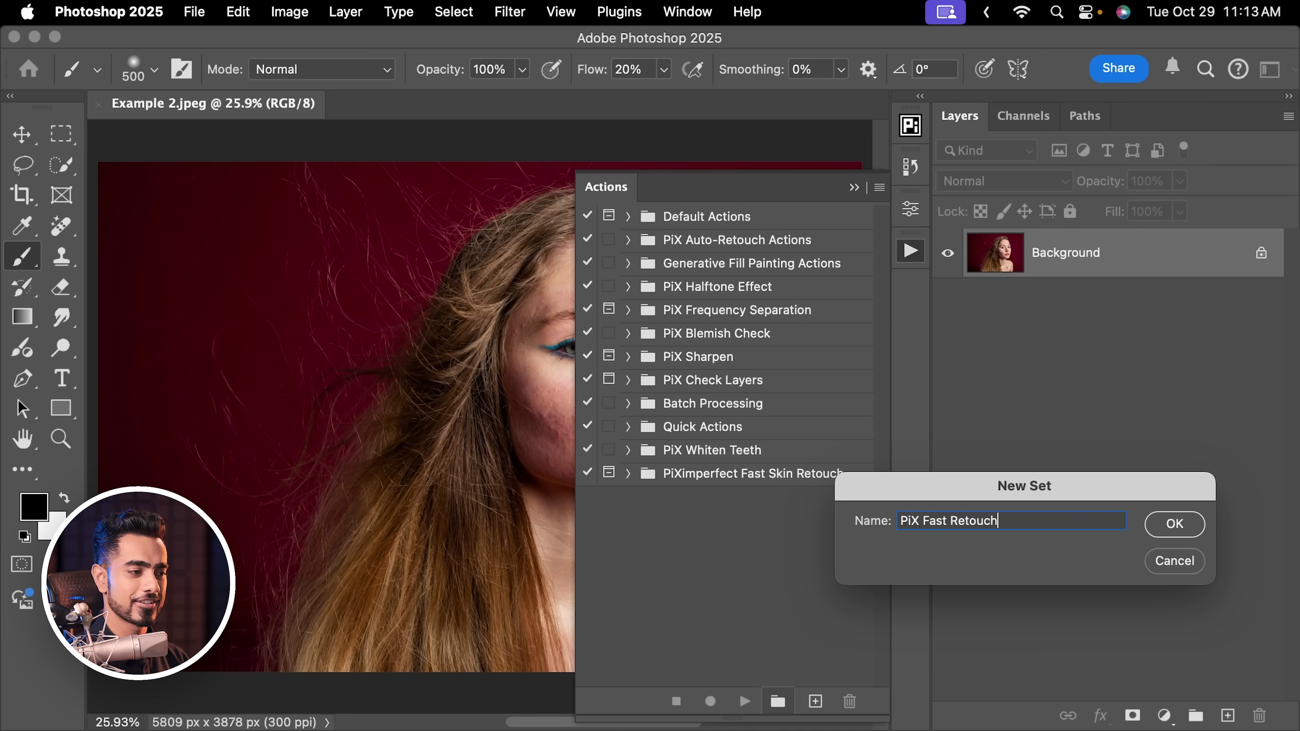
{"action": "key", "text": "Return"}
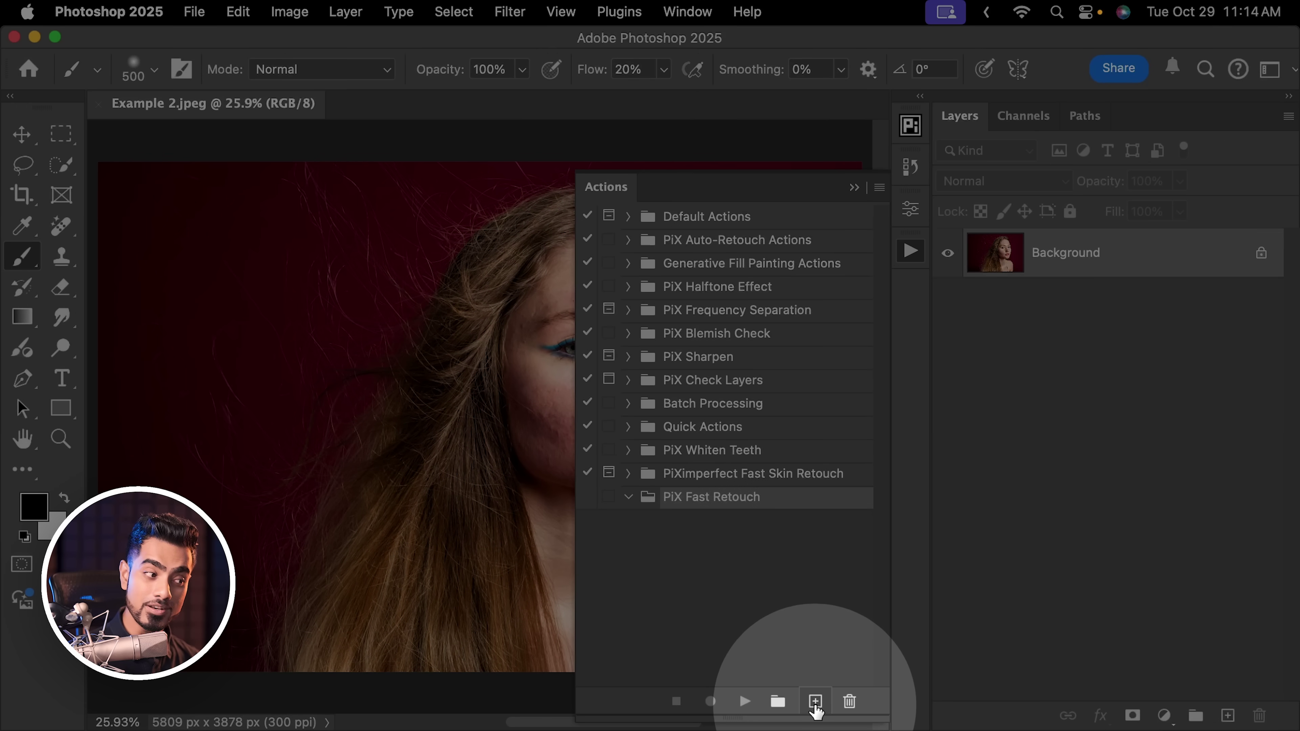
Create the action 'Fast Retouch Default' with function key Shift+F6 and start recording
{"action": "left_click", "coordinate": [815, 701]}
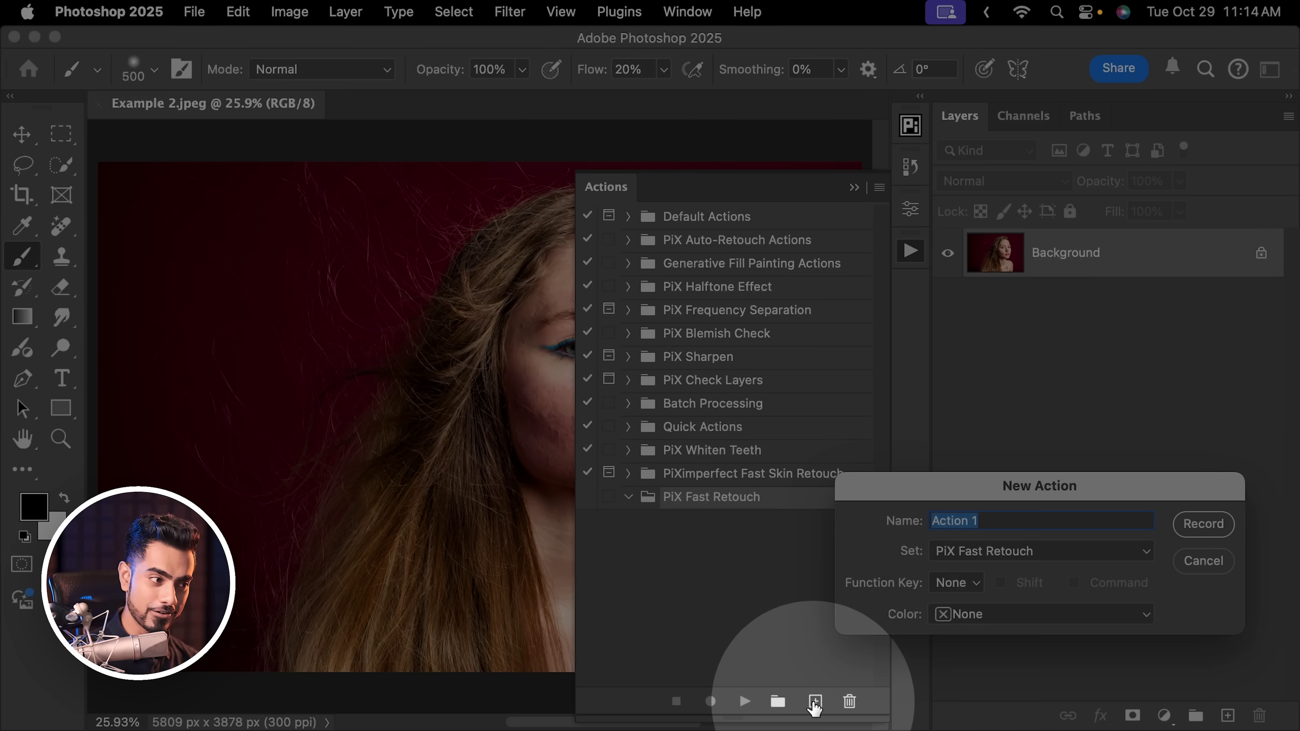
{"action": "type", "text": "Fast Retouch Default"}
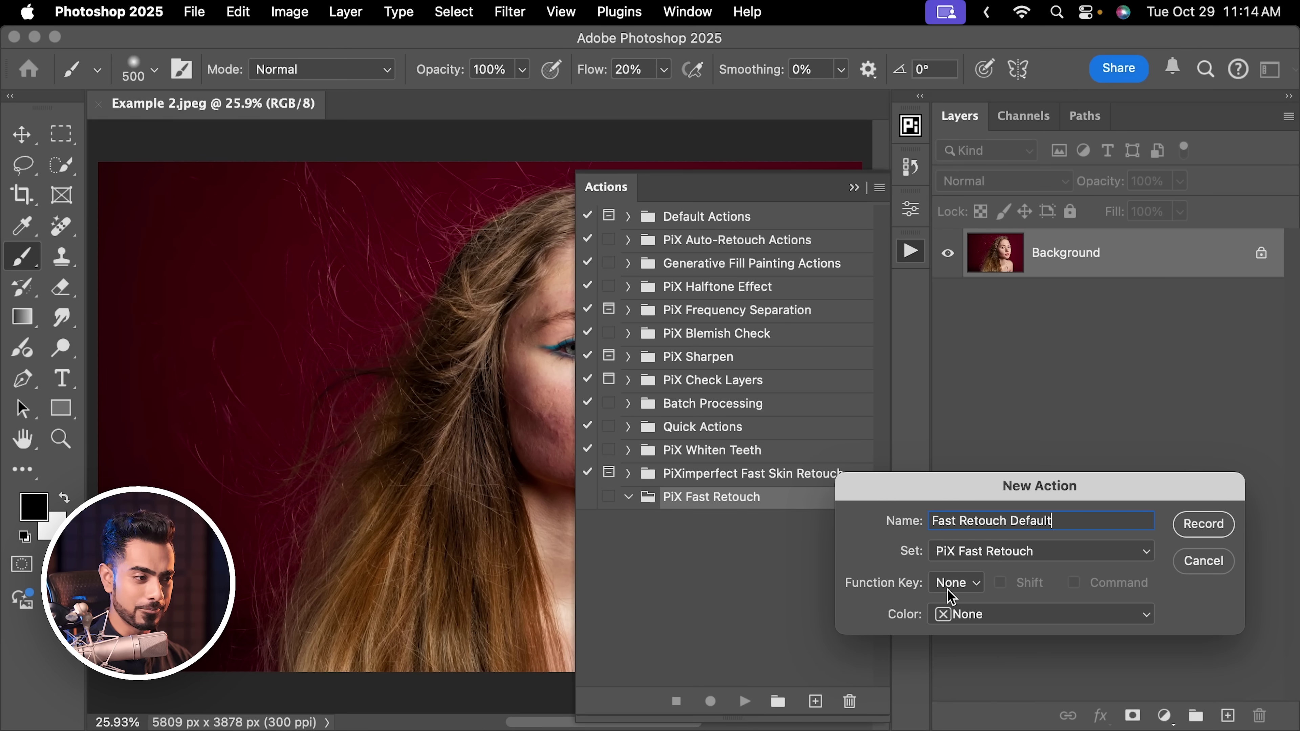
{"action": "left_click", "coordinate": [948, 586]}
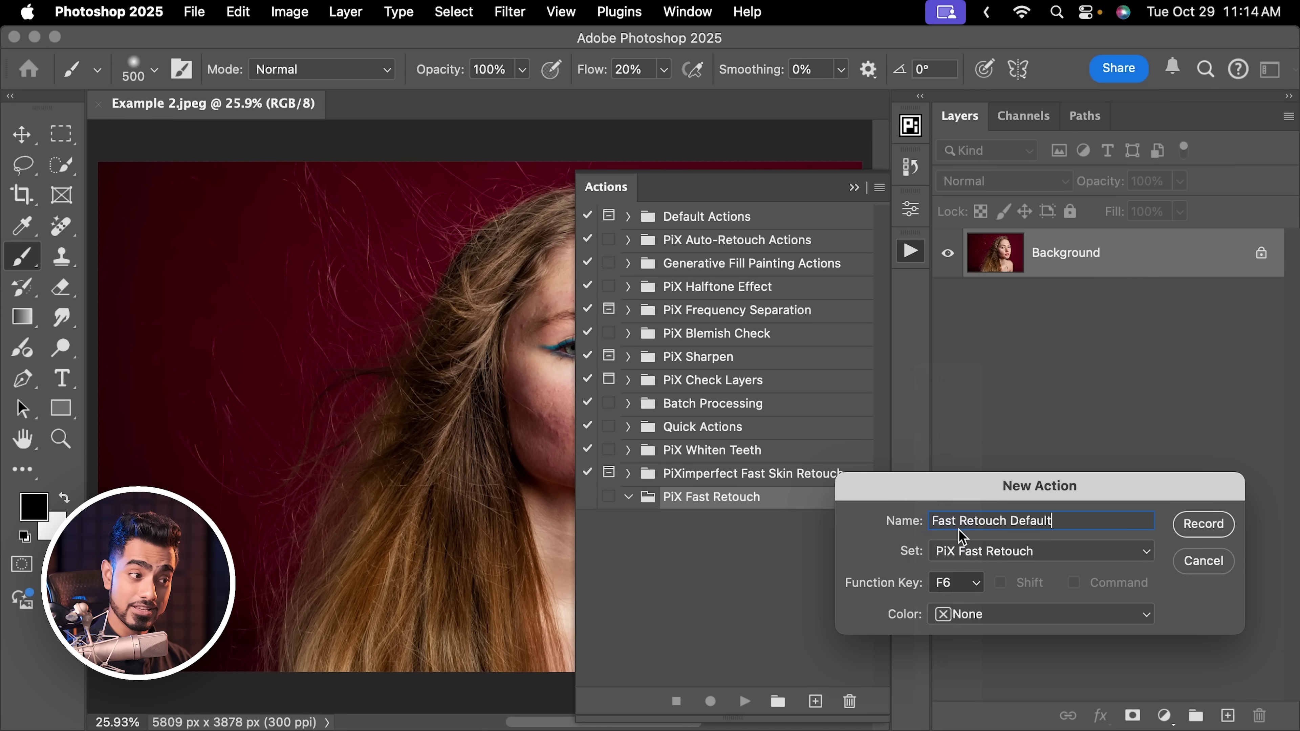
{"action": "left_click", "coordinate": [953, 526]}
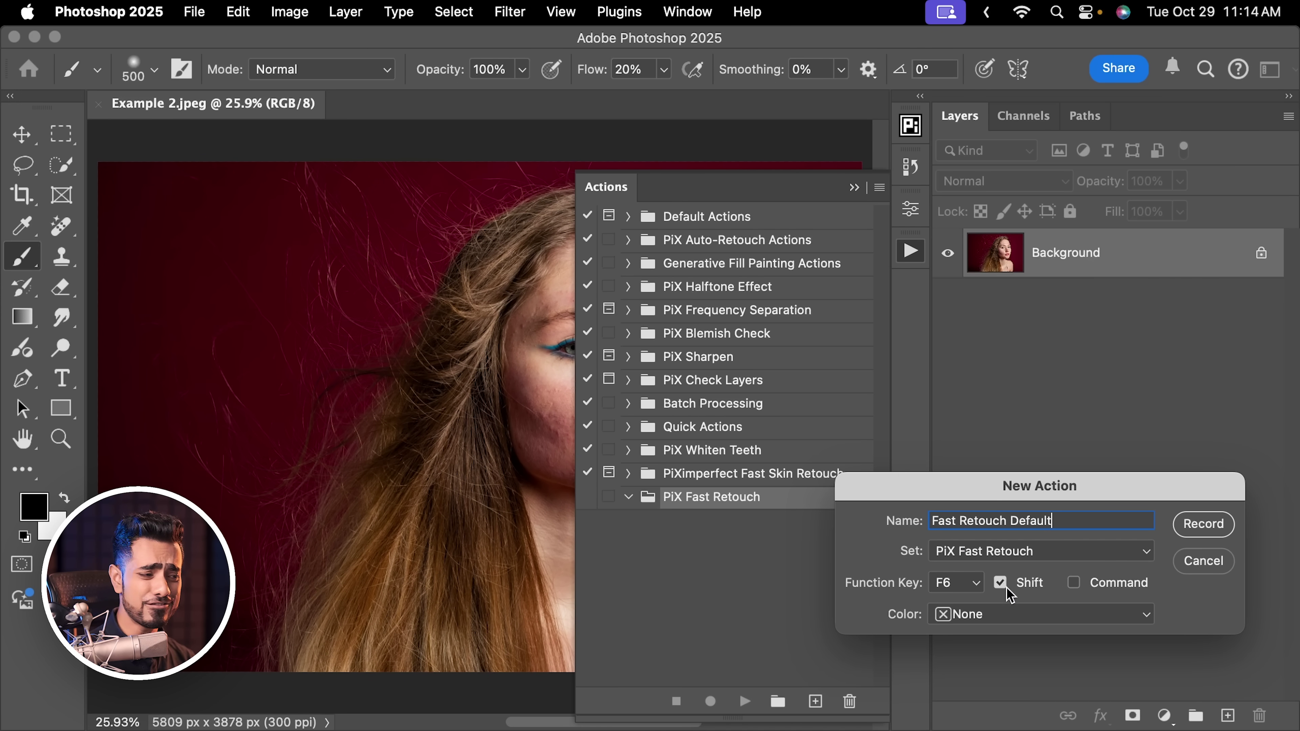
{"action": "left_click", "coordinate": [1204, 524]}
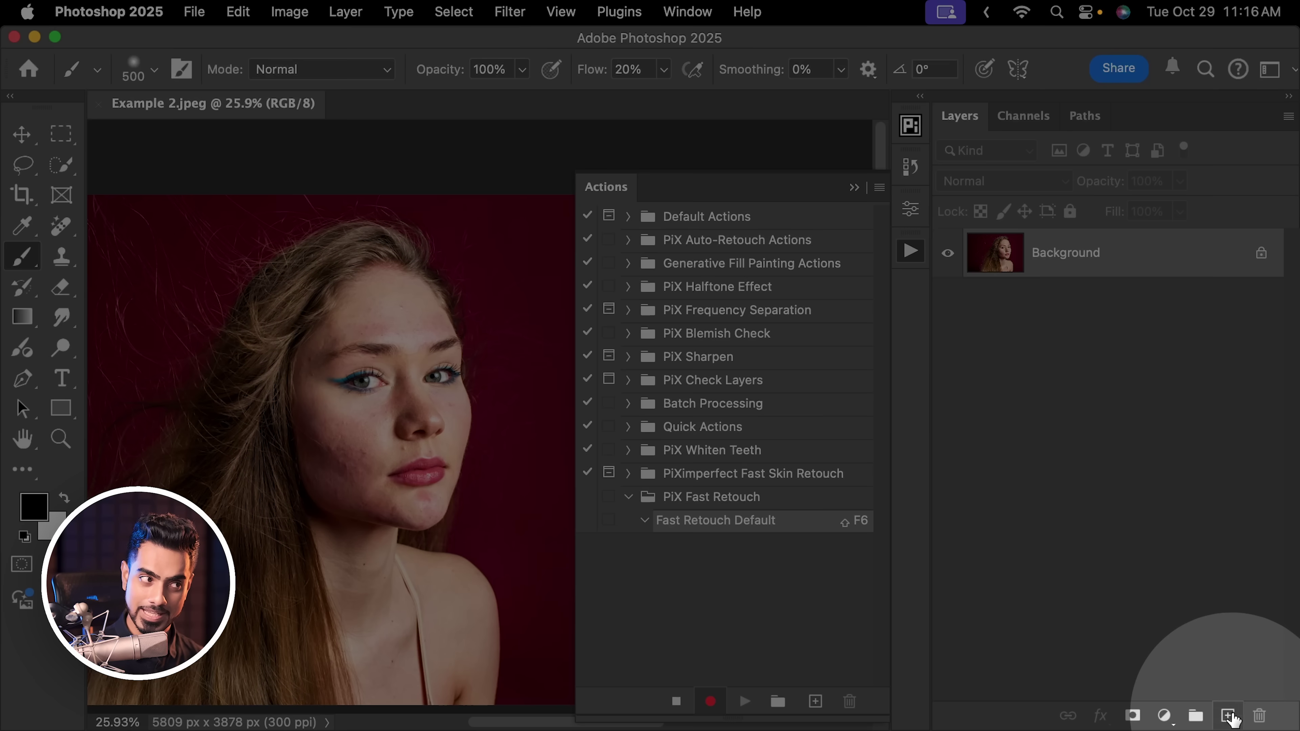
Stamp the visible image onto a new layer, duplicate it as hidden 'OG Texture', and reselect Layer 1
{"action": "left_click", "coordinate": [1228, 715]}
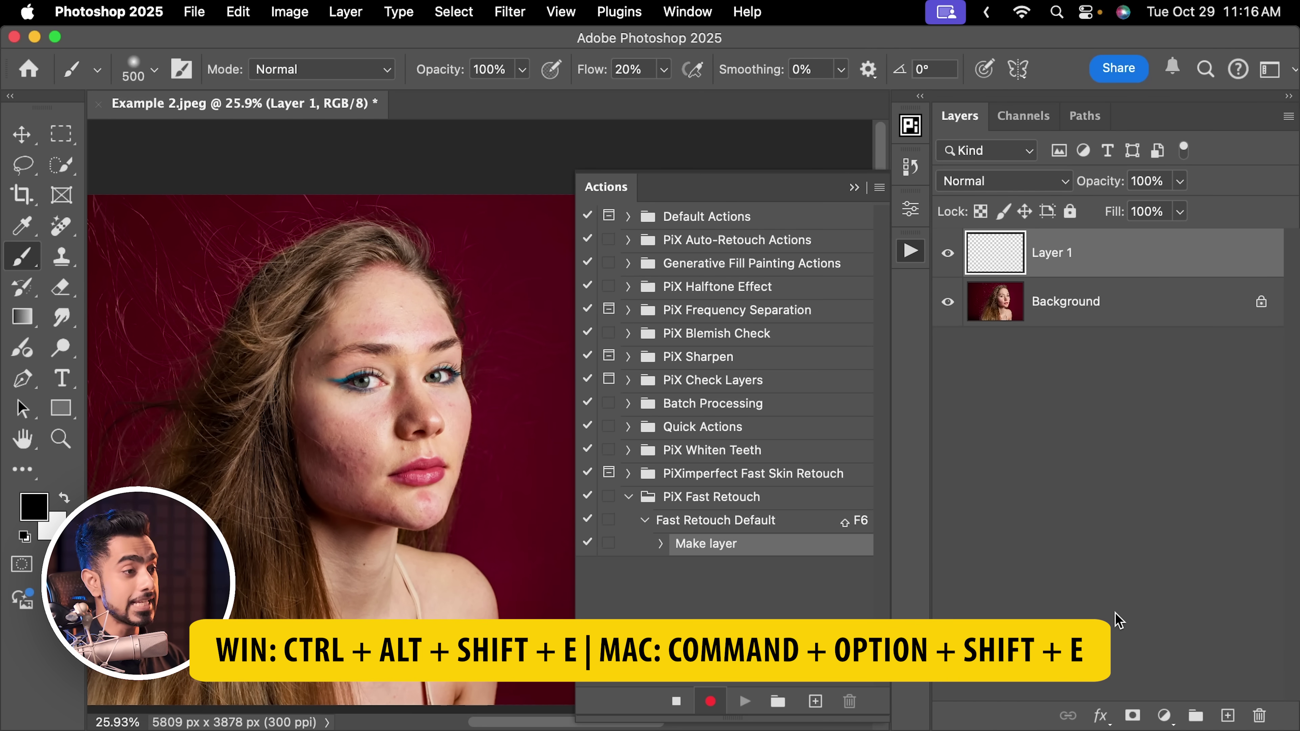
{"action": "key", "text": "super+alt+shift+e"}
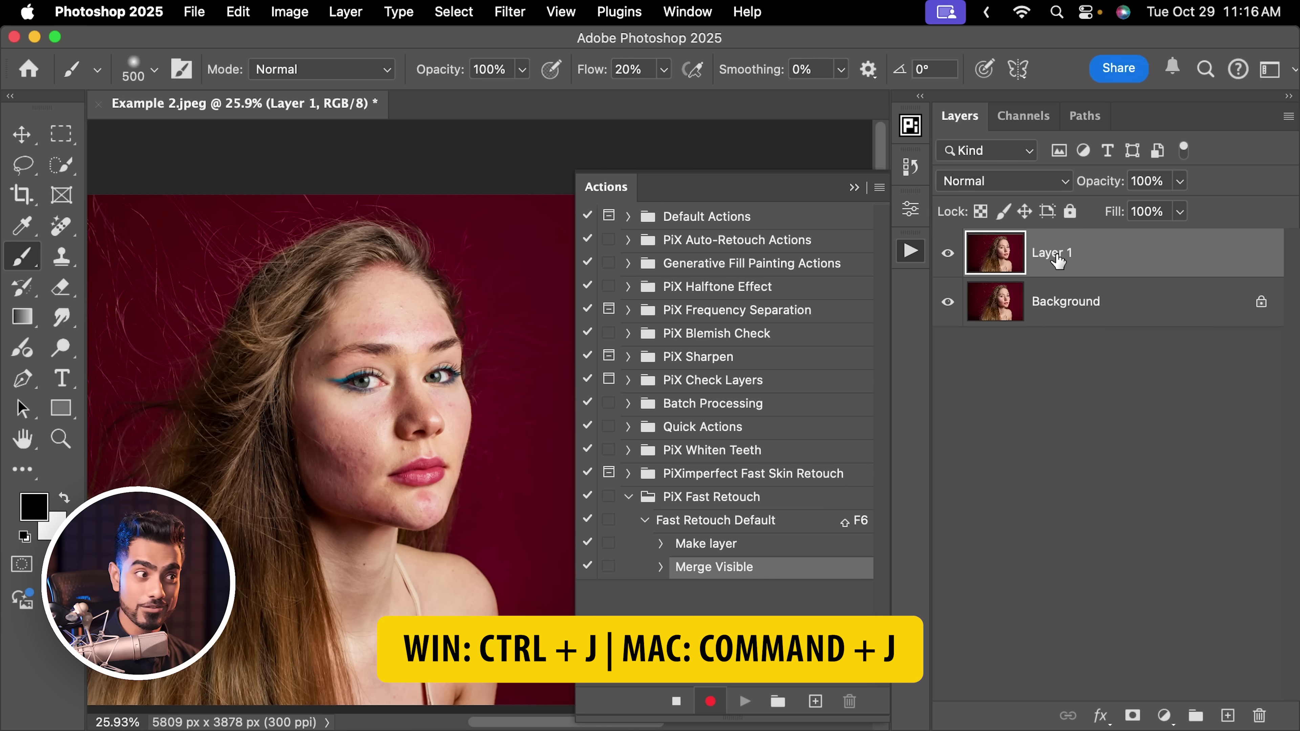
{"action": "key", "text": "super+j"}
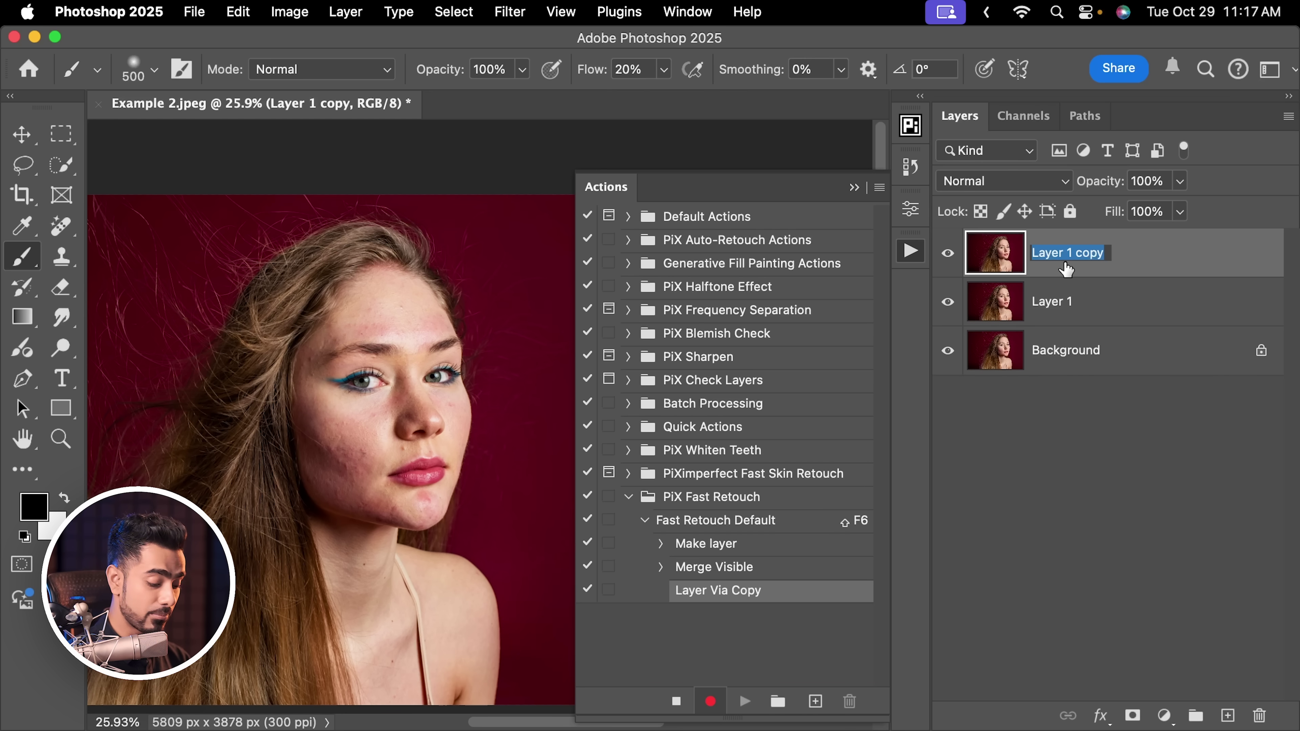
{"action": "type", "text": "OG Te"}
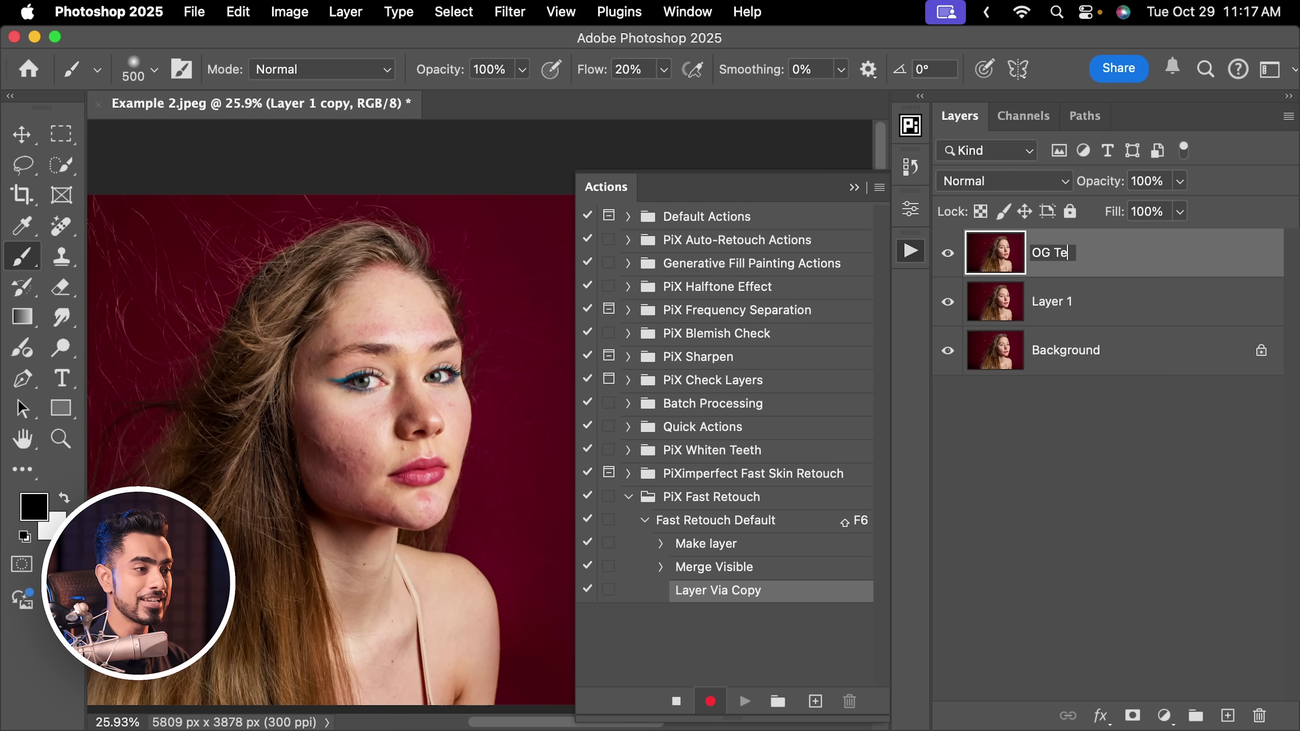
{"action": "type", "text": "xture"}
{"action": "key", "text": "Return"}
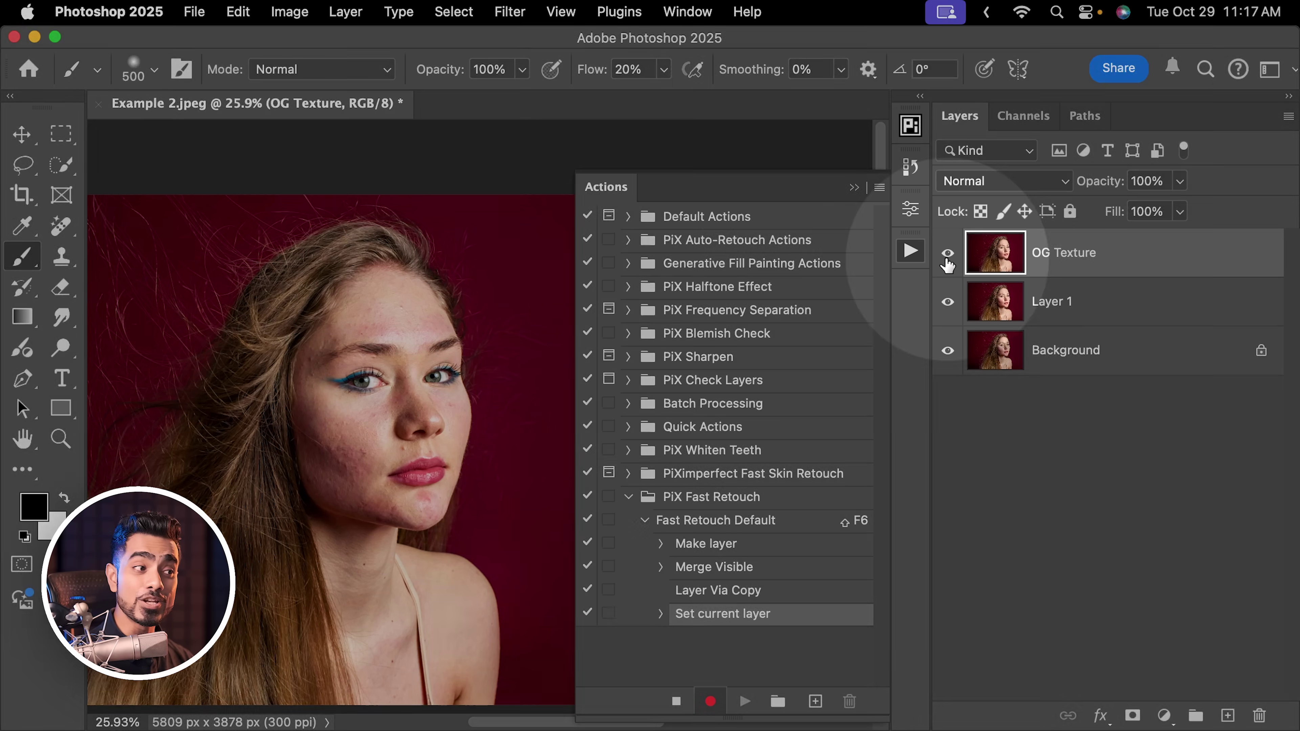
{"action": "left_click", "coordinate": [947, 253]}
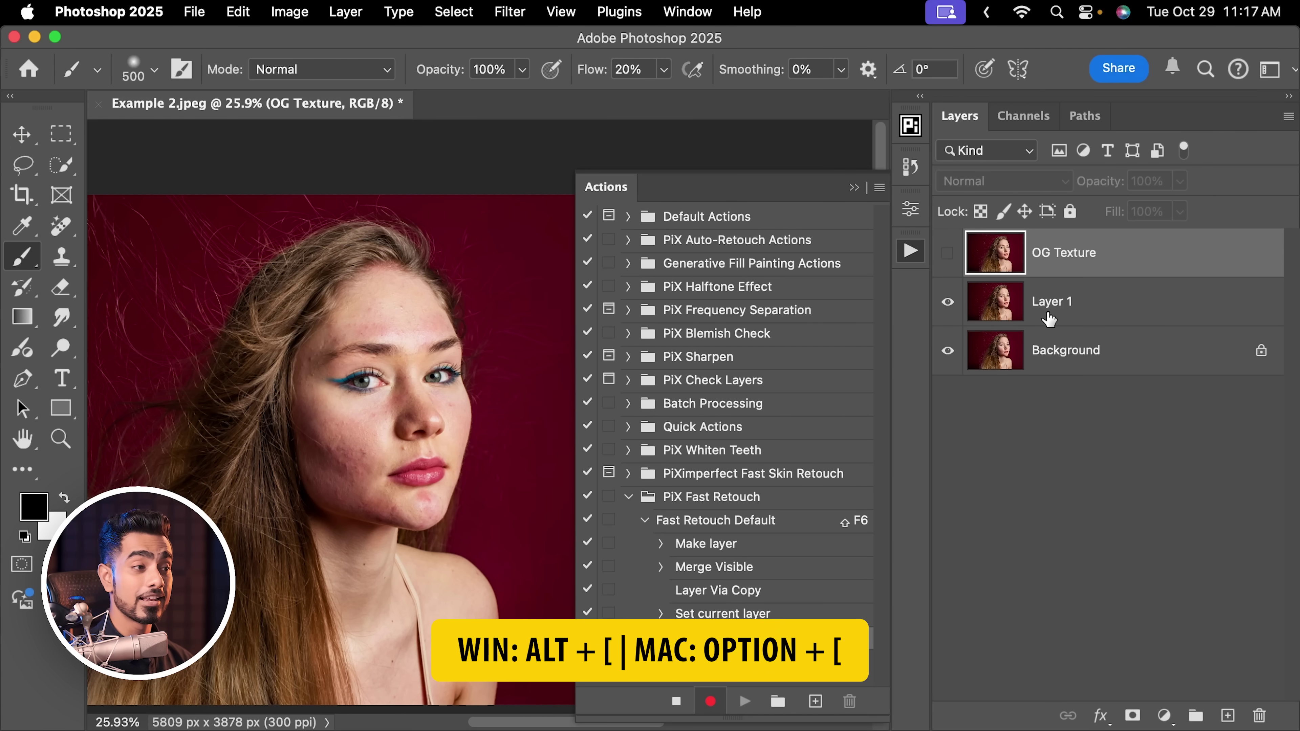
{"action": "key", "text": "alt+bracketleft"}
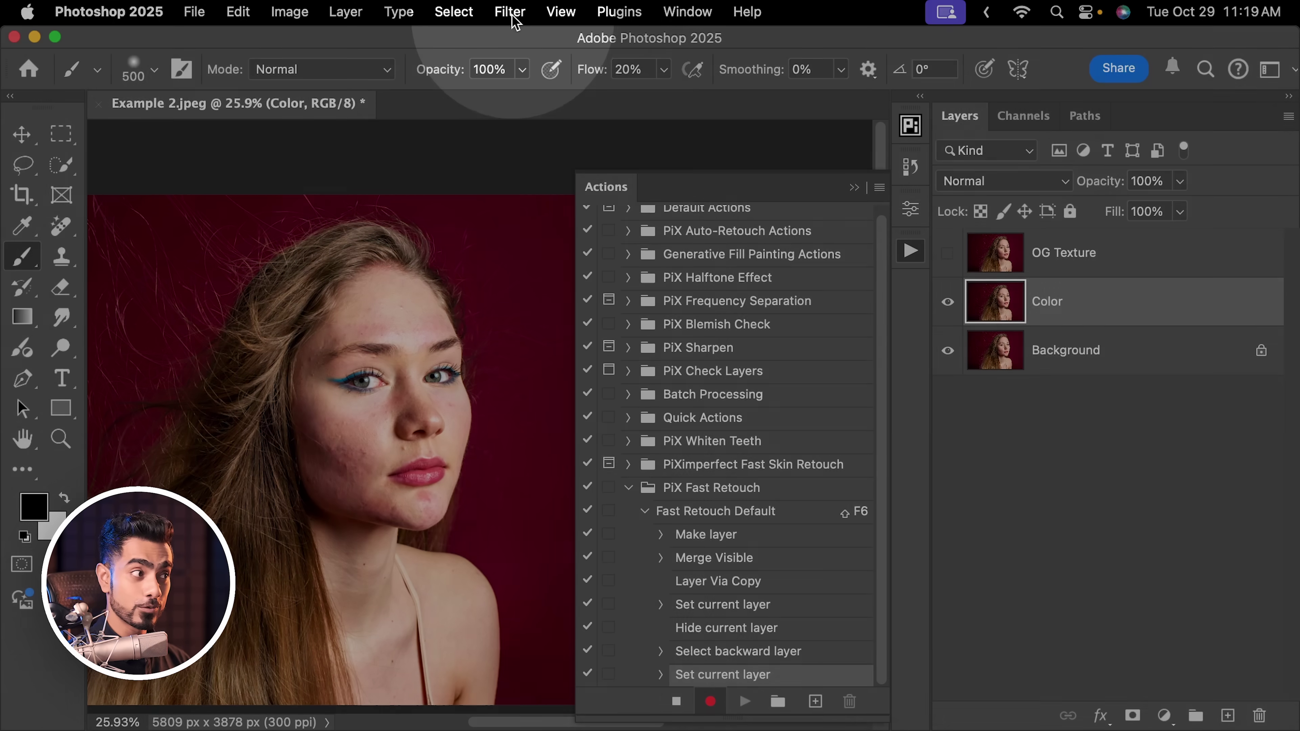
Convert the Color layer to a smart object and apply a Median filter at radius 120
{"action": "left_click", "coordinate": [510, 11]}
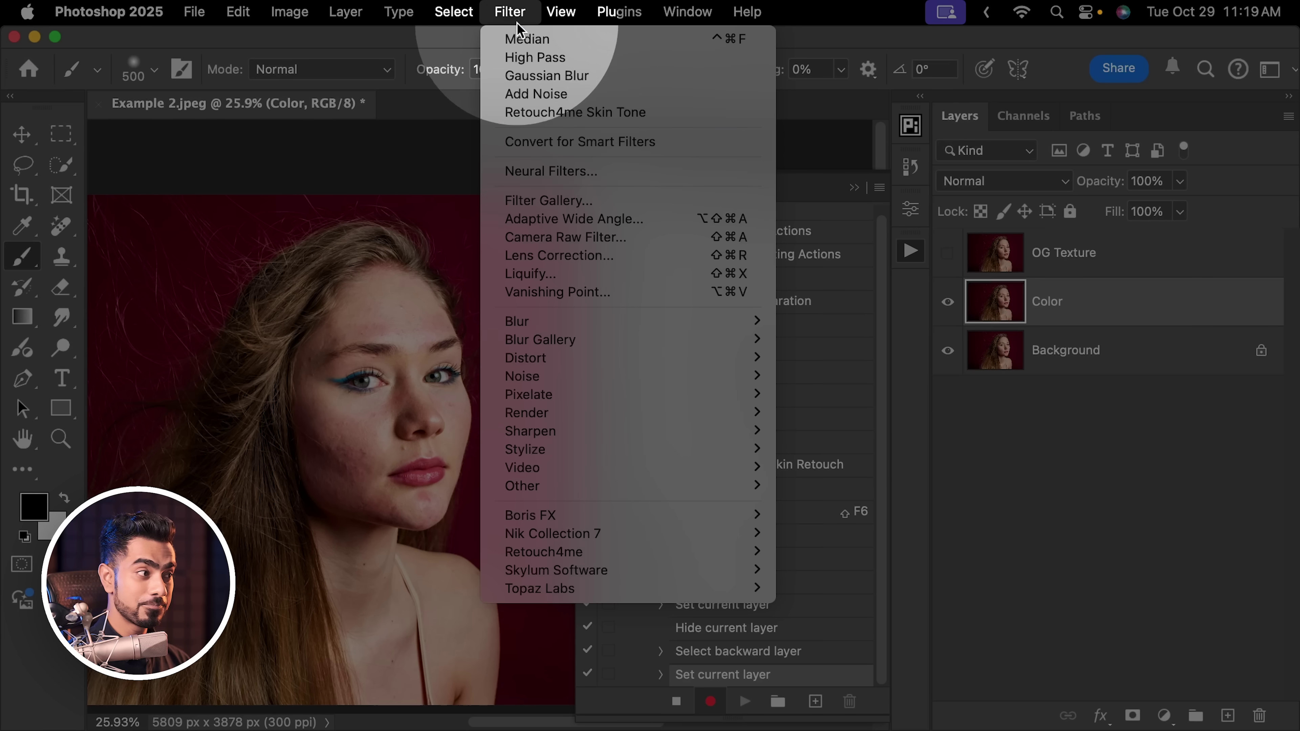
{"action": "left_click", "coordinate": [535, 136]}
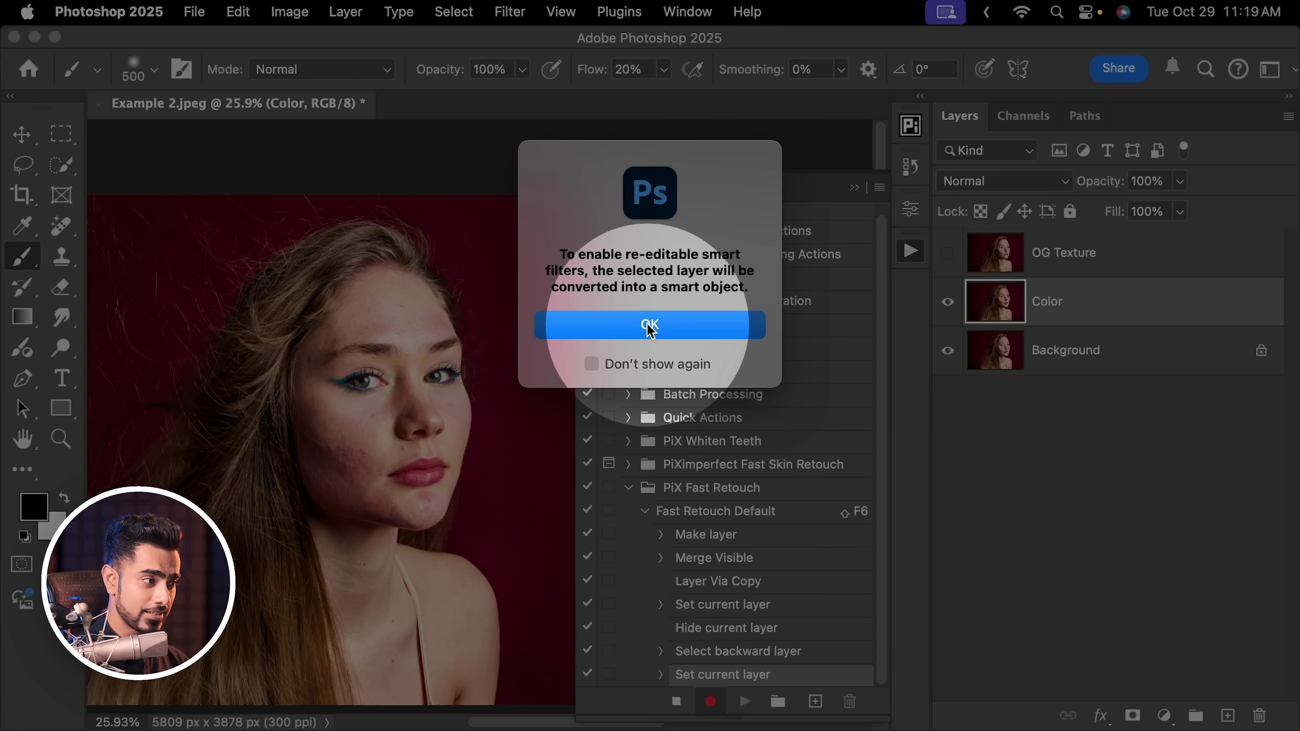
{"action": "left_click", "coordinate": [650, 324]}
{"action": "left_click", "coordinate": [511, 12]}
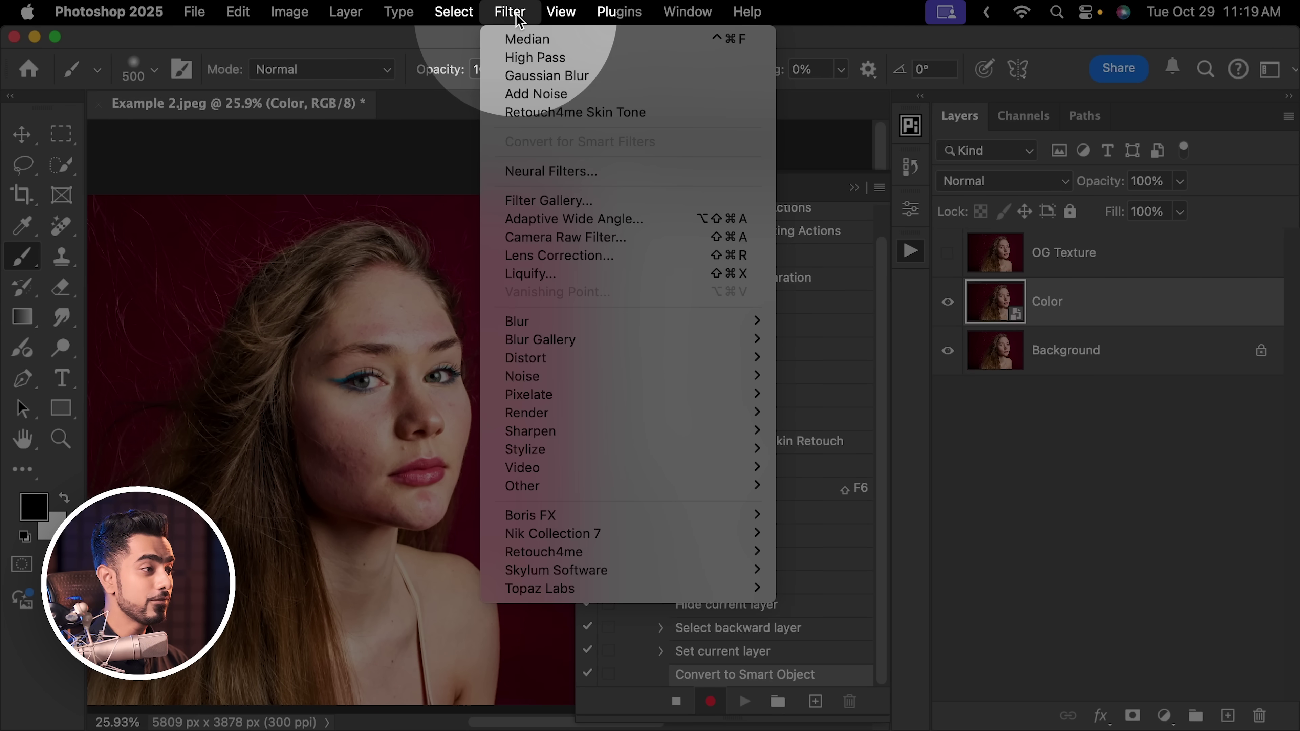
{"action": "mouse_move", "coordinate": [705, 371]}
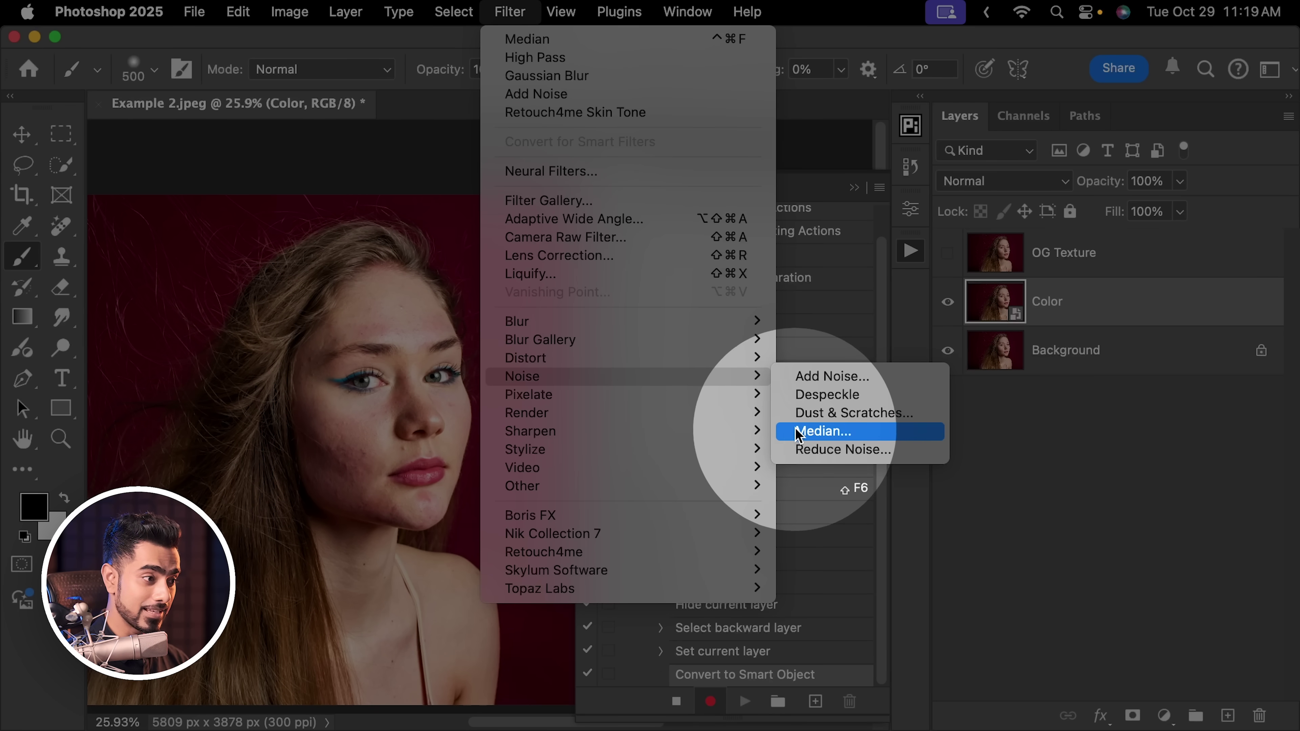
{"action": "left_click", "coordinate": [899, 428]}
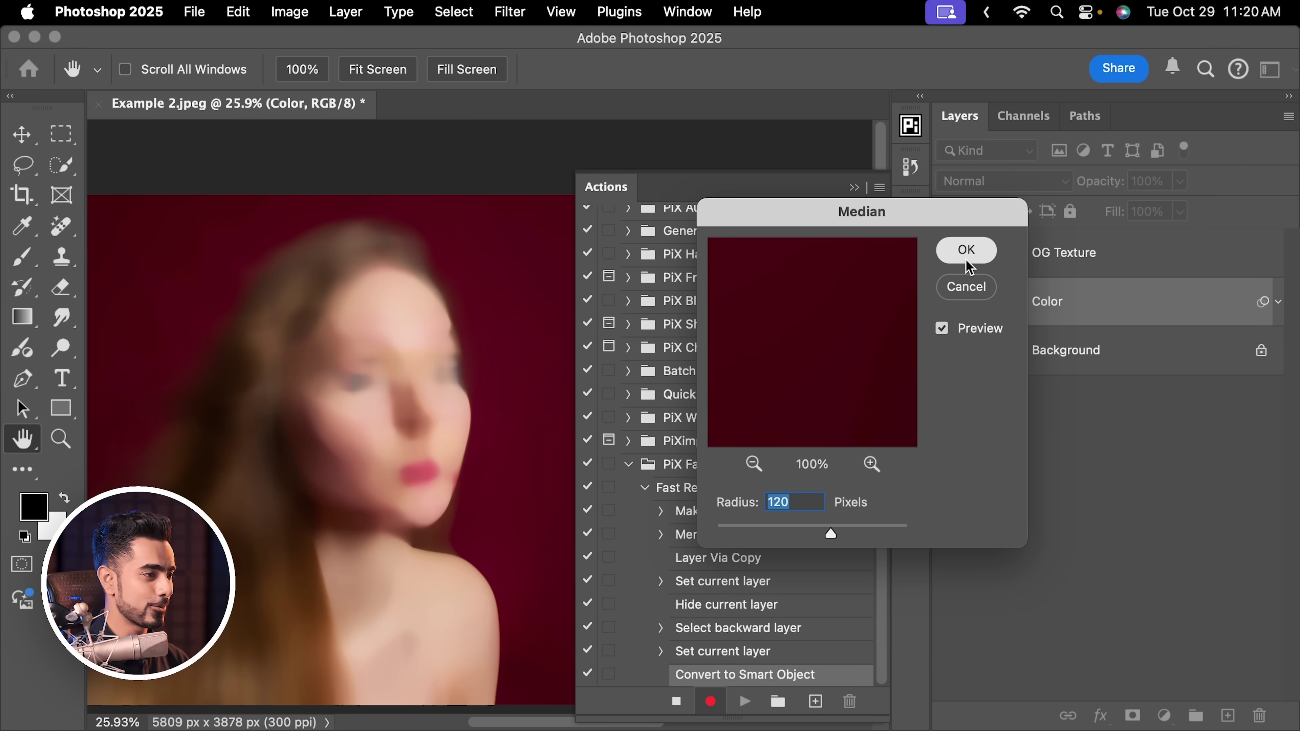
{"action": "left_click", "coordinate": [968, 260]}
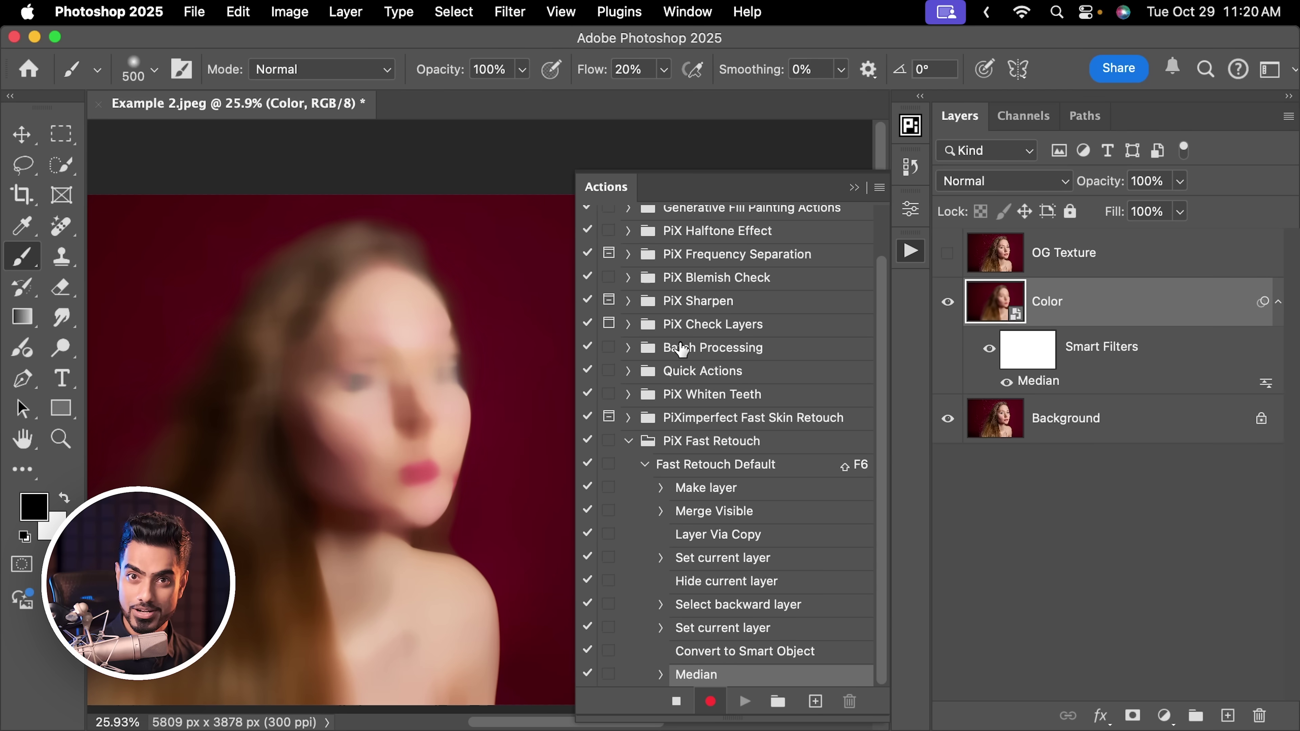
Create a new 'Texture' layer in Overlay mode filled with overlay-neutral gray
{"action": "key", "text": "super+shift+n"}
{"action": "type", "text": "Texture"}
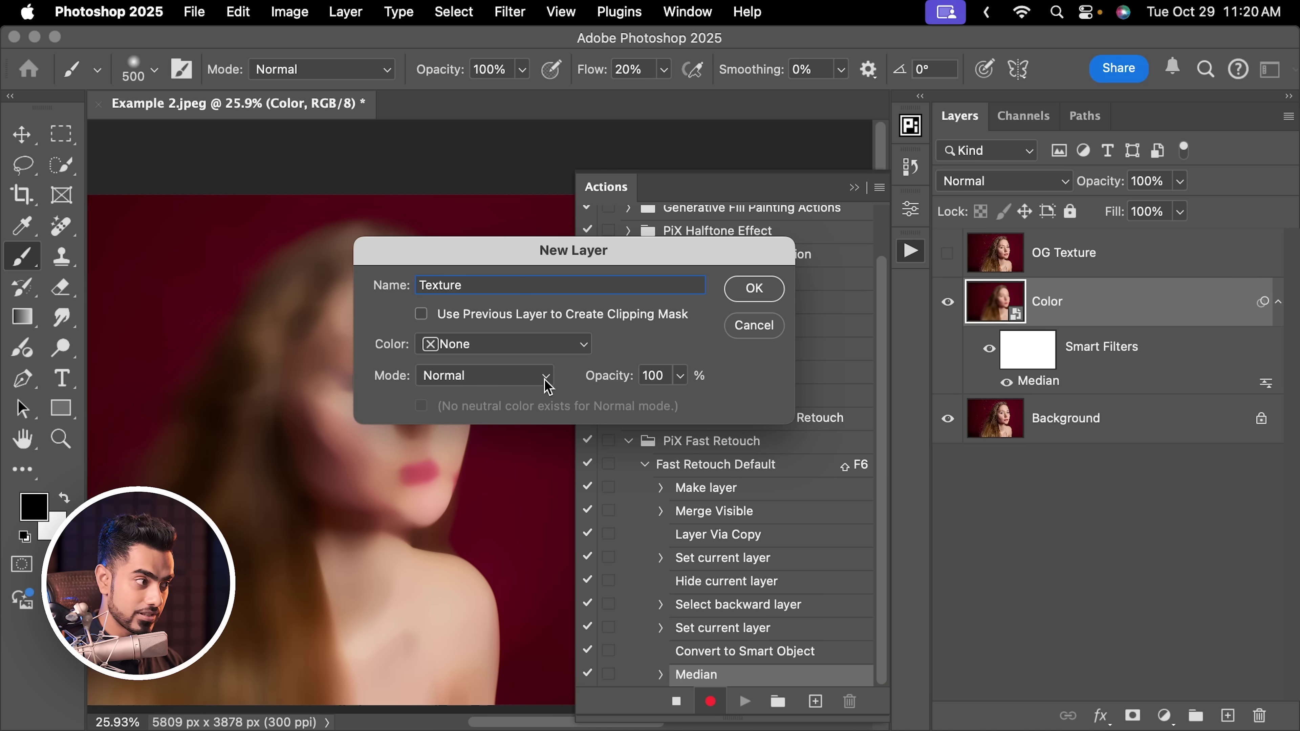
{"action": "left_click", "coordinate": [546, 379]}
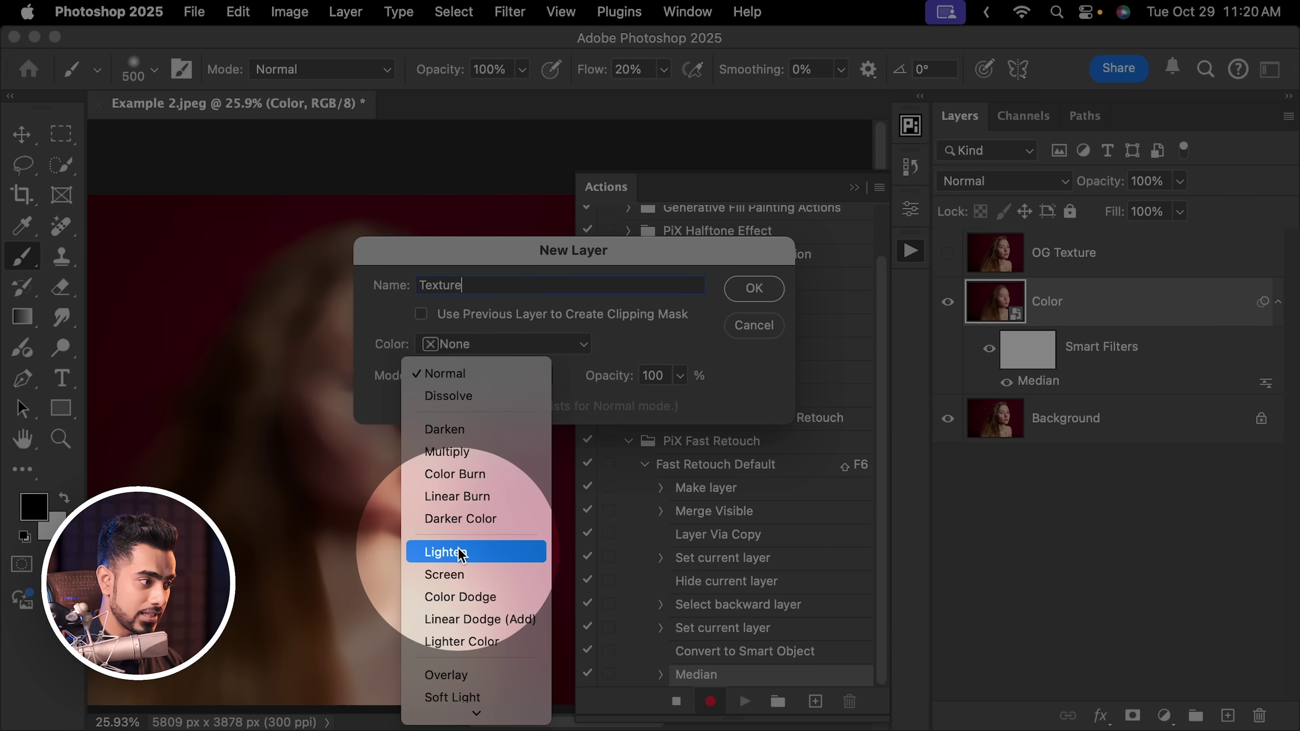
{"action": "left_click", "coordinate": [462, 676]}
{"action": "left_click", "coordinate": [421, 405]}
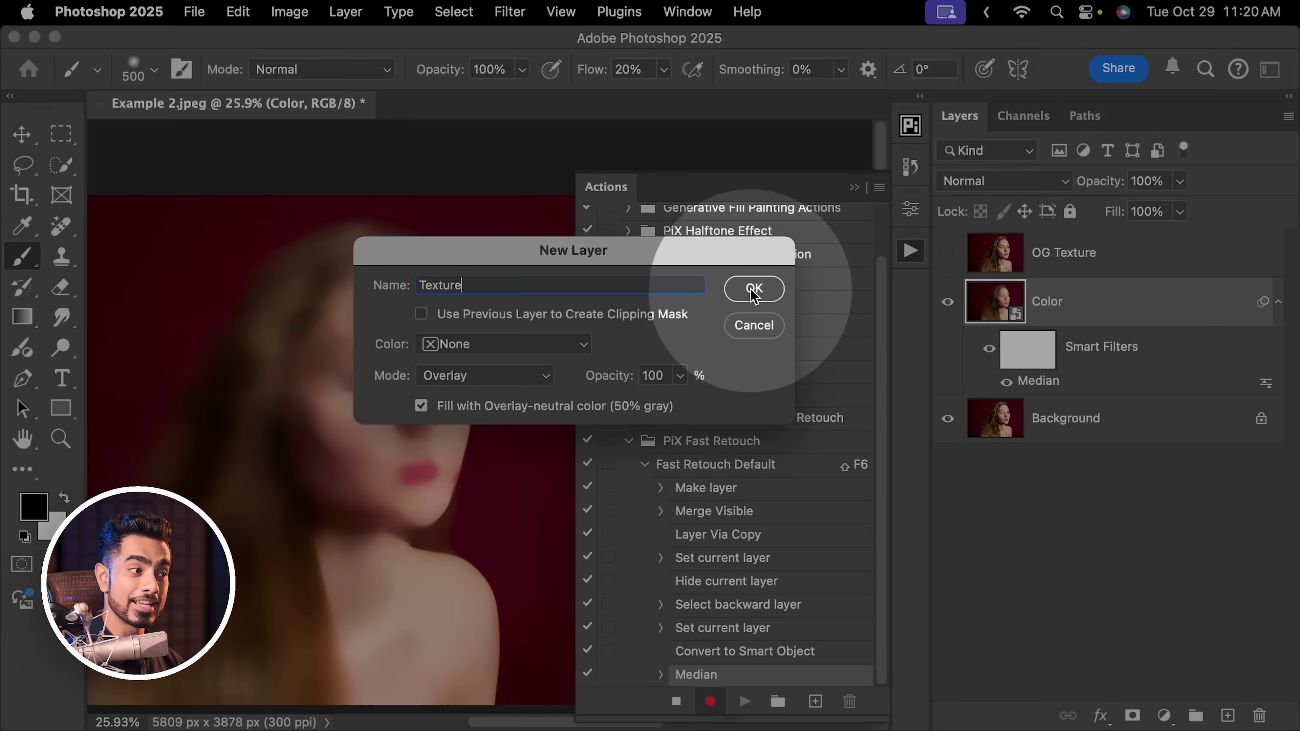
{"action": "left_click", "coordinate": [753, 291]}
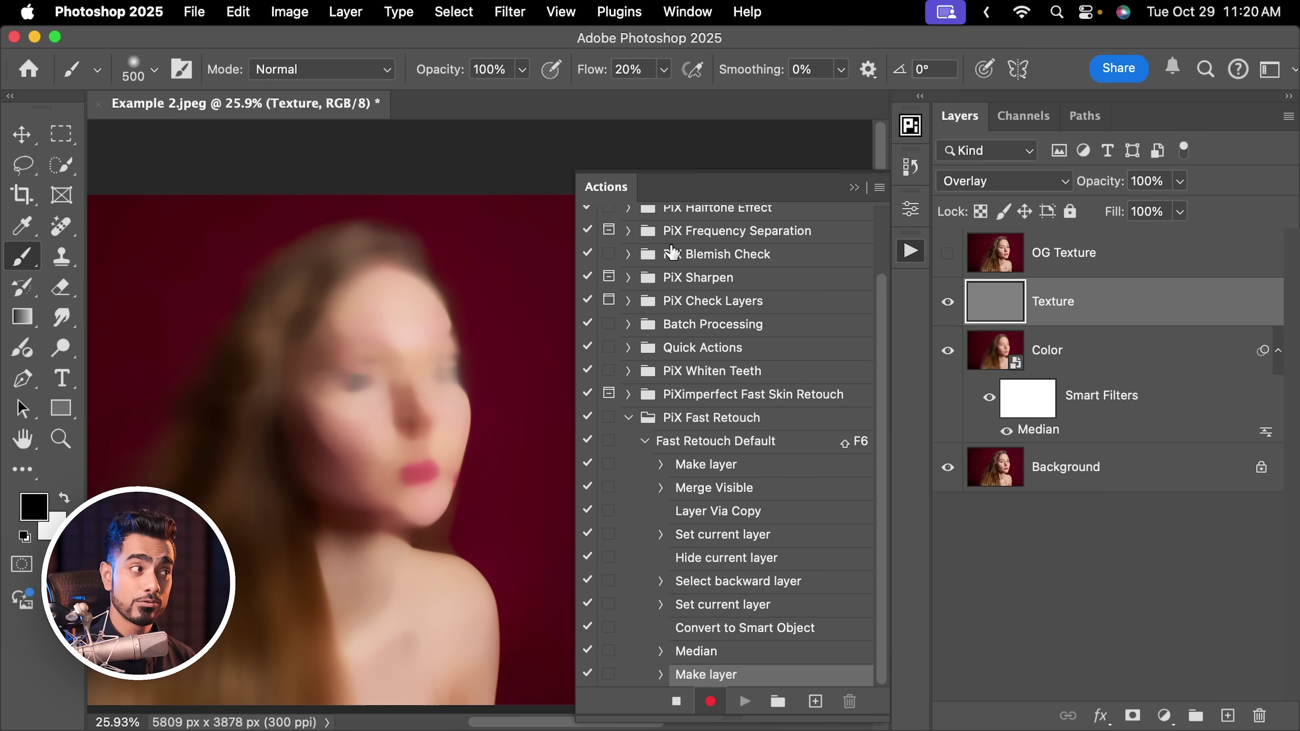
Convert Texture to a smart object and add 30% monochromatic noise
{"action": "left_click", "coordinate": [511, 12]}
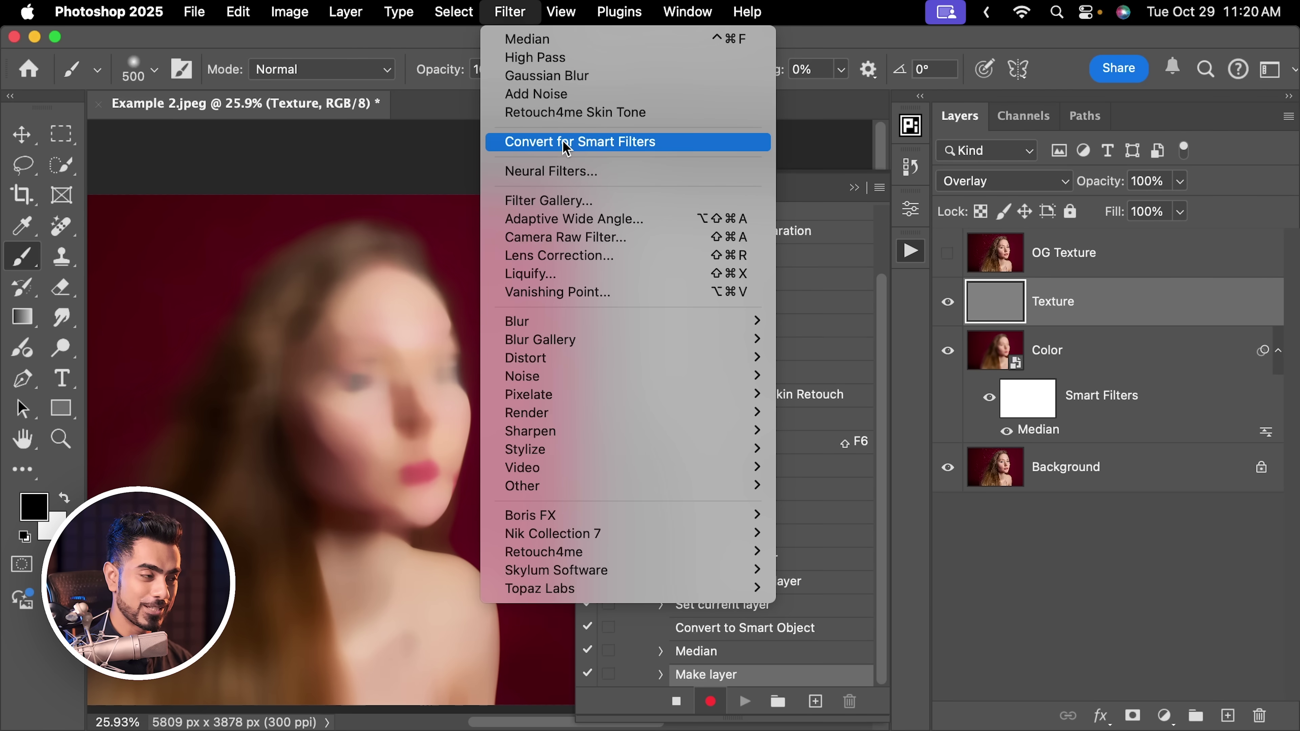
{"action": "left_click", "coordinate": [581, 139]}
{"action": "left_click", "coordinate": [651, 326]}
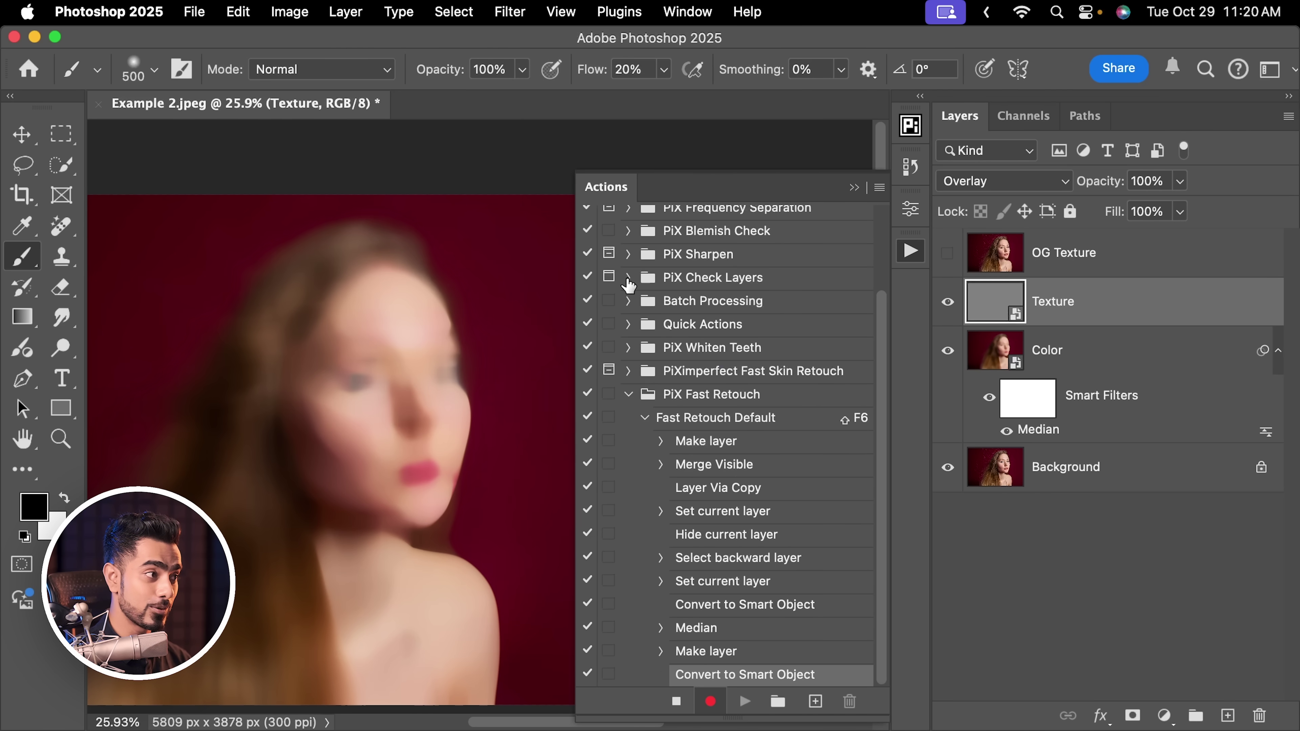
{"action": "left_click", "coordinate": [510, 12]}
{"action": "mouse_move", "coordinate": [607, 378]}
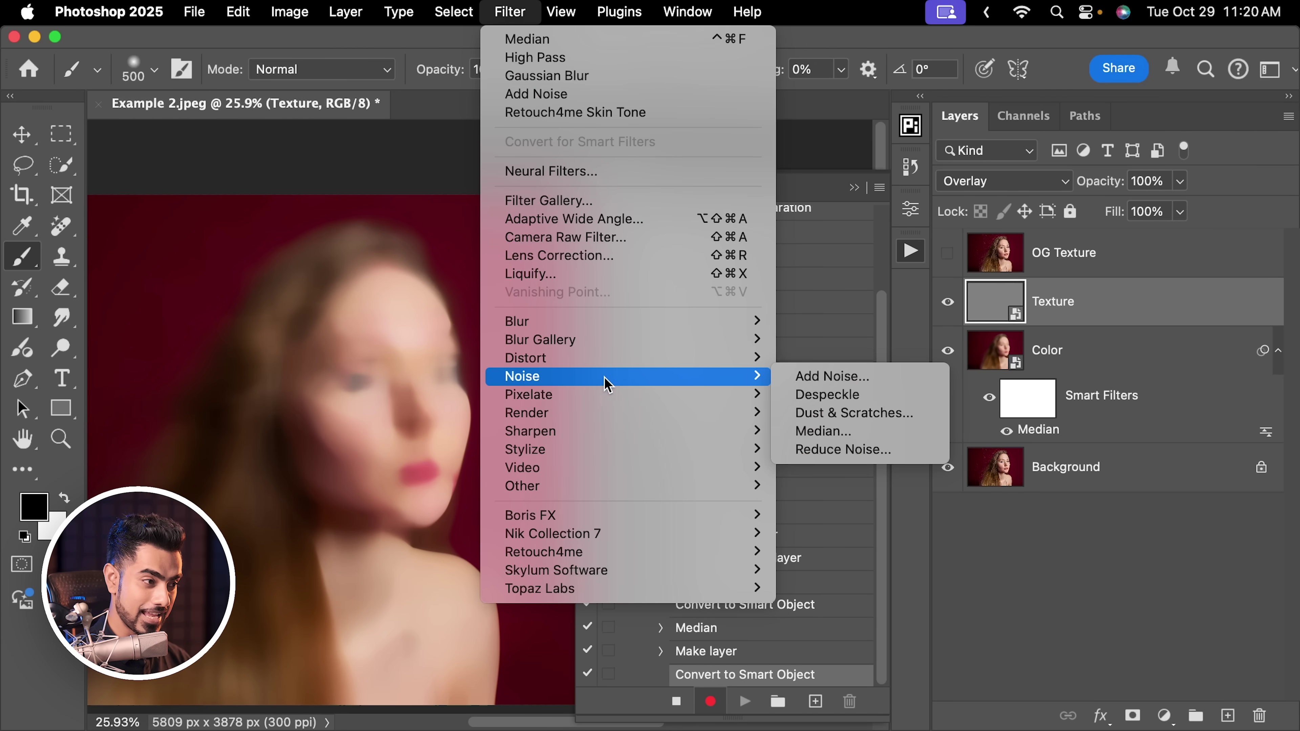
{"action": "left_click", "coordinate": [807, 378]}
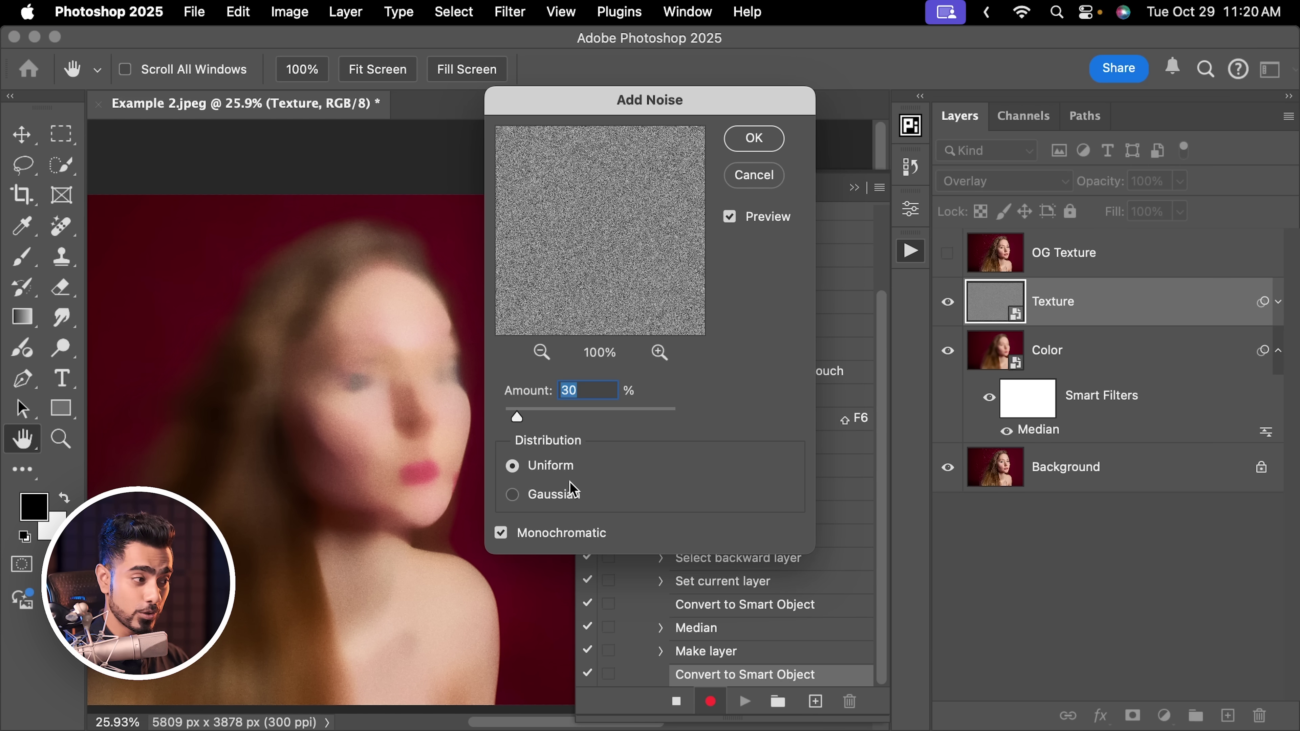
{"action": "left_click", "coordinate": [753, 139]}
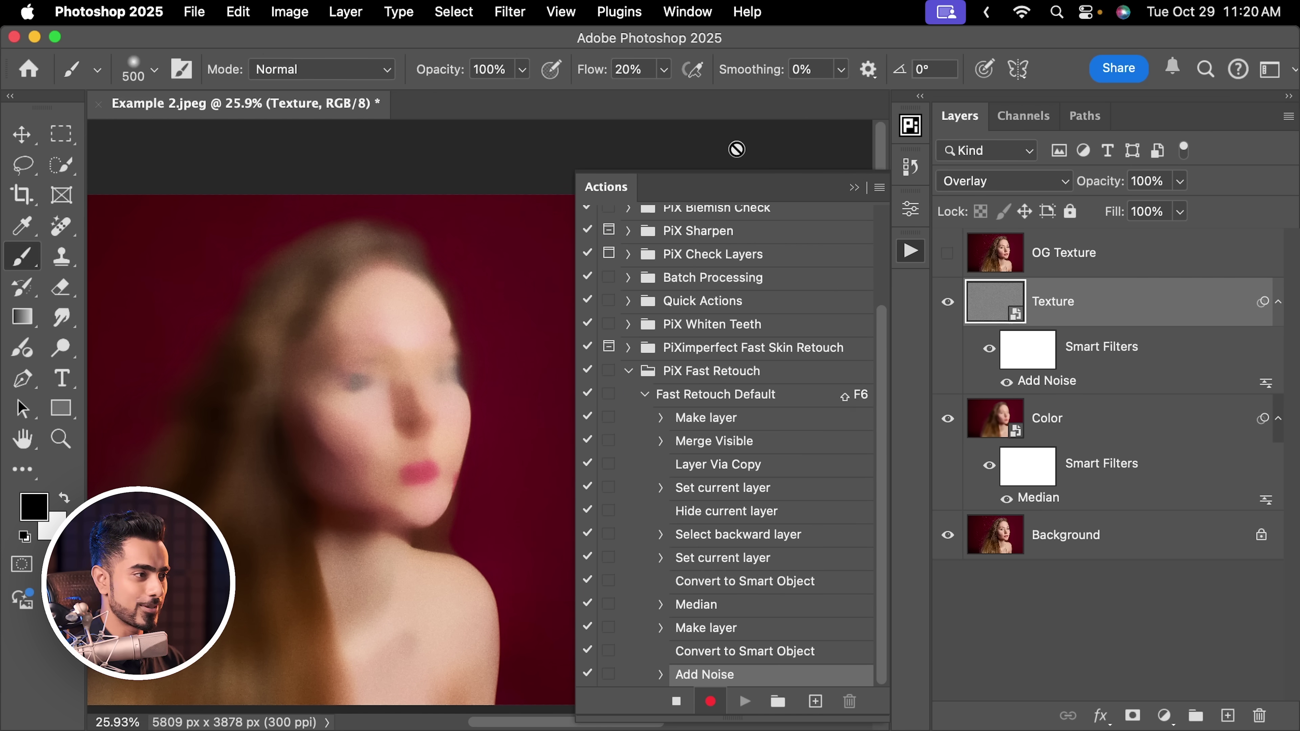
Apply a 1.8-pixel Gaussian Blur smart filter to the Texture layer
{"action": "left_click", "coordinate": [513, 15]}
{"action": "mouse_move", "coordinate": [615, 324]}
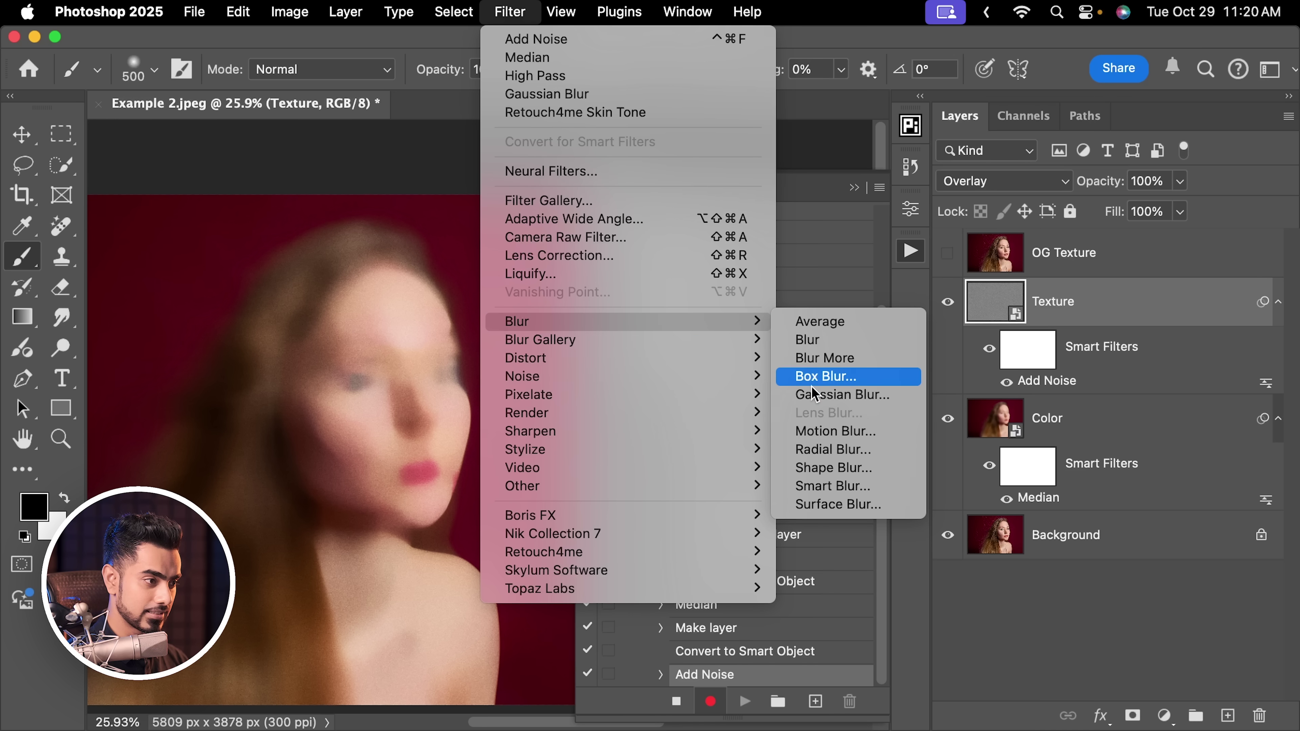
{"action": "left_click", "coordinate": [816, 404]}
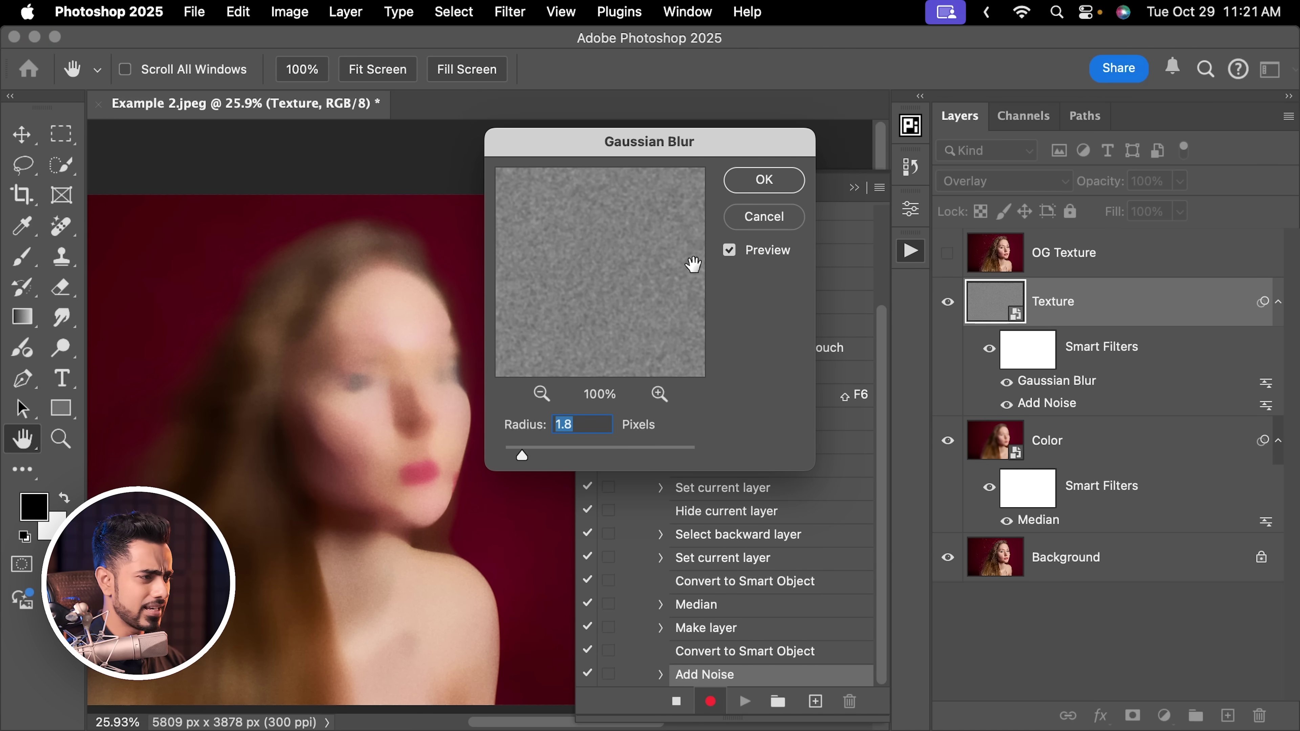
{"action": "left_click", "coordinate": [755, 181]}
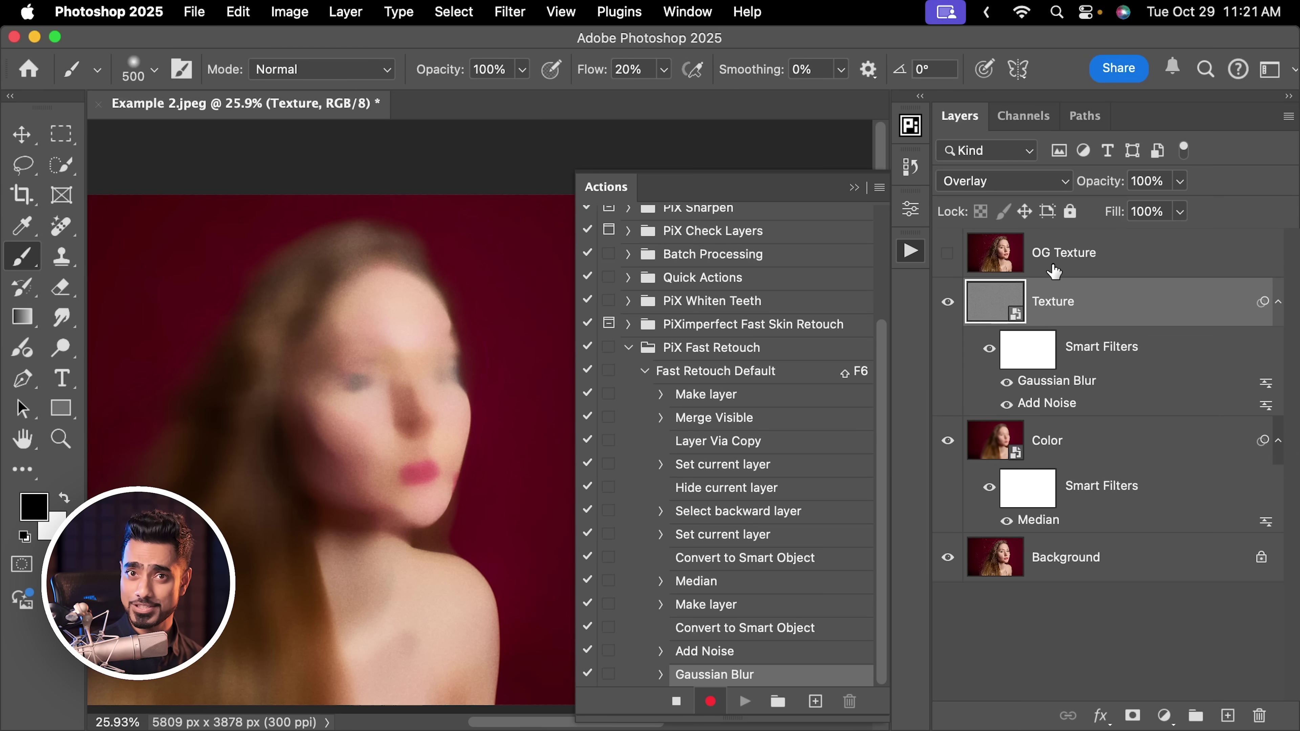
Show OG Texture, convert it to a smart object, and apply a 1.8-pixel High Pass
{"action": "left_click", "coordinate": [1065, 271]}
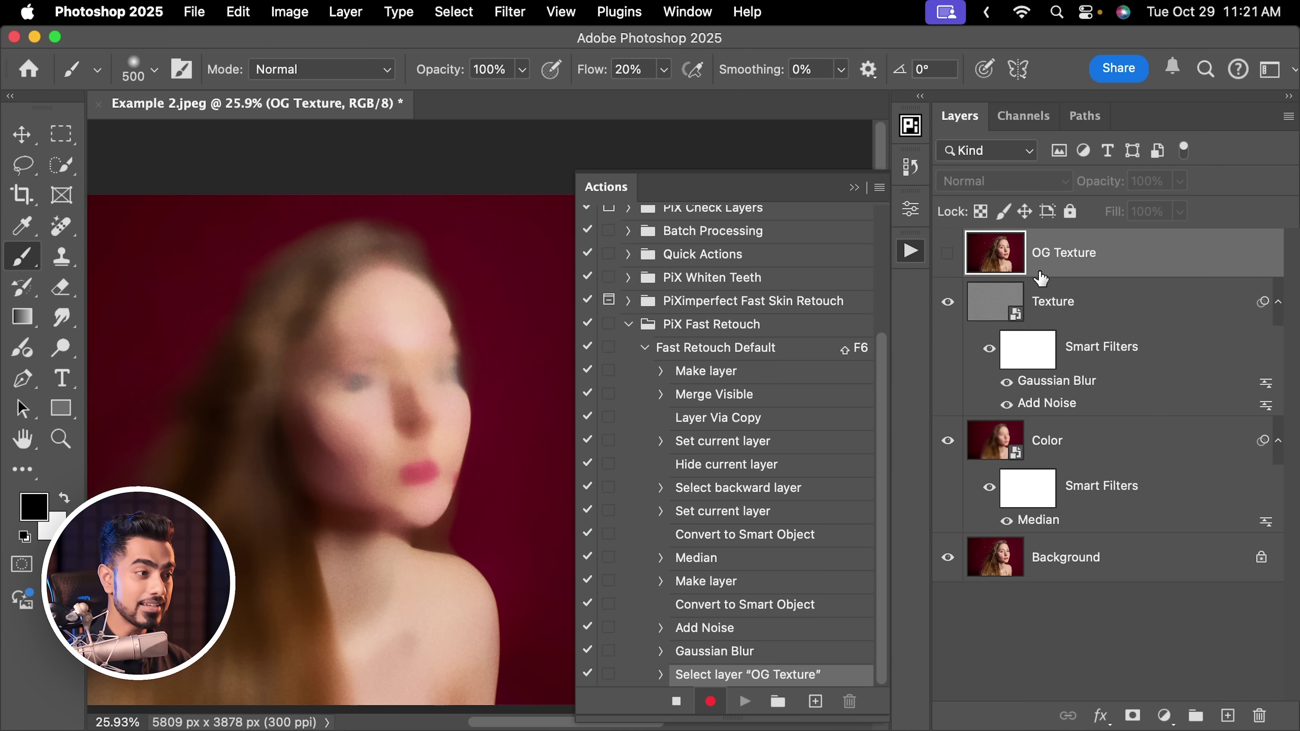
{"action": "left_click", "coordinate": [948, 253]}
{"action": "left_click", "coordinate": [527, 15]}
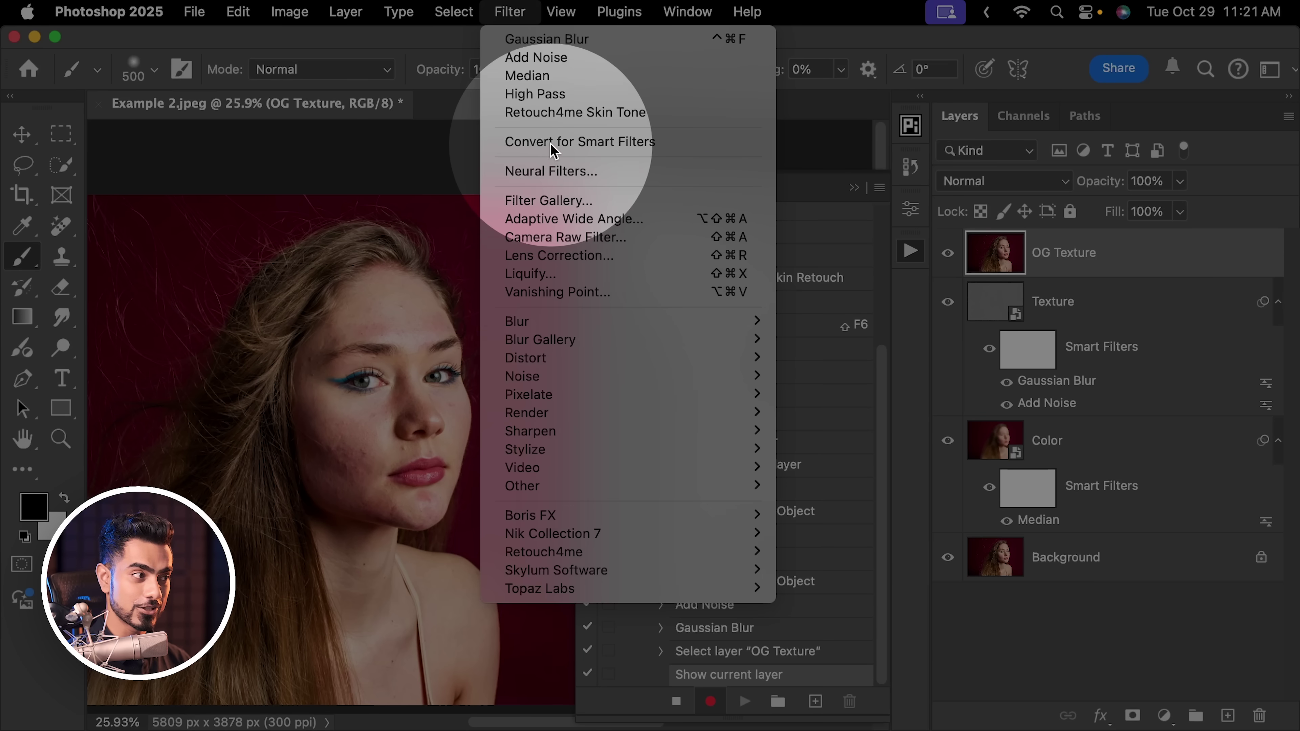
{"action": "left_click", "coordinate": [551, 143]}
{"action": "left_click", "coordinate": [632, 325]}
{"action": "left_click", "coordinate": [517, 15]}
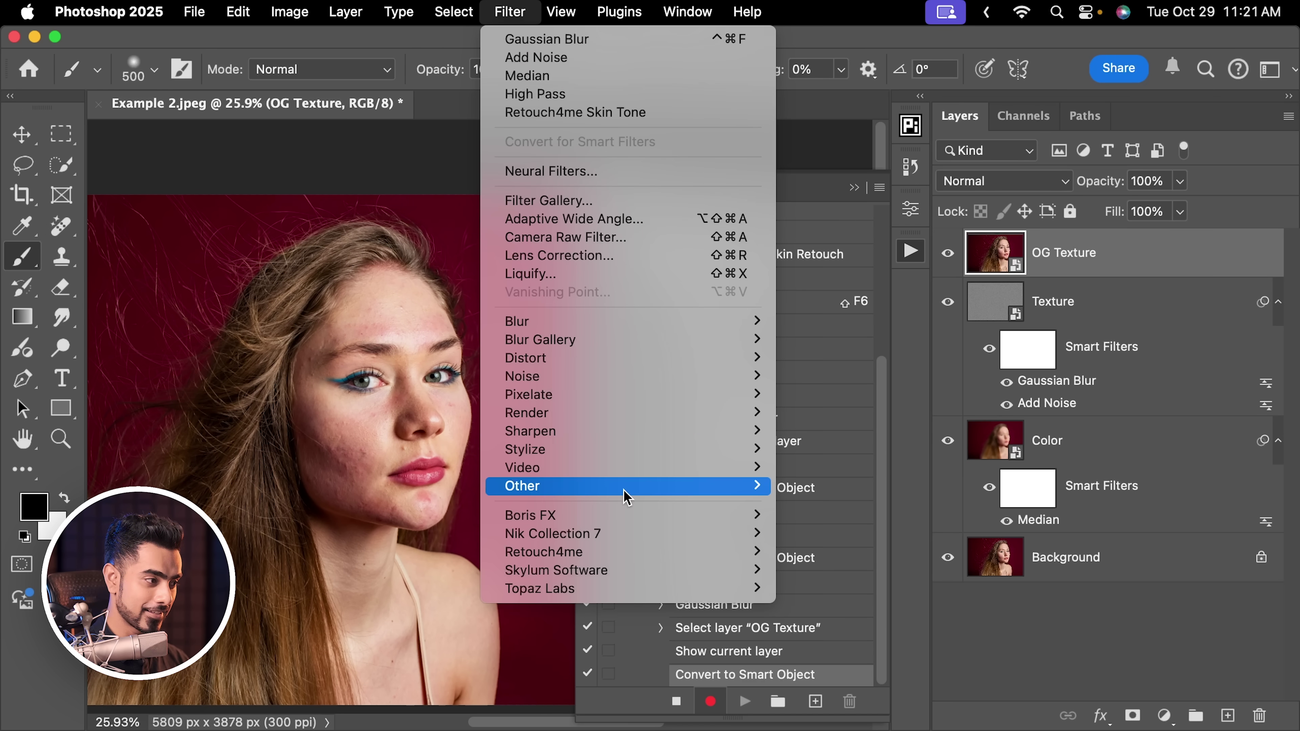
{"action": "mouse_move", "coordinate": [635, 492]}
{"action": "left_click", "coordinate": [818, 506]}
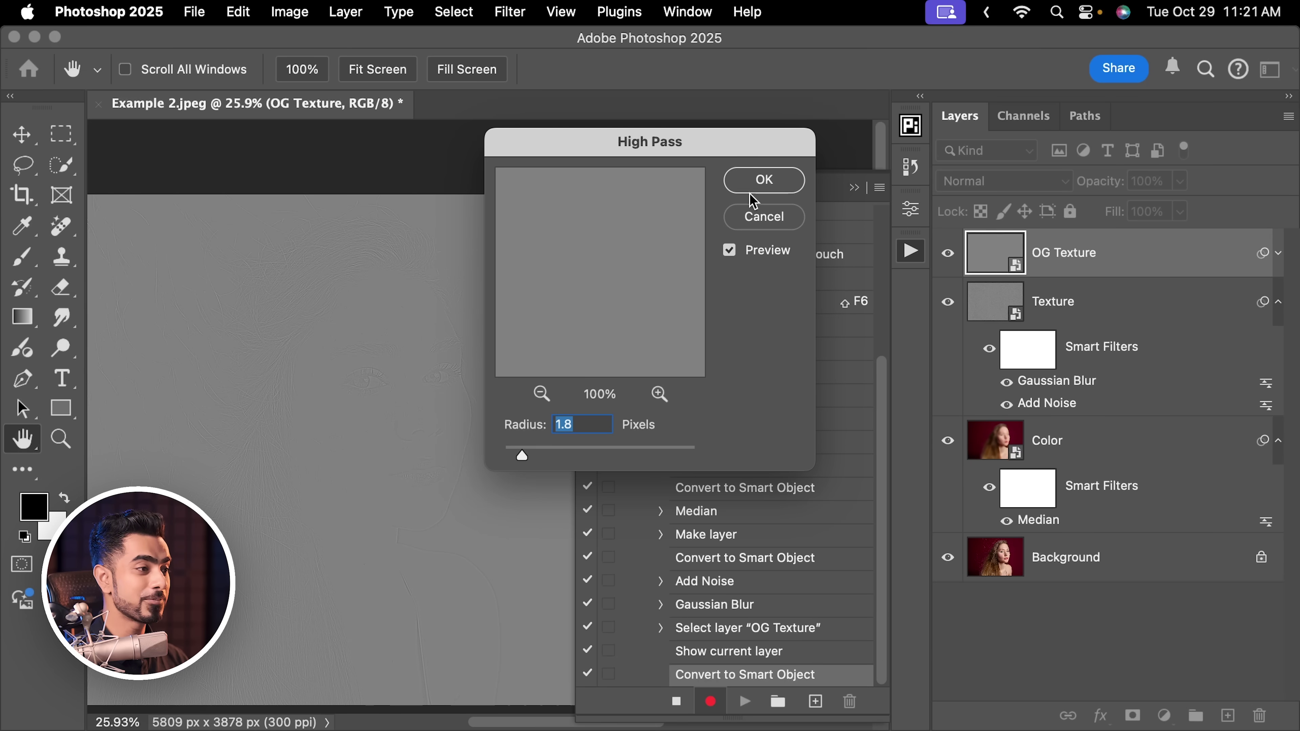
{"action": "left_click", "coordinate": [761, 180]}
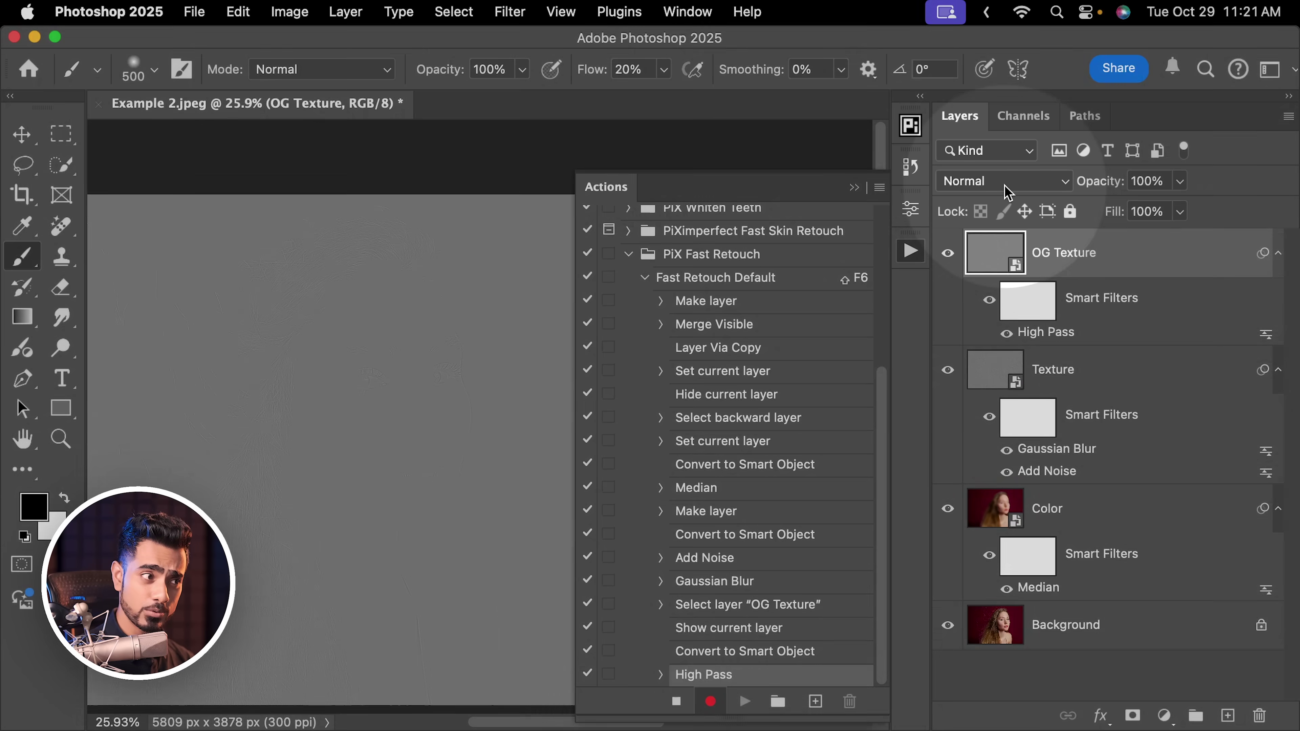
Set OG Texture to Linear Light and group it with the Texture and Color layers
{"action": "left_click", "coordinate": [1011, 185]}
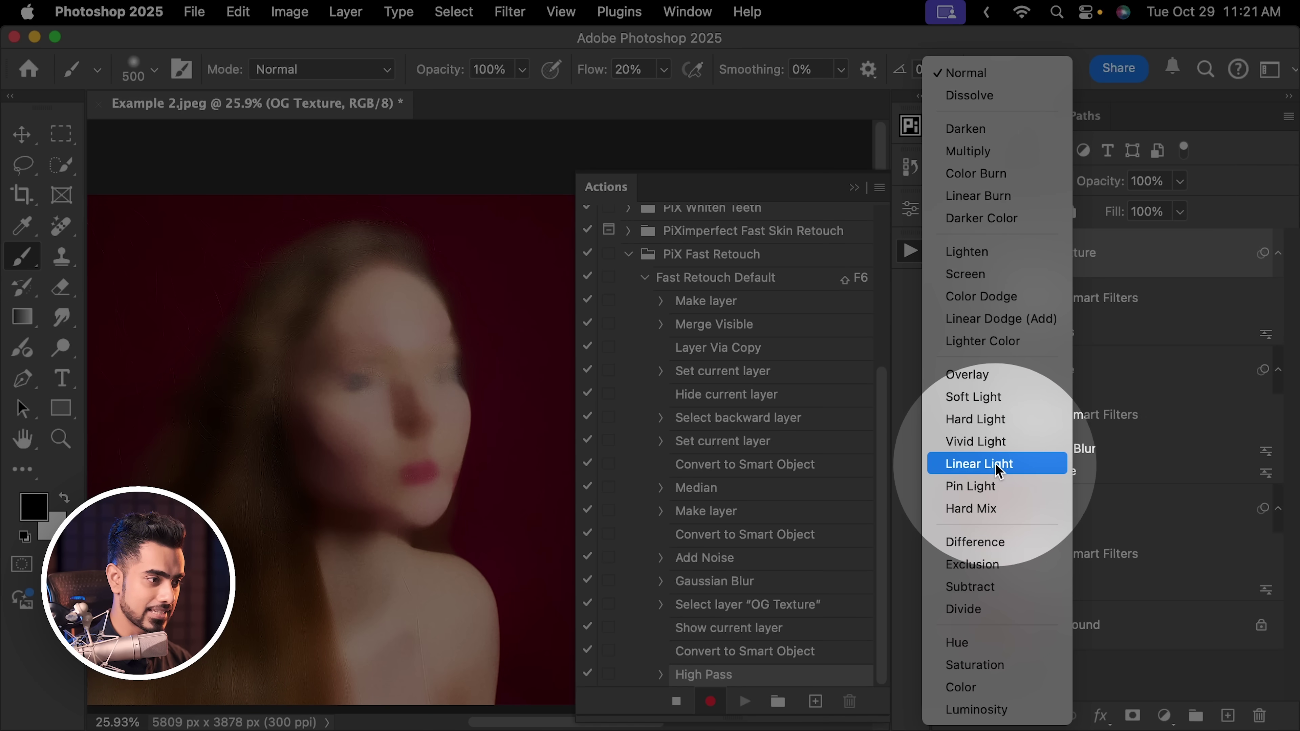
{"action": "left_click", "coordinate": [993, 464]}
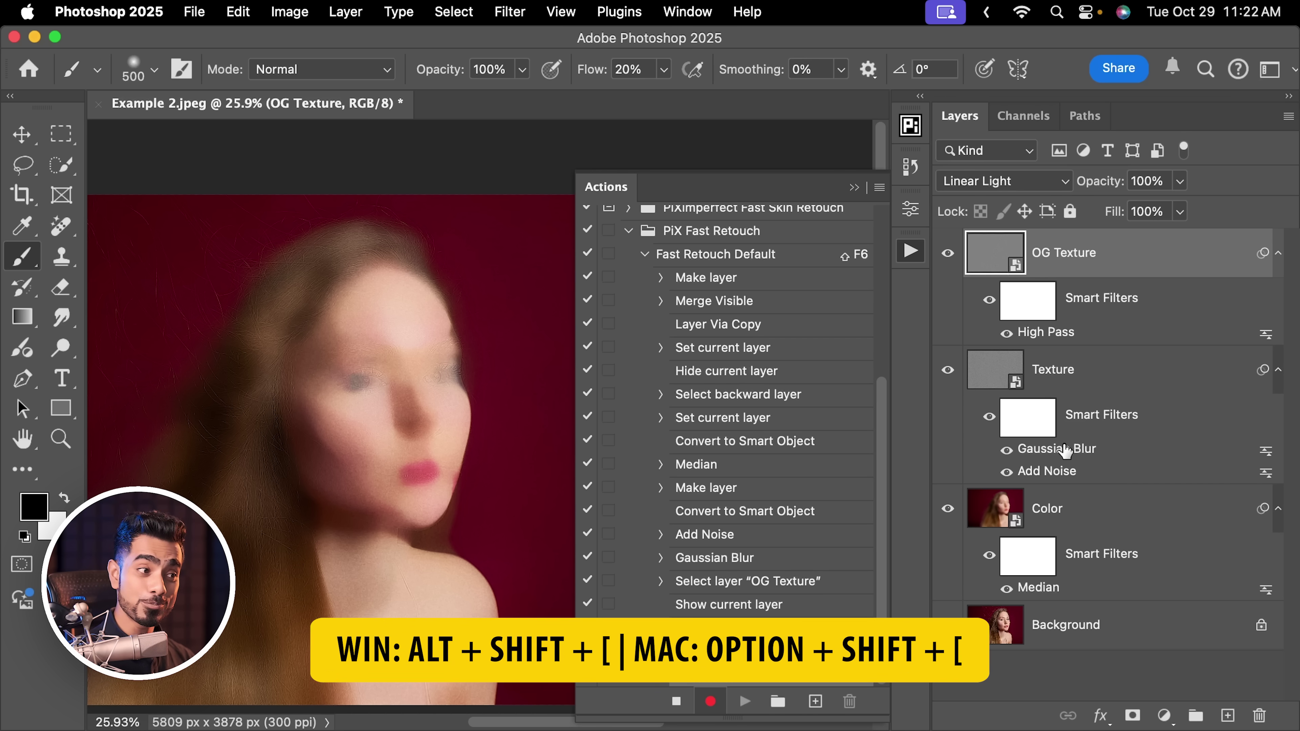
{"action": "key", "text": "alt+shift+bracketleft"}
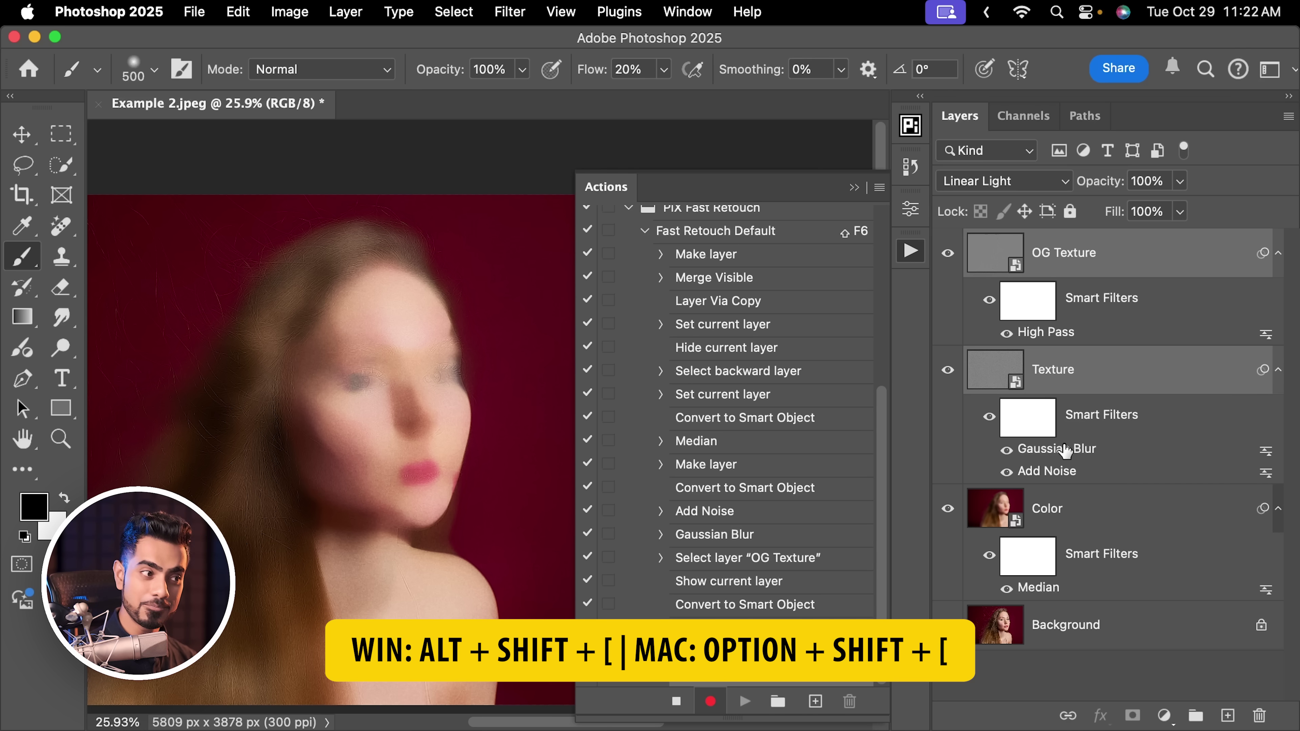
{"action": "key", "text": "alt+shift+bracketleft"}
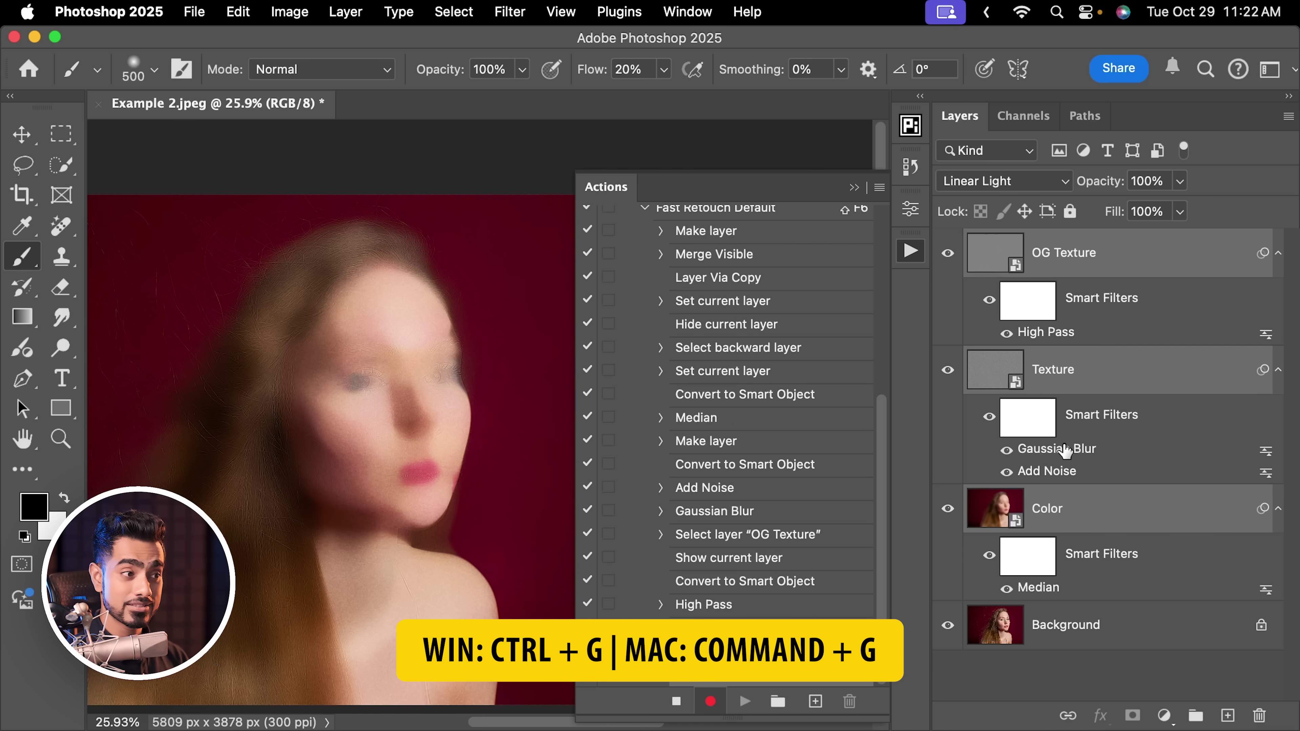
{"action": "key", "text": "super+g"}
{"action": "double_click", "coordinate": [1030, 240]}
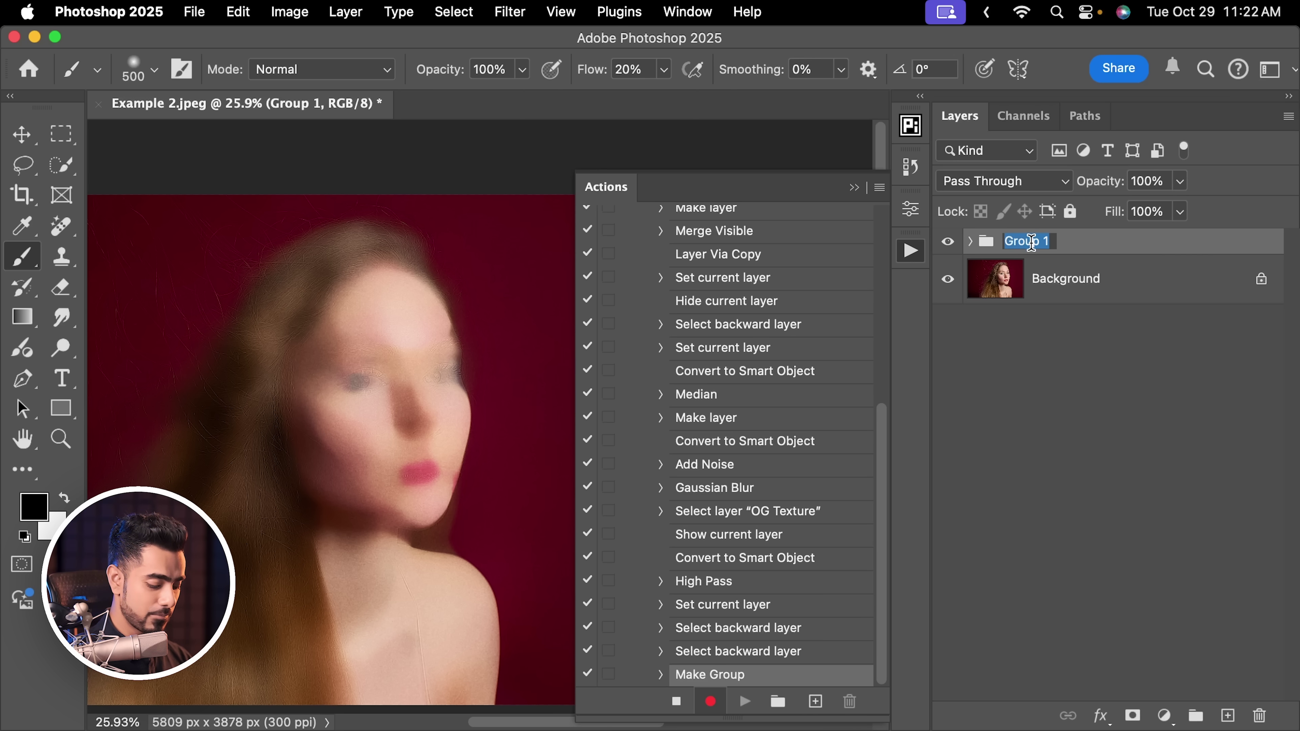
Name the group 'PiX Skin Retouch' and split its Underlying Layer Blend If sliders to 0/60 and 180/255
{"action": "type", "text": "PiX Skin Retouch"}
{"action": "key", "text": "Return"}
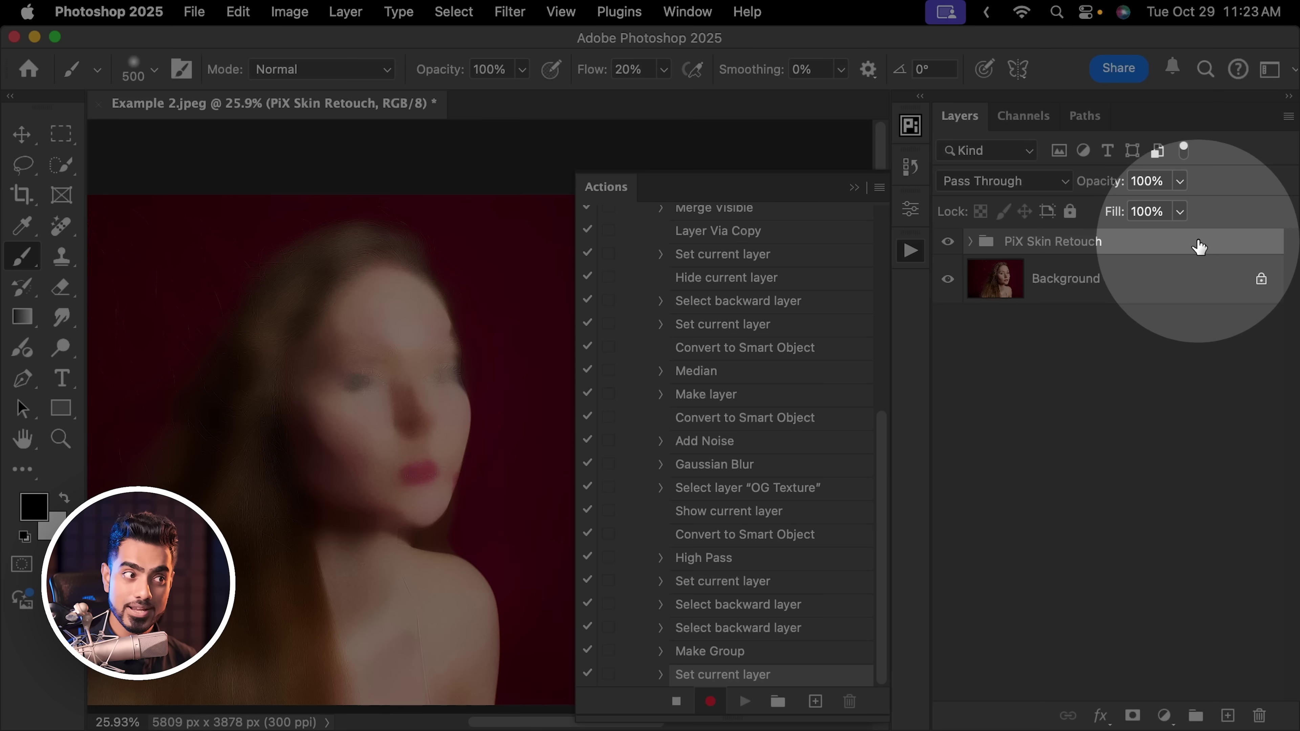
{"action": "double_click", "coordinate": [1229, 242]}
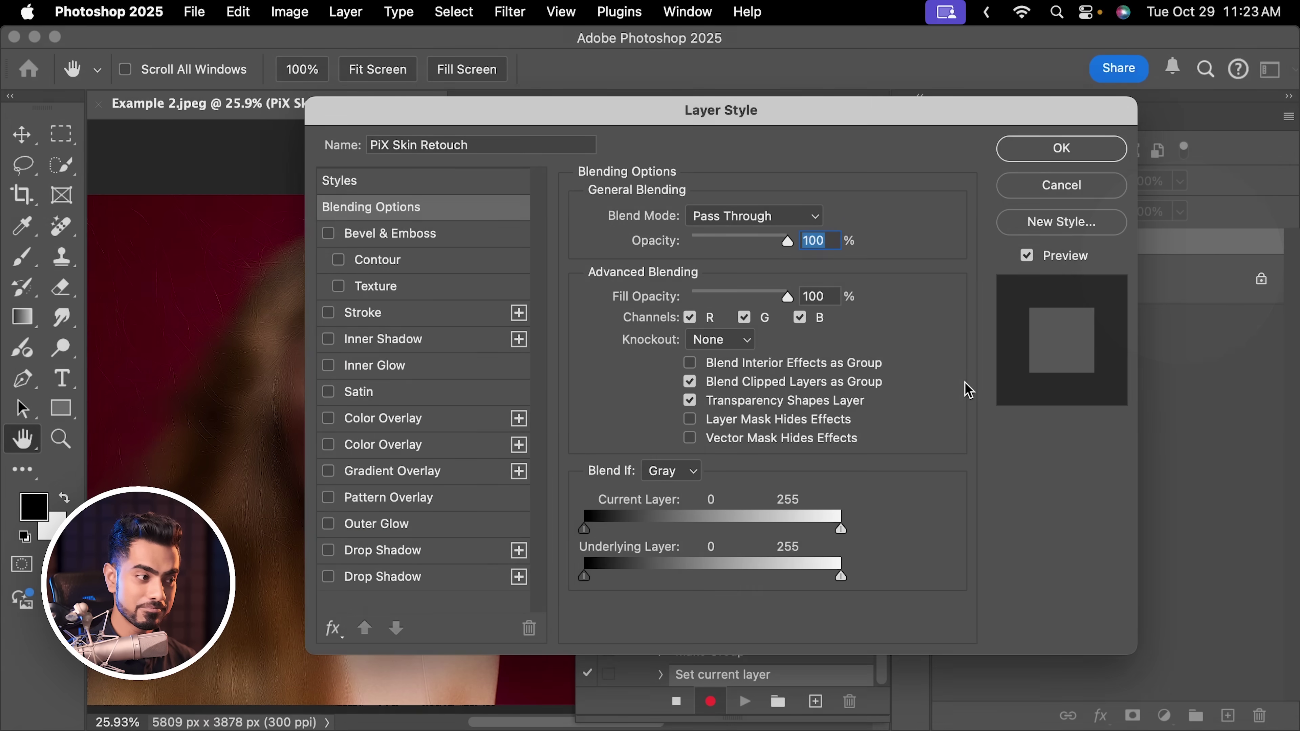
{"action": "left_click_drag", "start_coordinate": [841, 577], "coordinate": [770, 579], "text": "alt"}
{"action": "left_click_drag", "start_coordinate": [584, 578], "coordinate": [650, 583], "text": "alt"}
{"action": "left_click_drag", "start_coordinate": [499, 110], "coordinate": [708, 171]}
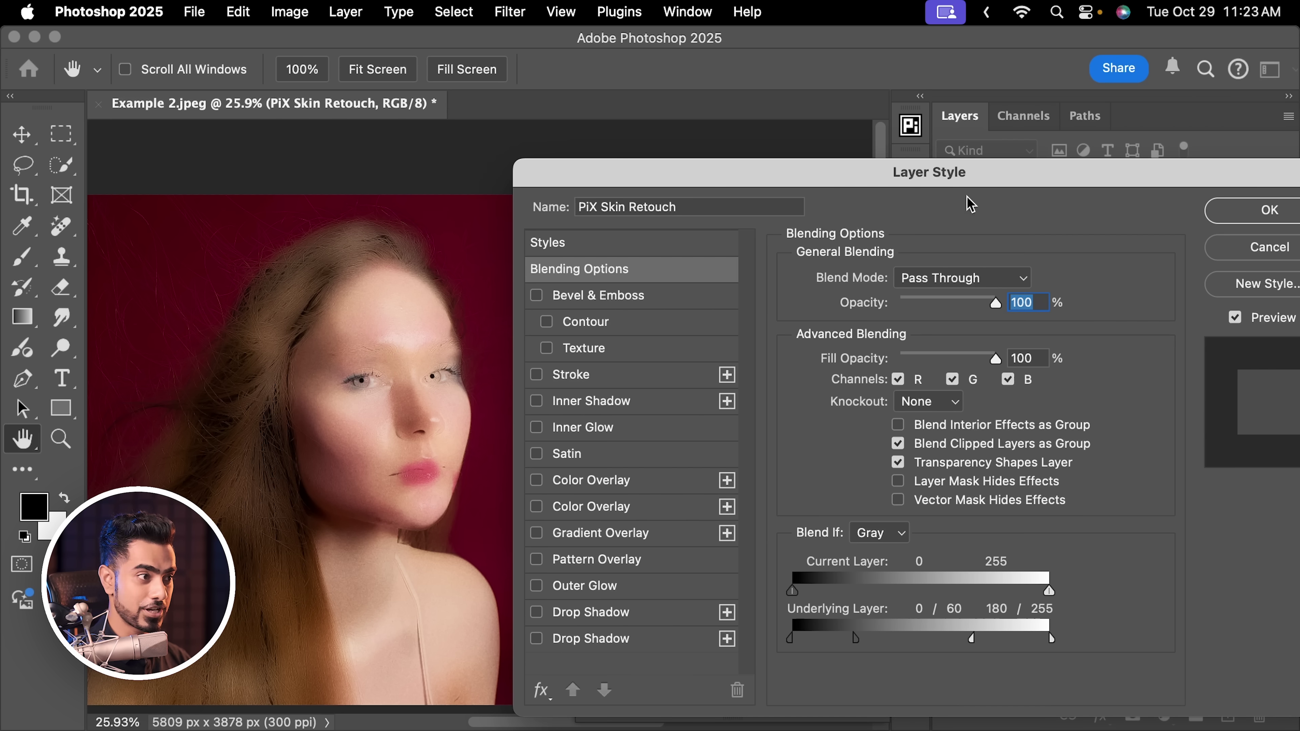
{"action": "left_click_drag", "start_coordinate": [970, 199], "coordinate": [726, 196]}
{"action": "left_click", "coordinate": [1027, 226]}
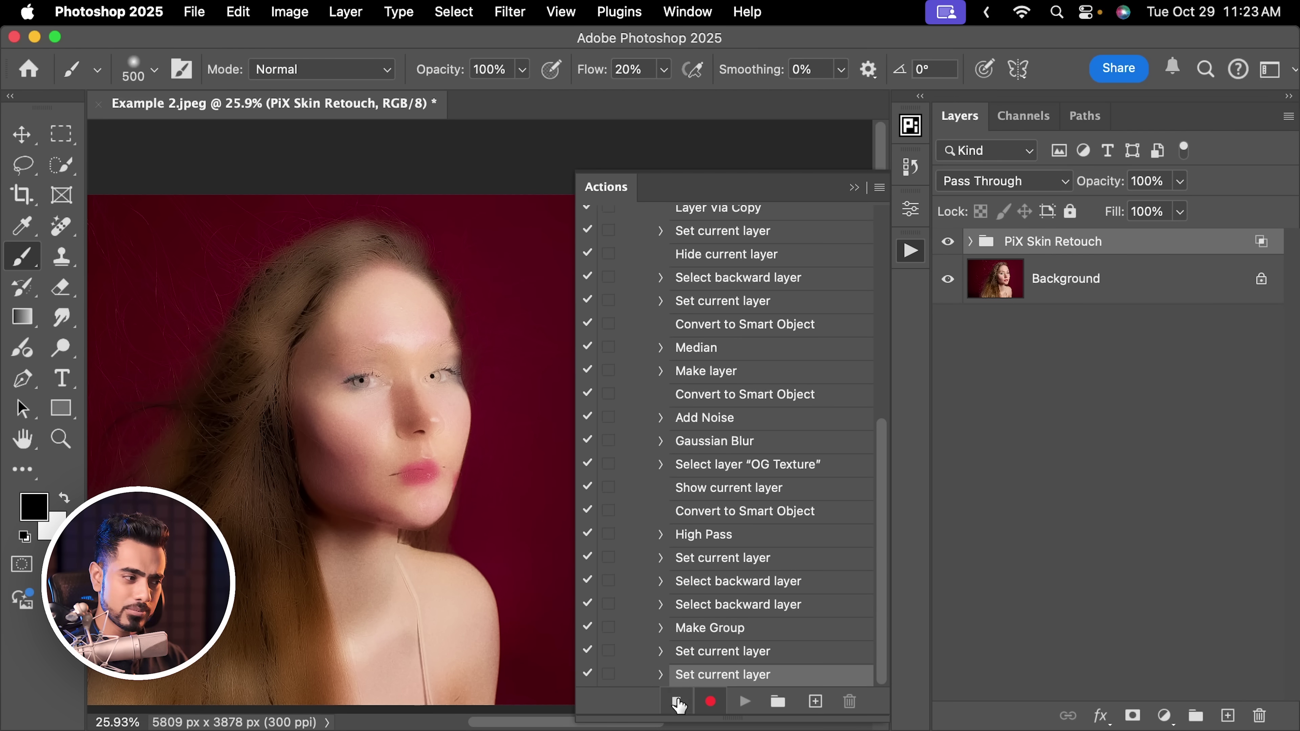
Record the Brush tool selection and a black hide-all mask on PiX Skin Retouch, then stop recording
{"action": "left_click", "coordinate": [676, 701]}
{"action": "left_click", "coordinate": [28, 139]}
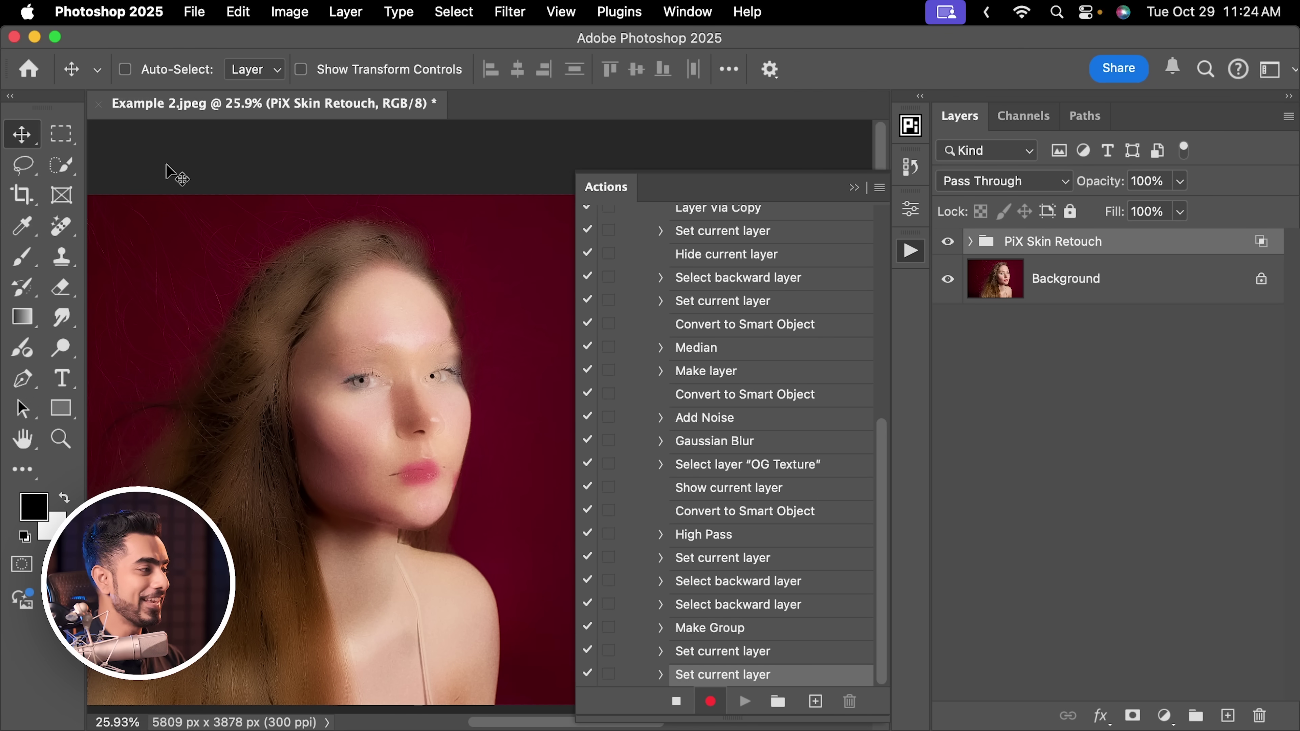
{"action": "left_click", "coordinate": [26, 267]}
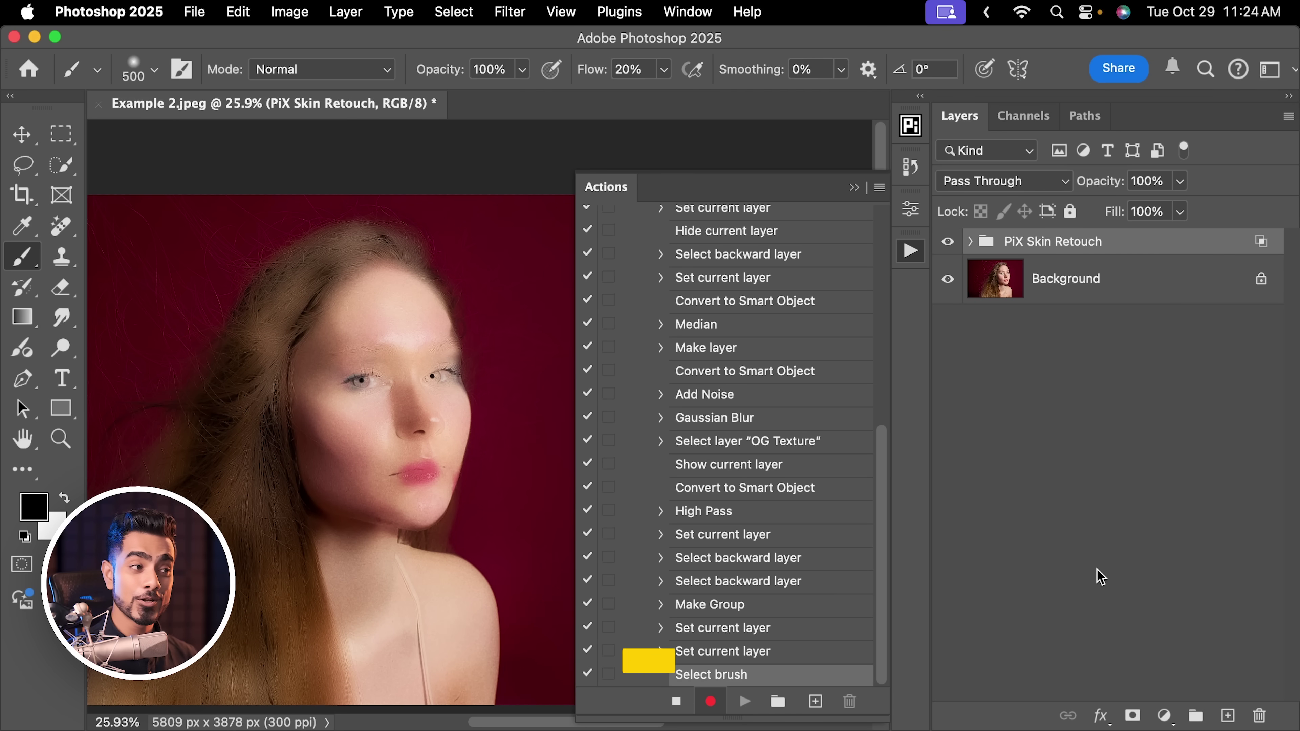
{"action": "left_click", "coordinate": [1133, 716], "text": "alt"}
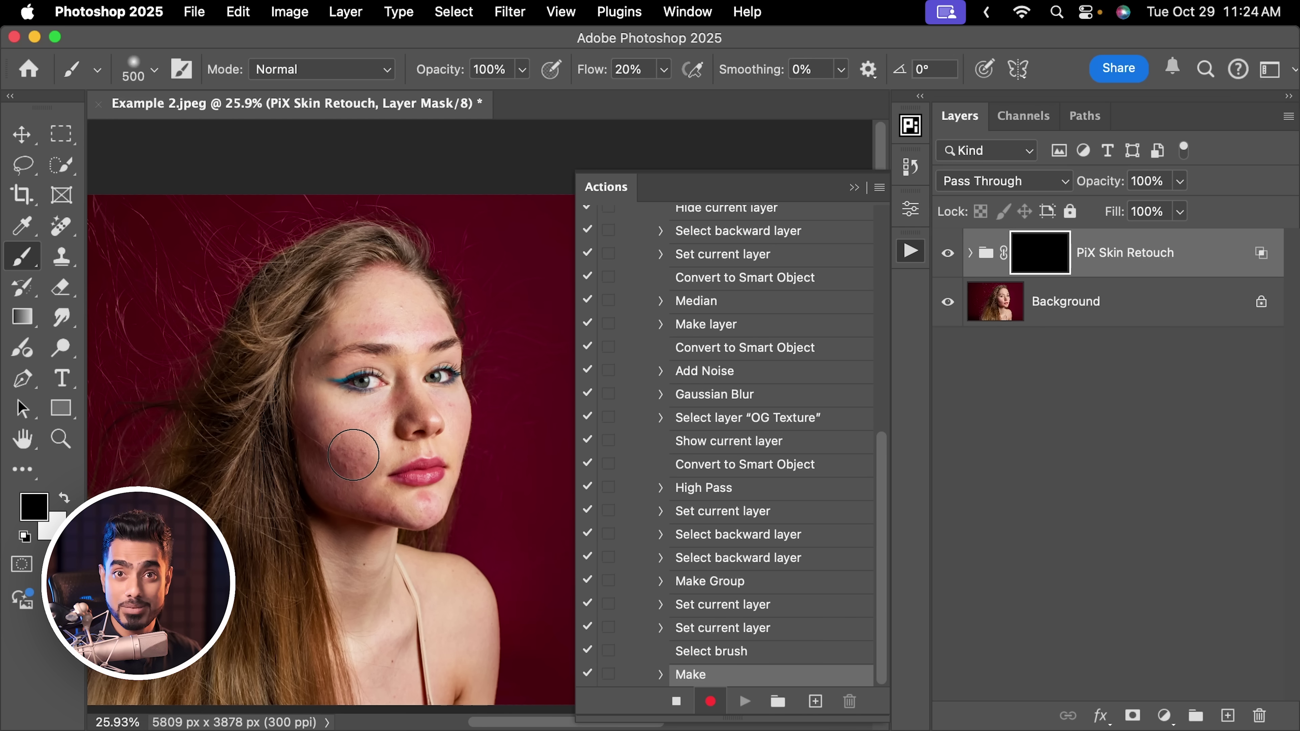
{"action": "left_click", "coordinate": [679, 709]}
Scroll the Actions panel to the top and collapse the Fast Retouch Default action's steps
{"action": "left_click_drag", "start_coordinate": [879, 525], "coordinate": [898, 388]}
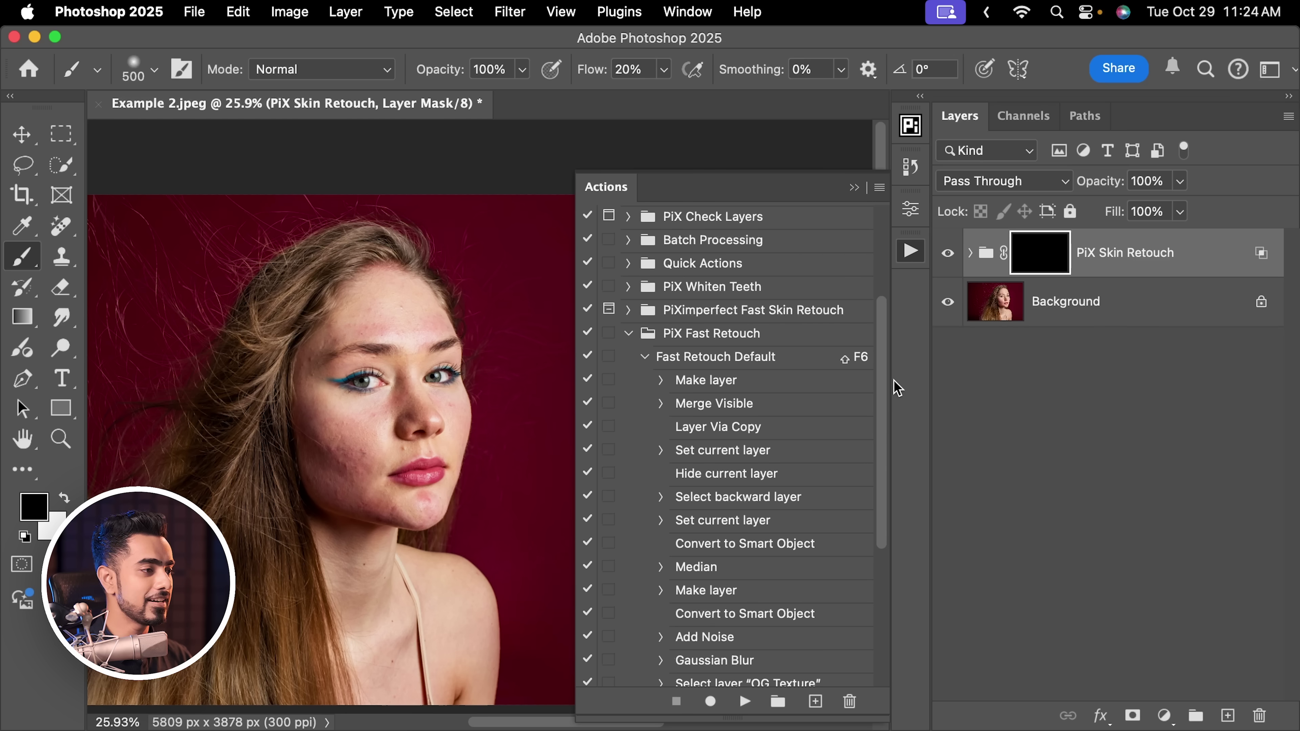
{"action": "left_click", "coordinate": [645, 357]}
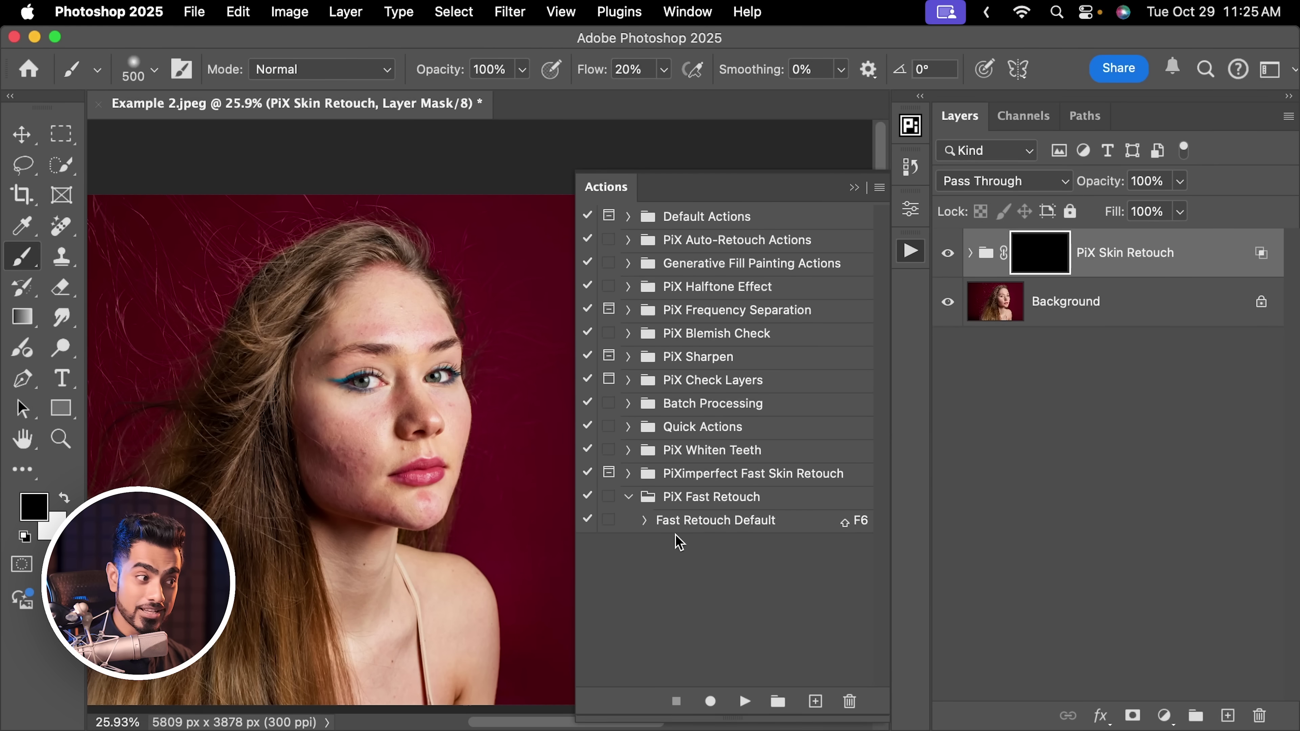
Delete the PiX Skin Retouch group and rerun Fast Retouch Default with Shift+F6
{"action": "left_click_drag", "start_coordinate": [1161, 253], "coordinate": [1260, 709]}
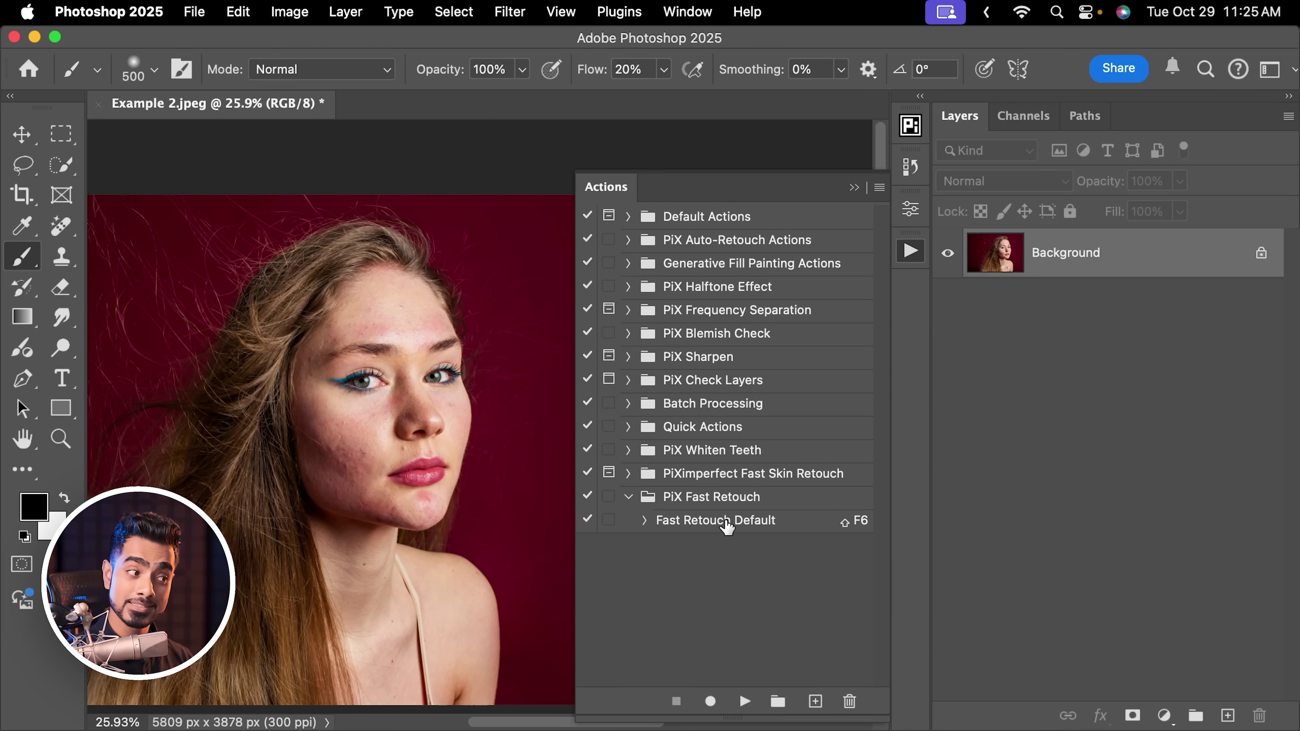
{"action": "left_click", "coordinate": [727, 522]}
{"action": "key", "text": "shift+F6"}
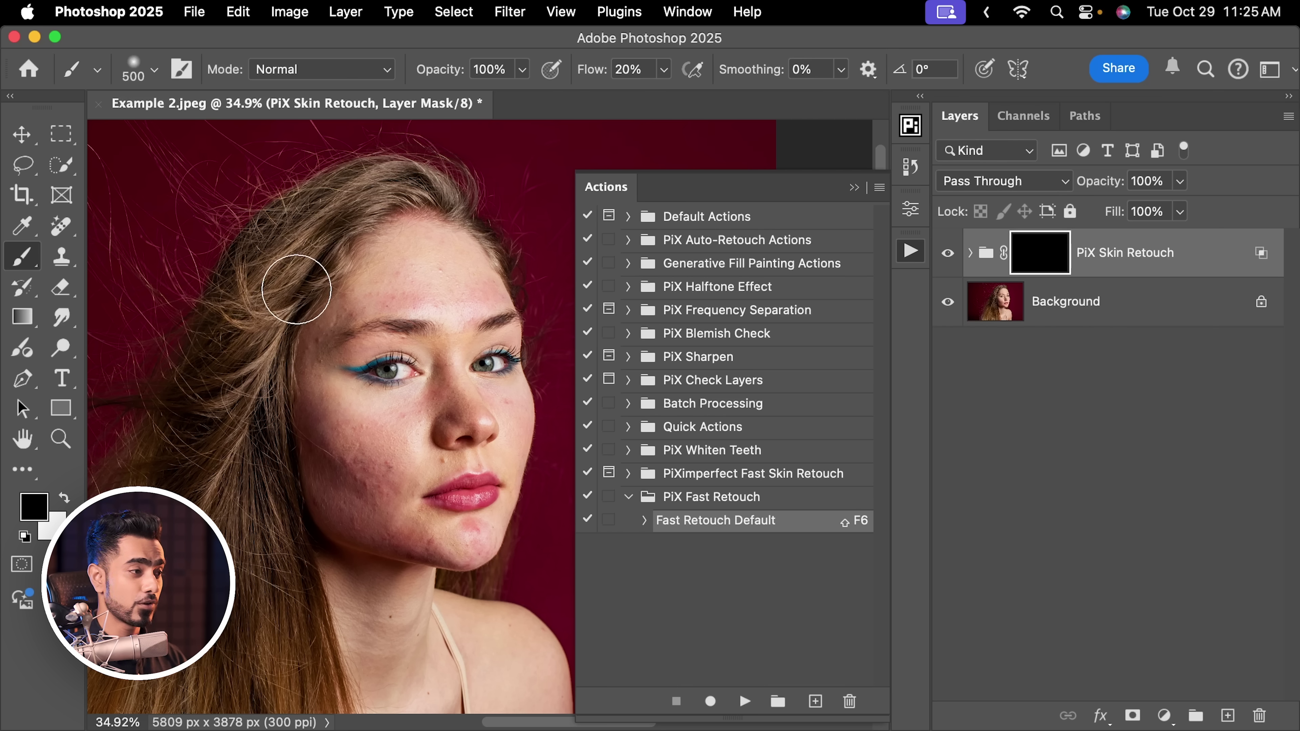
Paint the retouch back over the cheek at 100% flow, then toggle the group to compare
{"action": "key", "text": "bracketleft"}
{"action": "key", "text": "x"}
{"action": "scroll", "coordinate": [364, 462], "scroll_direction": "up", "scroll_amount": 2}
{"action": "left_click_drag", "start_coordinate": [364, 462], "coordinate": [357, 436]}
{"action": "key", "text": "shift+0"}
{"action": "scroll", "coordinate": [505, 325], "scroll_direction": "up", "scroll_amount": 3}
{"action": "scroll", "coordinate": [391, 508], "scroll_direction": "down", "scroll_amount": 4}
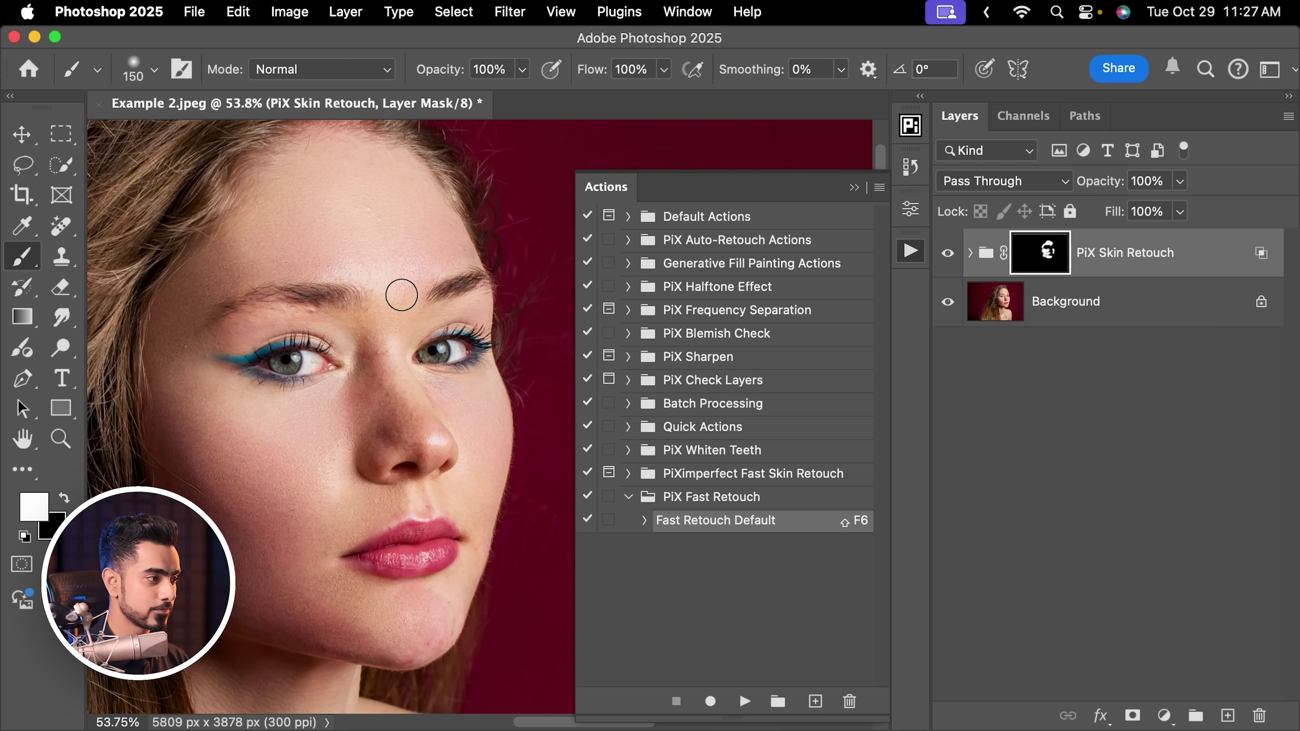
{"action": "scroll", "coordinate": [409, 461], "scroll_direction": "down", "scroll_amount": 1}
{"action": "key", "text": "bracketright"}
{"action": "key", "text": "x"}
{"action": "scroll", "coordinate": [499, 416], "scroll_direction": "down", "scroll_amount": 2}
{"action": "scroll", "coordinate": [484, 424], "scroll_direction": "up", "scroll_amount": 1}
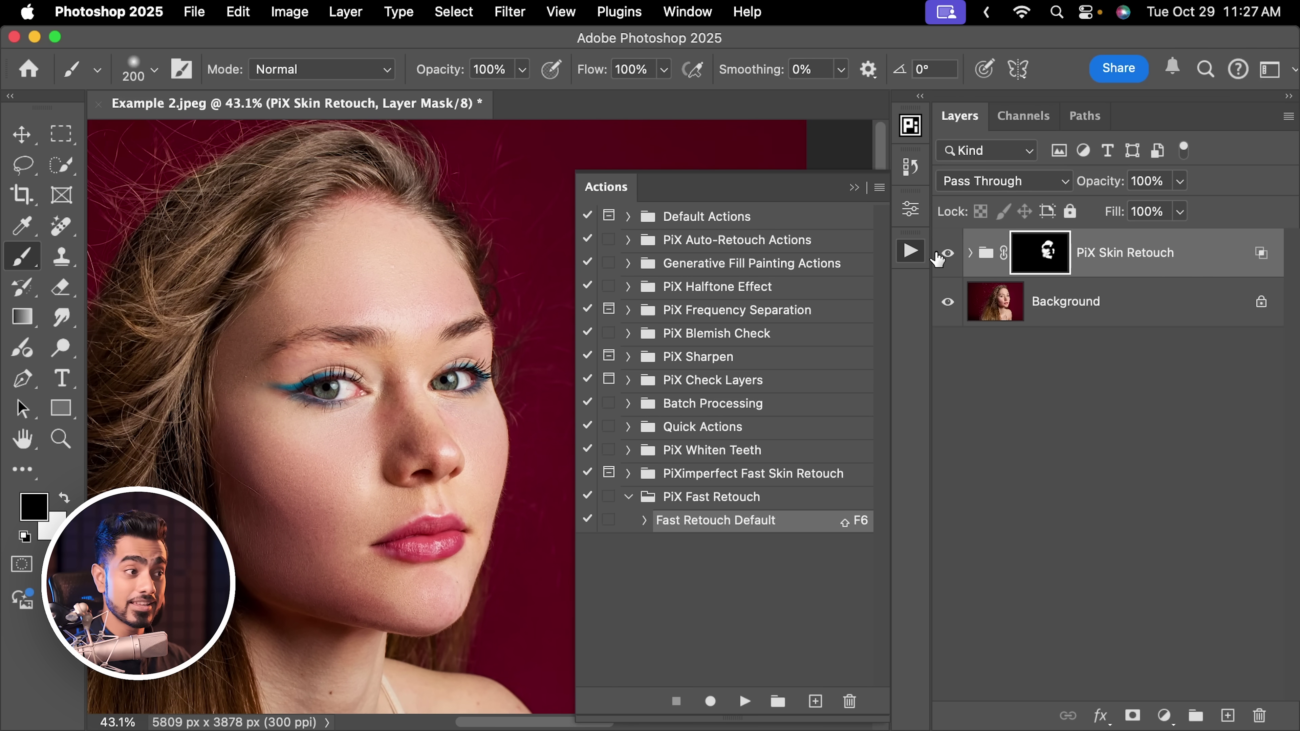
{"action": "left_click", "coordinate": [949, 254]}
{"action": "left_click", "coordinate": [948, 254]}
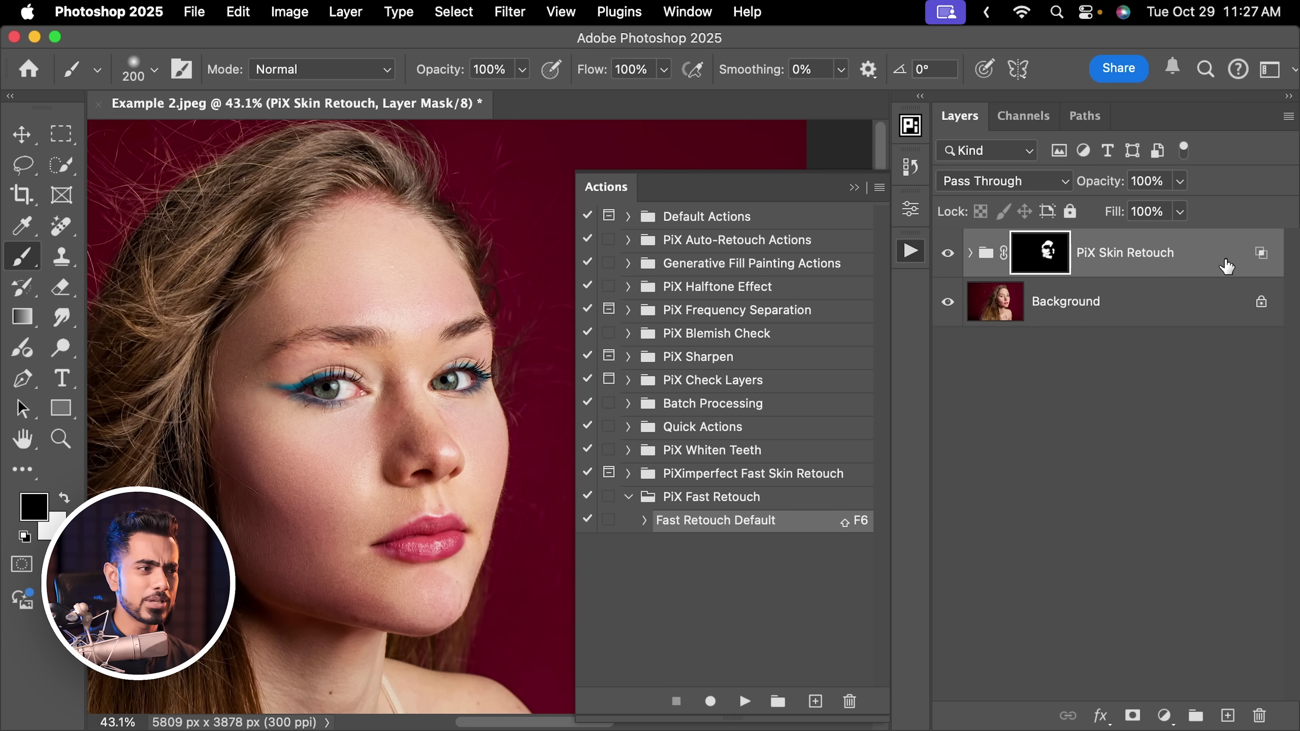
In the expanded PiX Skin Retouch group, set the Texture layer's opacity to 74%
{"action": "left_click", "coordinate": [969, 253]}
{"action": "left_click", "coordinate": [1087, 437]}
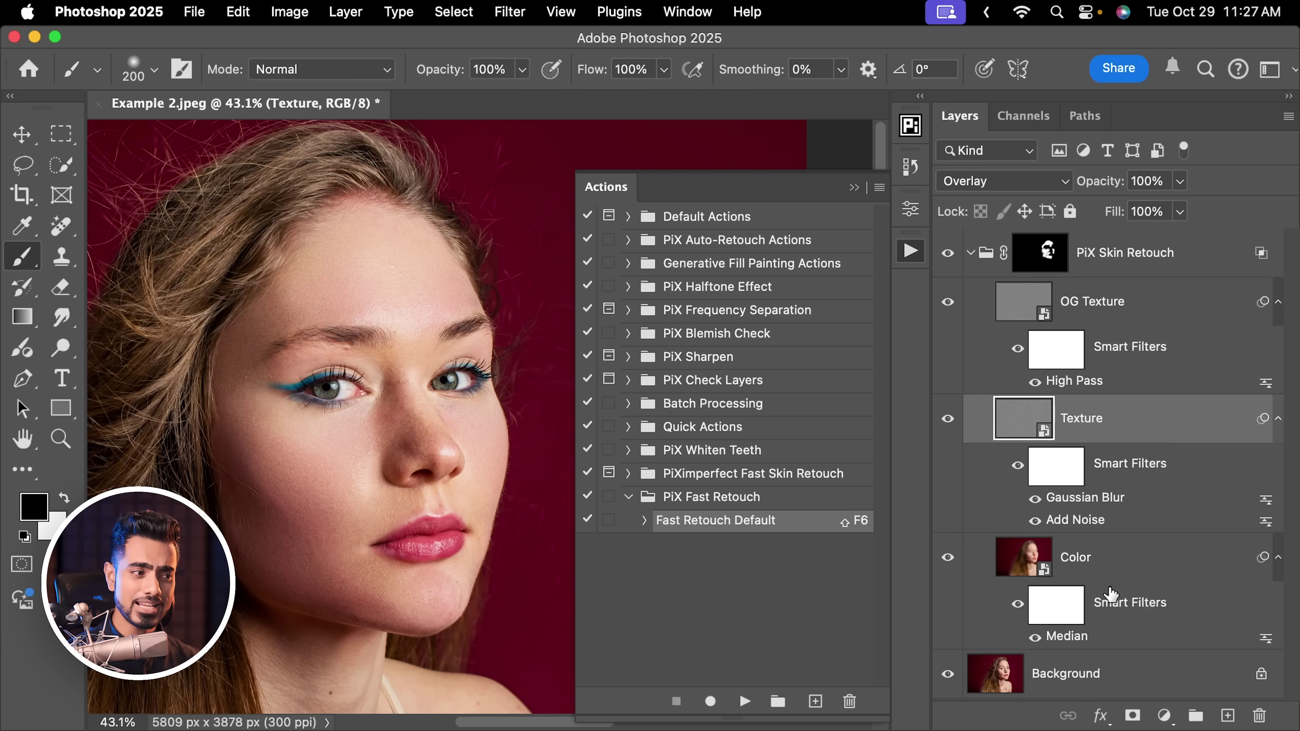
{"action": "left_click", "coordinate": [1123, 569]}
{"action": "left_click", "coordinate": [1135, 424]}
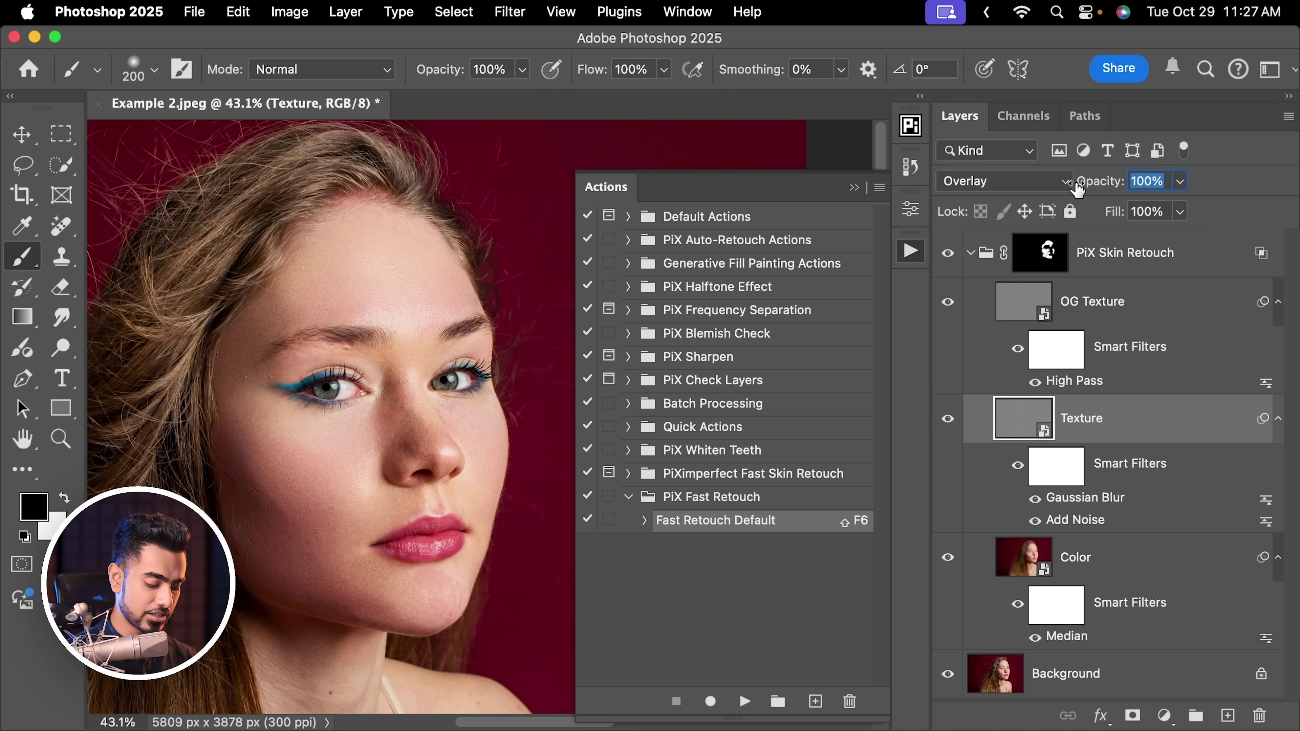
{"action": "type", "text": "74"}
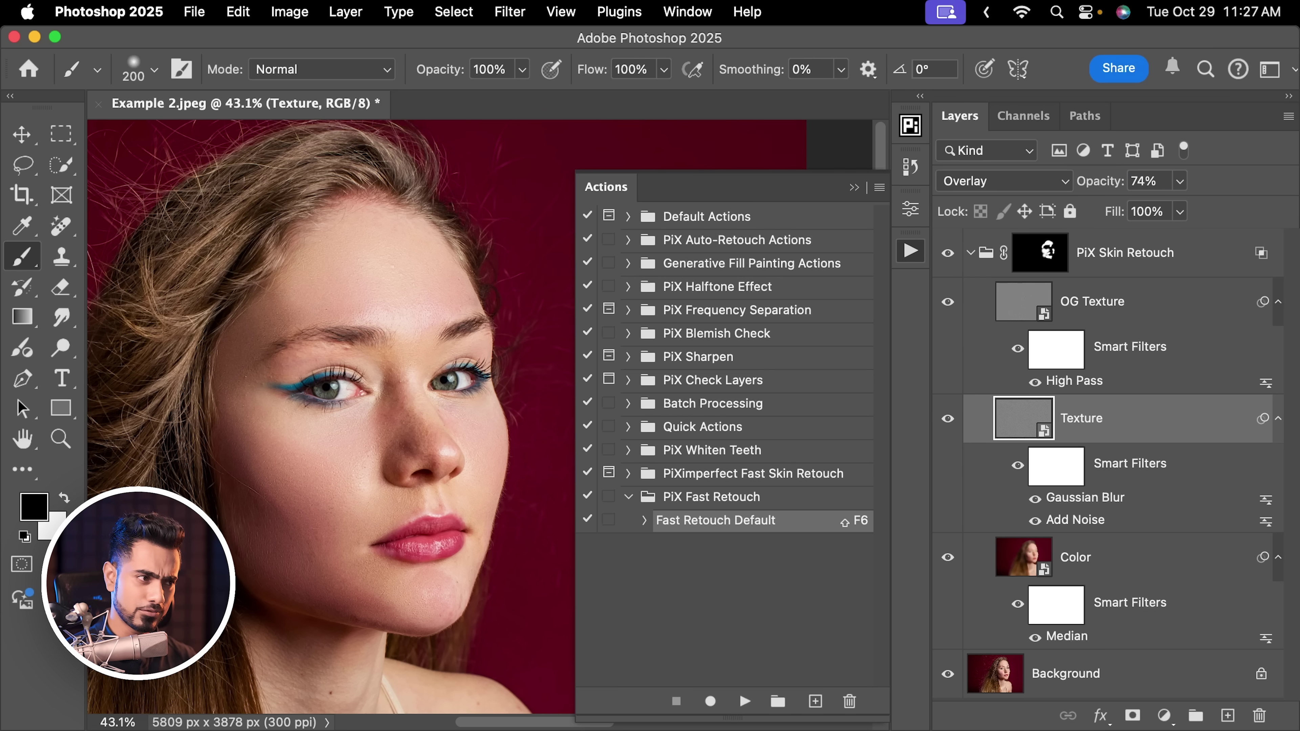
Set the OG Texture layer's opacity to 72%
{"action": "left_click", "coordinate": [1125, 302]}
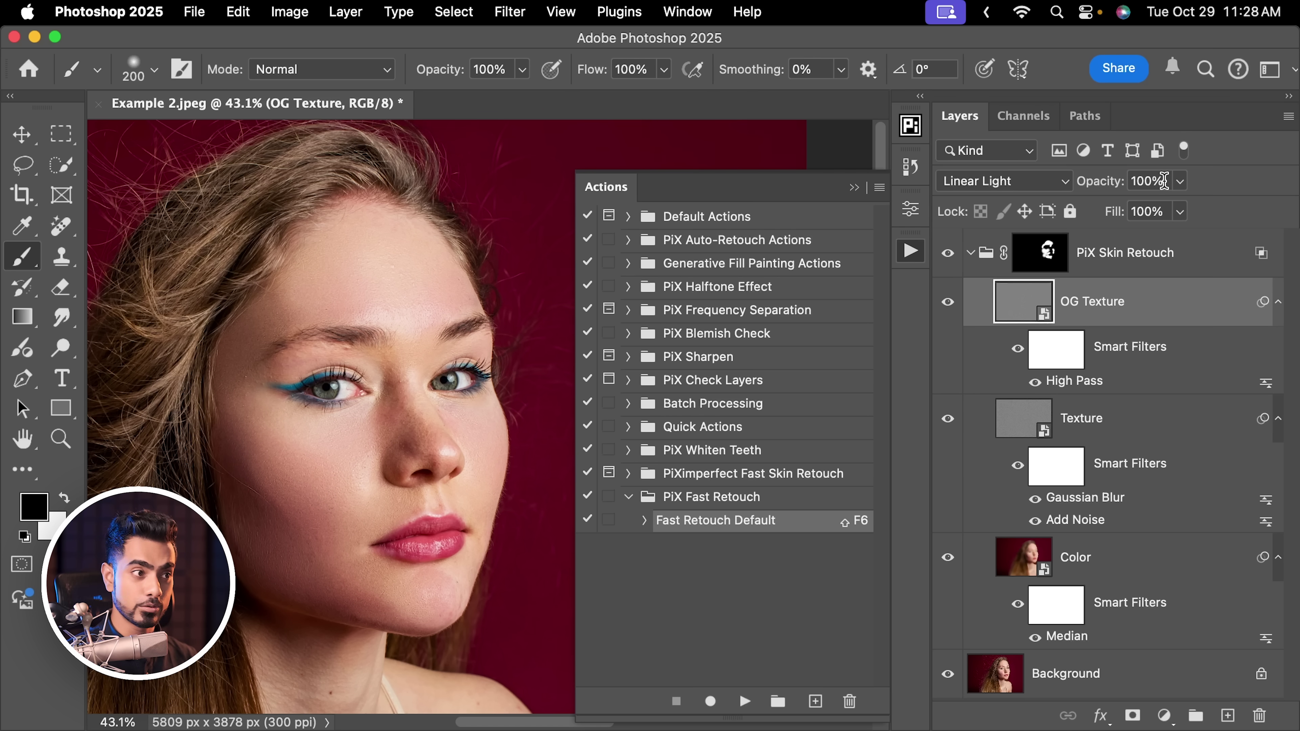
{"action": "left_click", "coordinate": [1164, 181]}
{"action": "type", "text": "72"}
{"action": "key", "text": "Return"}
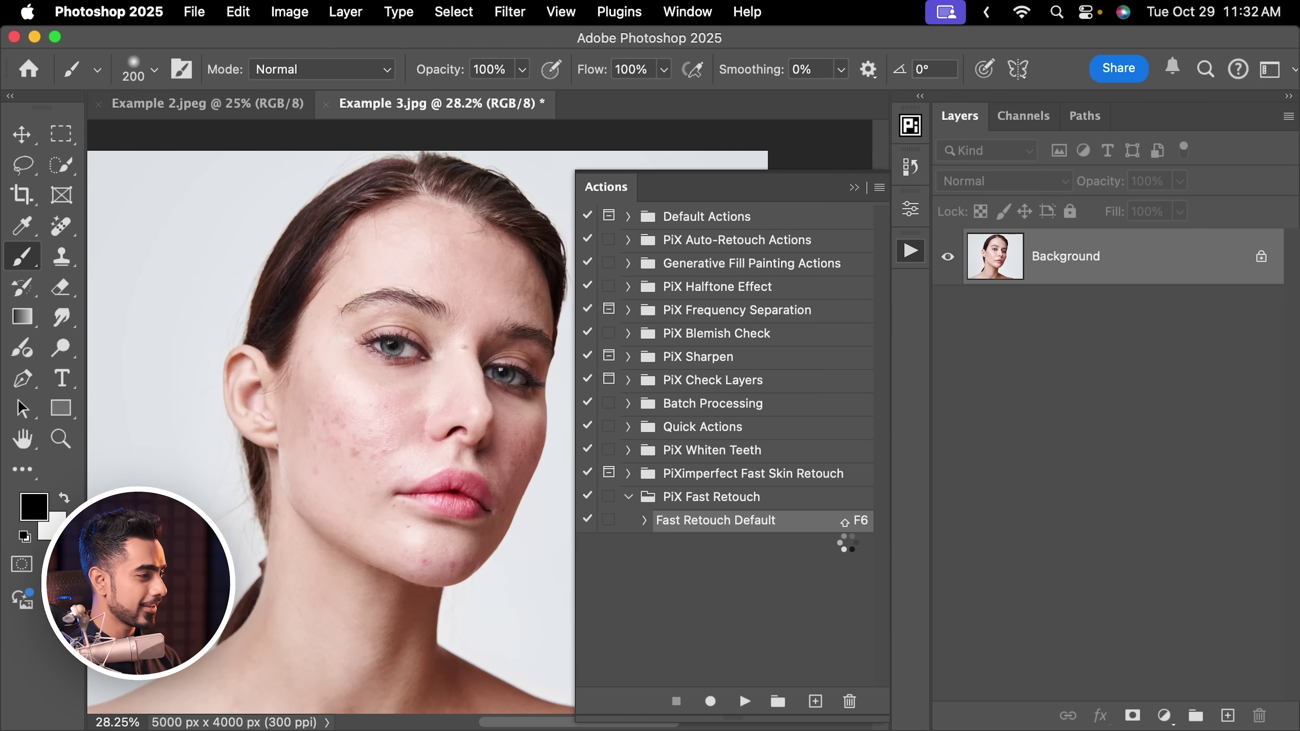
Play Fast Retouch Default on Example 3.jpg and paint white onto the cheek, resizing the brush 500→250
{"action": "key", "text": "shift+F6"}
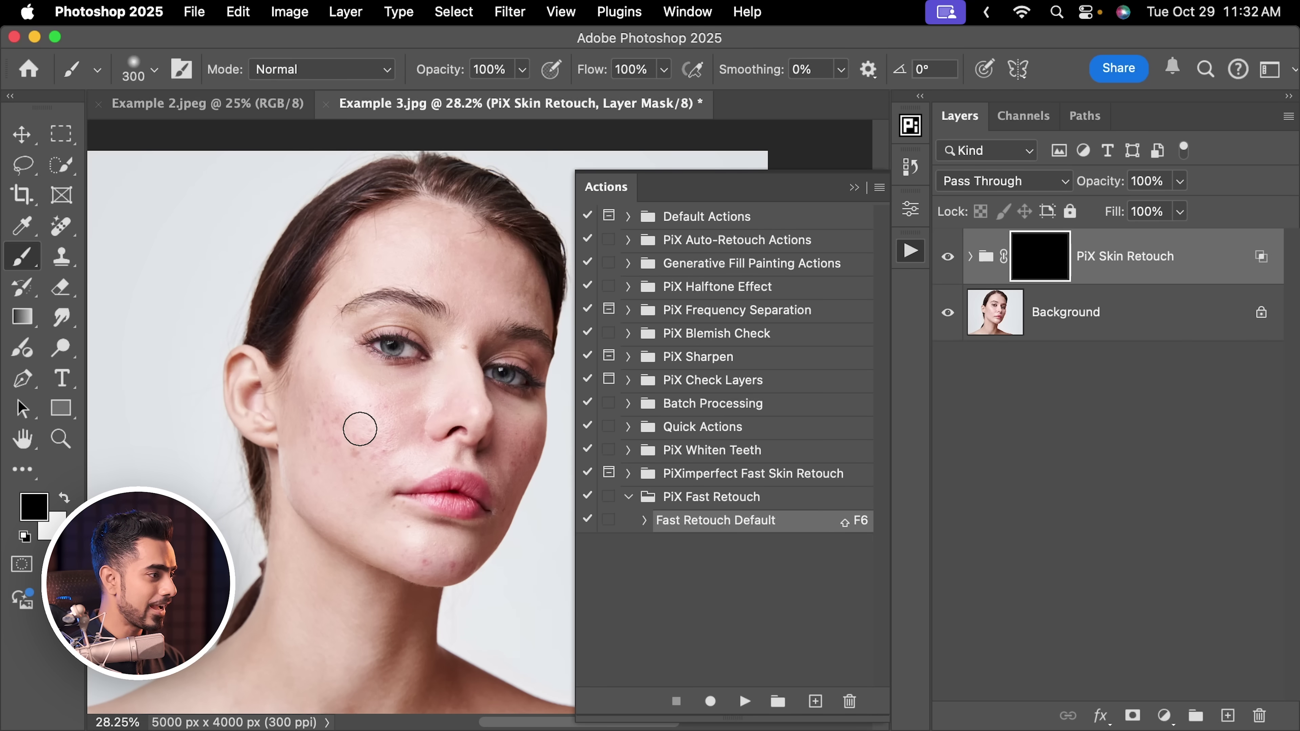
{"action": "key", "text": "bracketright"}
{"action": "key", "text": "bracketright"}
{"action": "key", "text": "x"}
{"action": "left_click", "coordinate": [352, 461]}
{"action": "scroll", "coordinate": [349, 435], "scroll_direction": "up", "scroll_amount": 2}
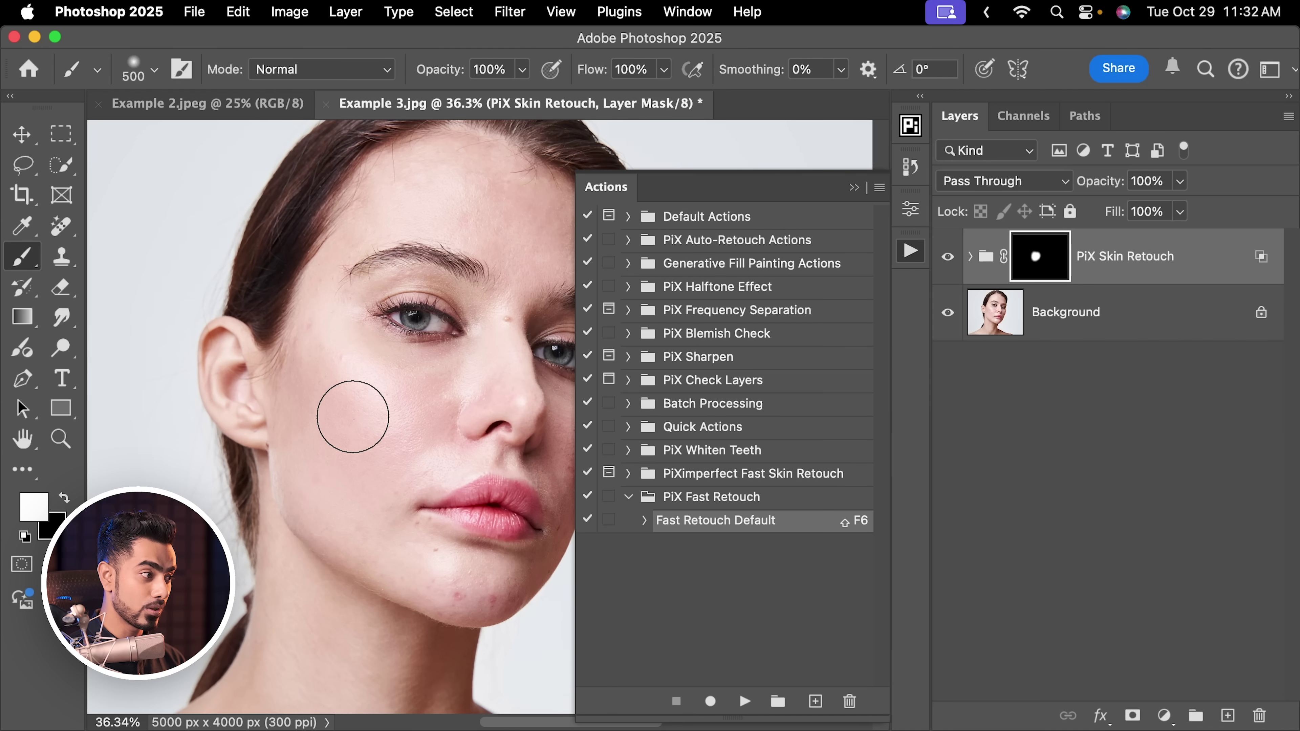
{"action": "key", "text": "bracketleft"}
{"action": "key", "text": "bracketleft"}
{"action": "scroll", "coordinate": [307, 420], "scroll_direction": "up", "scroll_amount": 3}
{"action": "scroll", "coordinate": [489, 347], "scroll_direction": "up", "scroll_amount": 2}
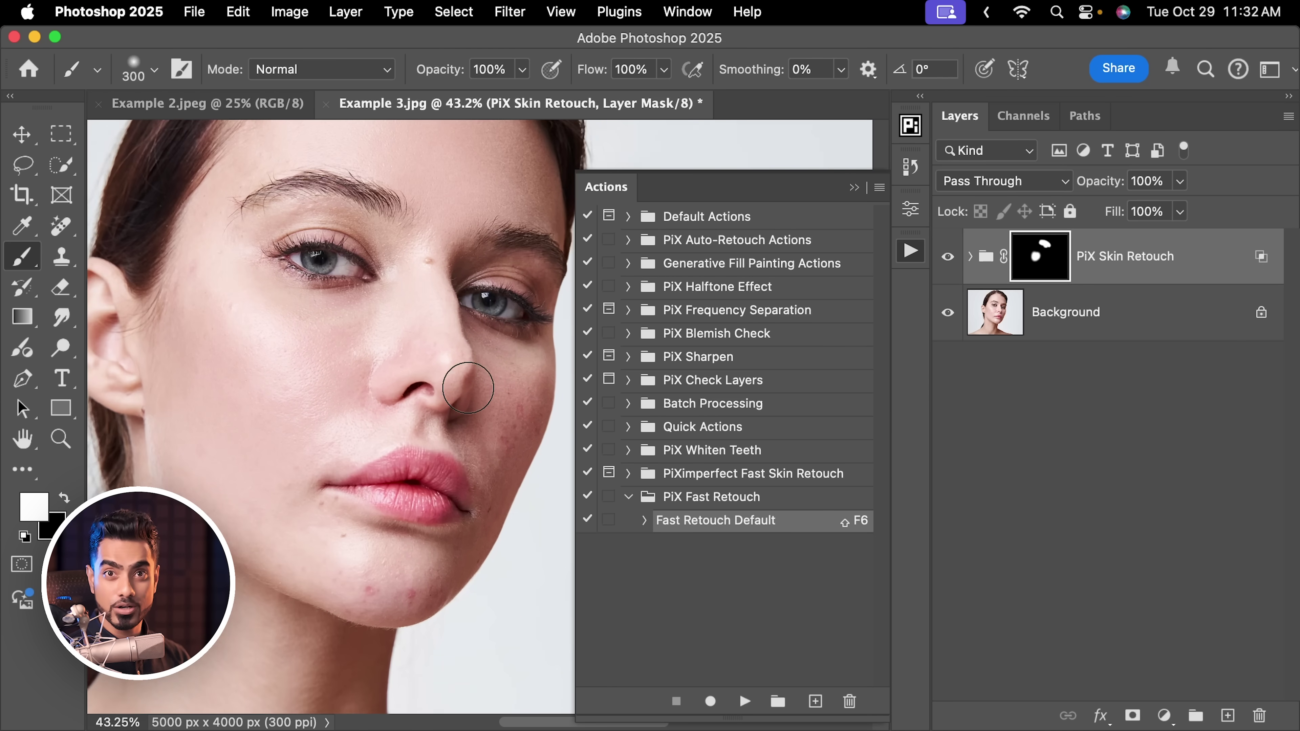
{"action": "key", "text": "bracketleft"}
{"action": "scroll", "coordinate": [444, 352], "scroll_direction": "down", "scroll_amount": 2}
Paint smoothing over the nose, cheeks and red chin blemishes, then toggle the group to compare
{"action": "left_click_drag", "start_coordinate": [444, 351], "coordinate": [238, 396]}
{"action": "mouse_move", "coordinate": [357, 614]}
{"action": "left_mouse_down"}
{"action": "mouse_move", "coordinate": [432, 664]}
{"action": "mouse_move", "coordinate": [347, 634]}
{"action": "left_mouse_up"}
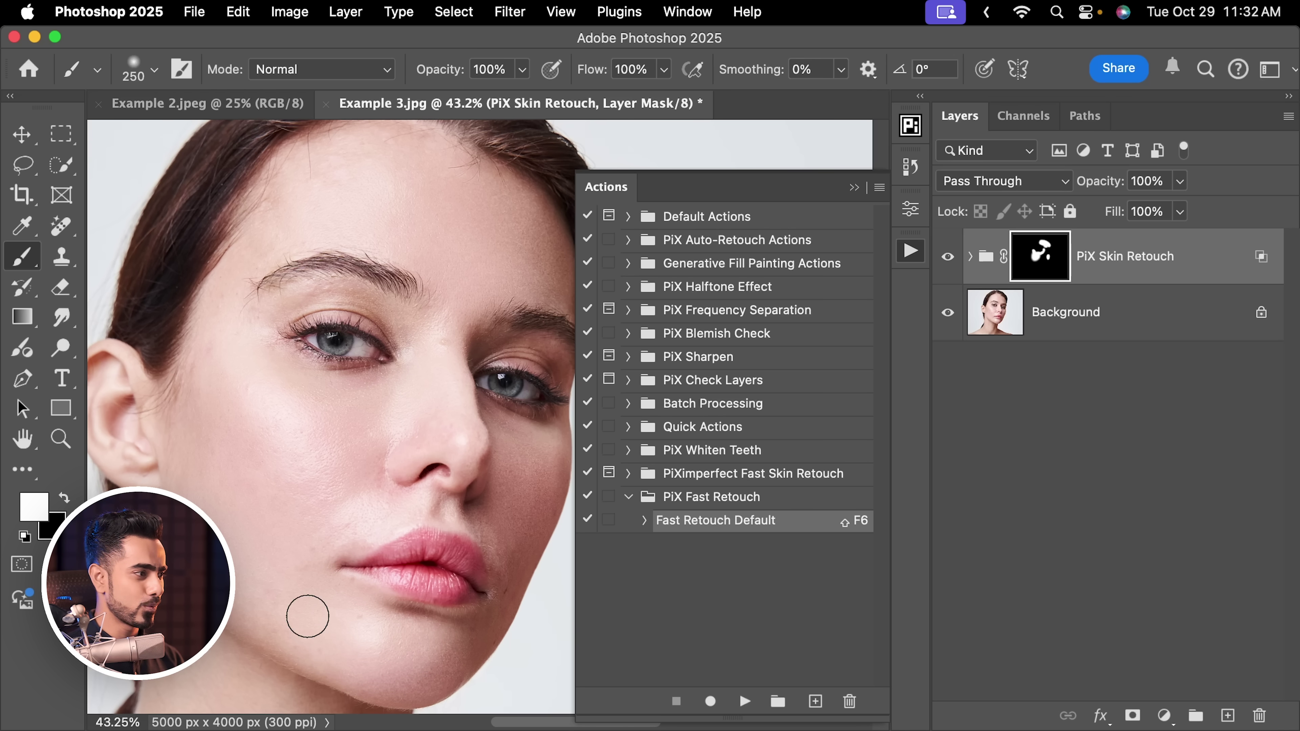
{"action": "left_click_drag", "start_coordinate": [315, 510], "coordinate": [238, 363]}
{"action": "scroll", "coordinate": [355, 348], "scroll_direction": "down", "scroll_amount": 1}
{"action": "mouse_move", "coordinate": [354, 349]}
{"action": "left_mouse_down"}
{"action": "mouse_move", "coordinate": [209, 465]}
{"action": "mouse_move", "coordinate": [374, 470]}
{"action": "left_mouse_up"}
{"action": "left_click", "coordinate": [949, 258]}
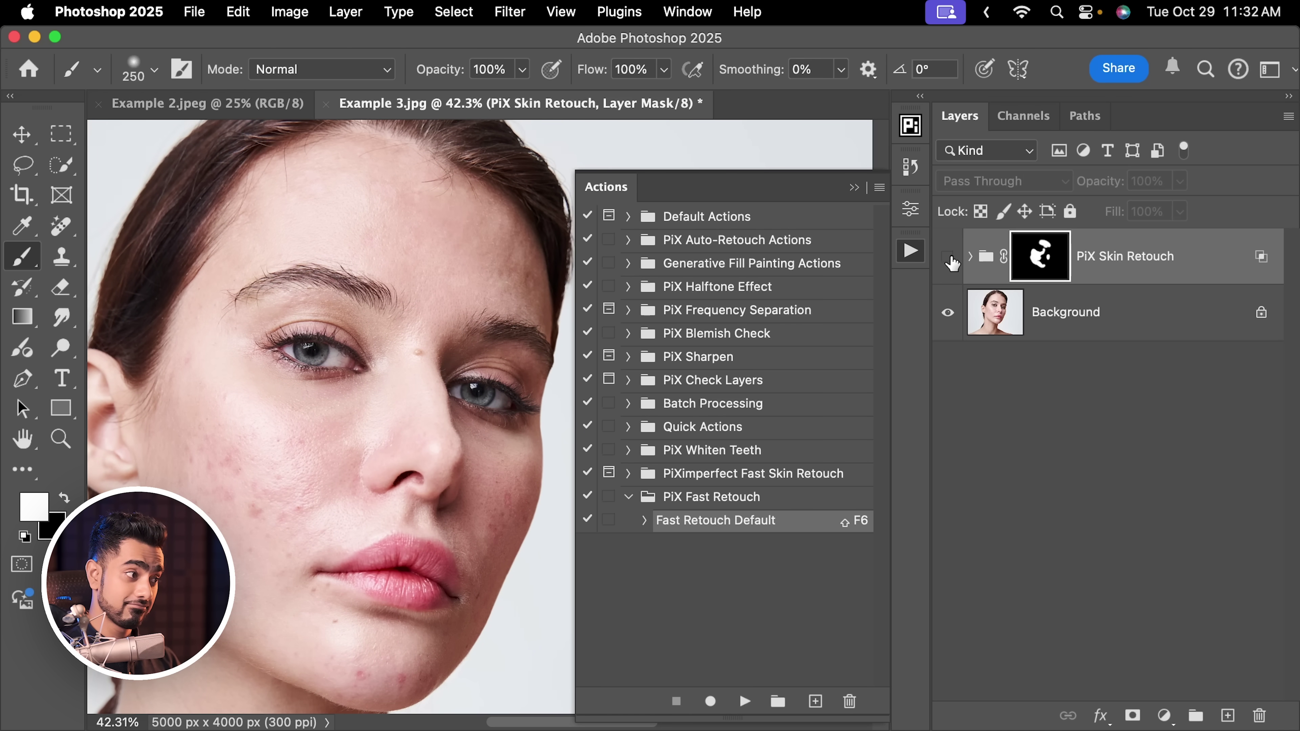
{"action": "left_click", "coordinate": [950, 259]}
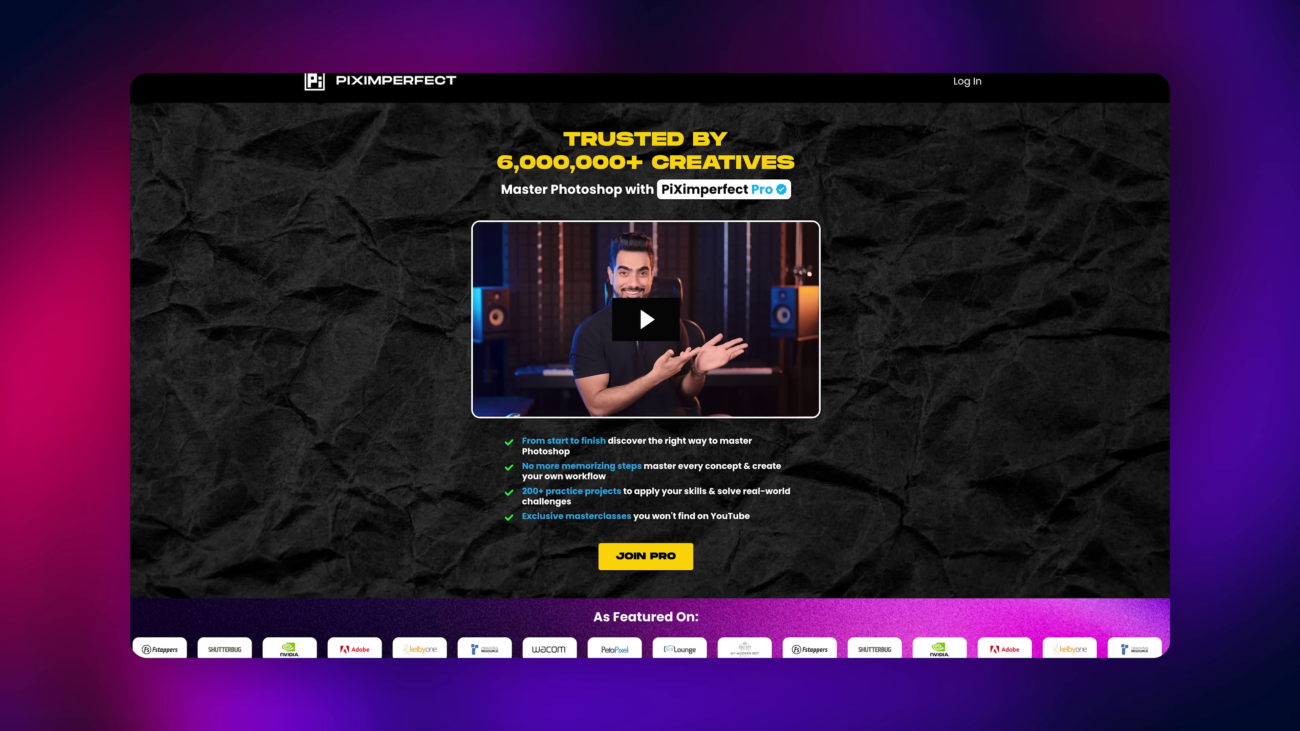
{"action": "scroll", "coordinate": [651, 365], "scroll_direction": "down", "scroll_amount": 1}
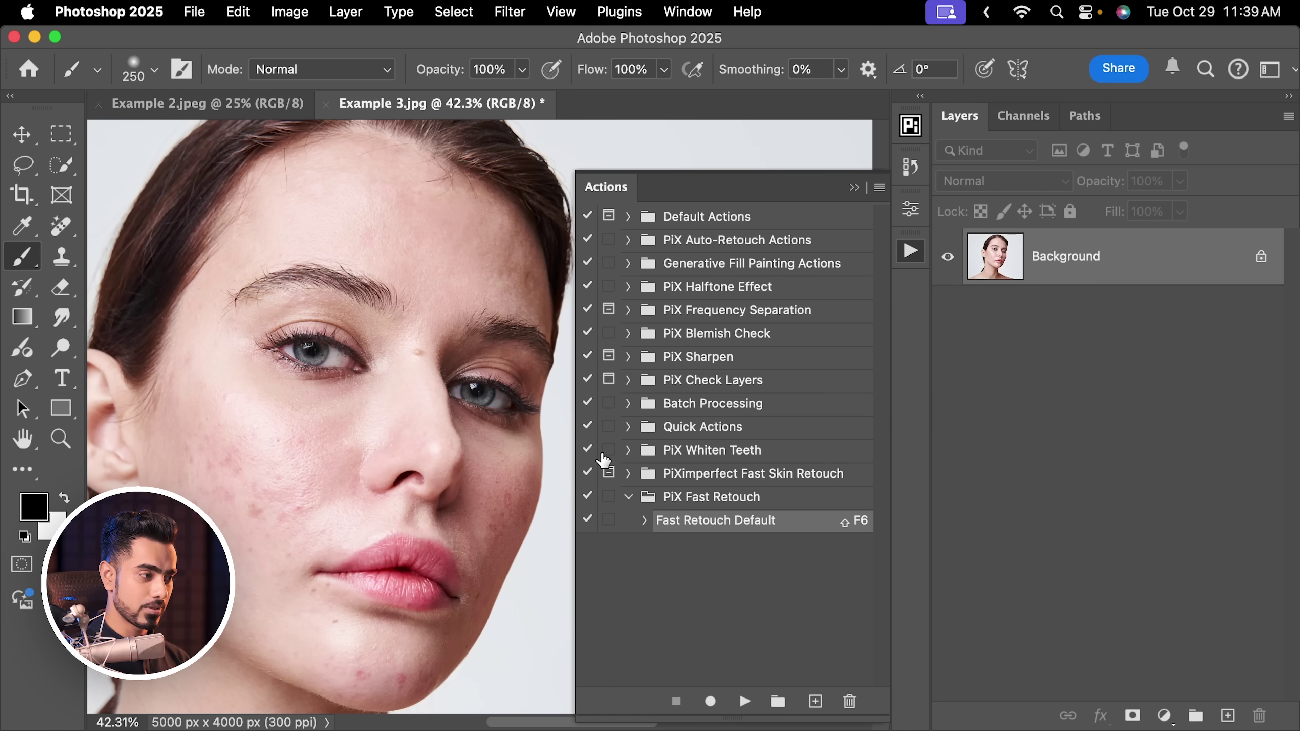
Play Skin Retouch 4K from the PiXimperfect Fast Skin Retouch set on zoomed-in Example 2.jpeg and inspect its group
{"action": "left_click", "coordinate": [629, 474]}
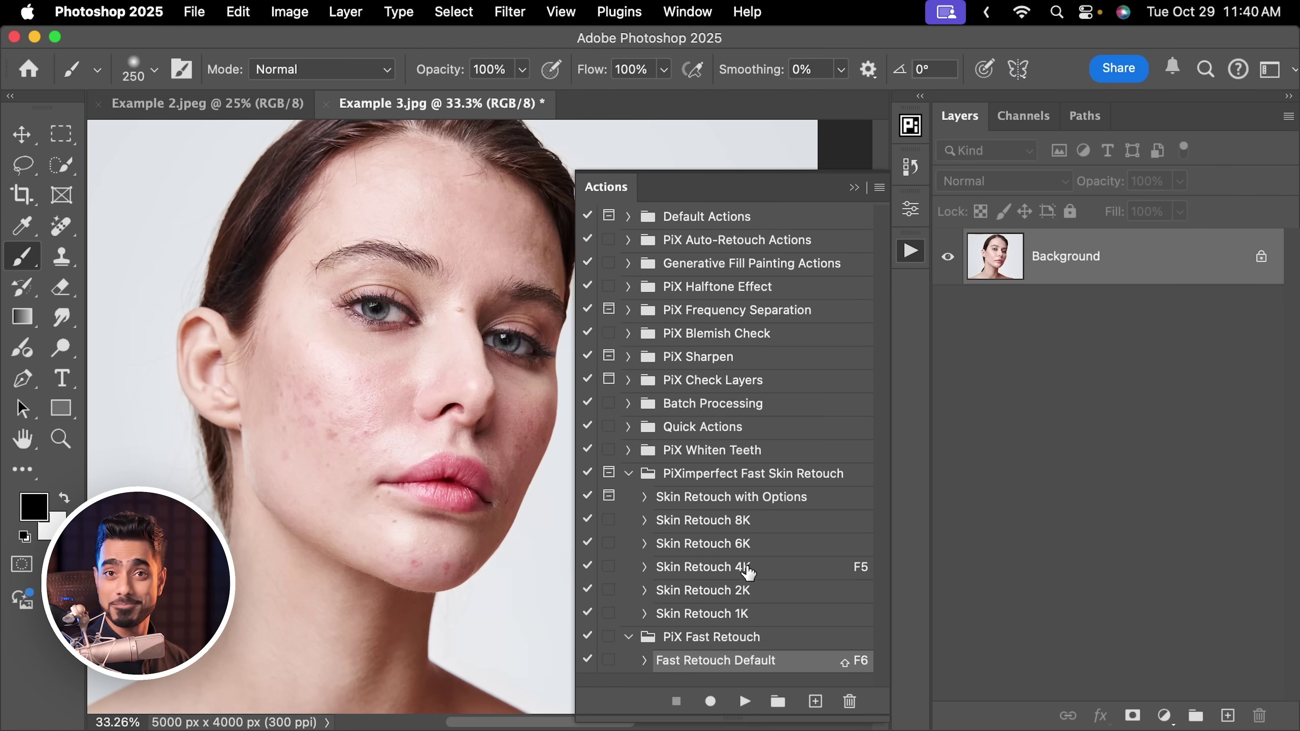
{"action": "left_click", "coordinate": [246, 108]}
{"action": "scroll", "coordinate": [221, 658], "scroll_direction": "up", "scroll_amount": 1}
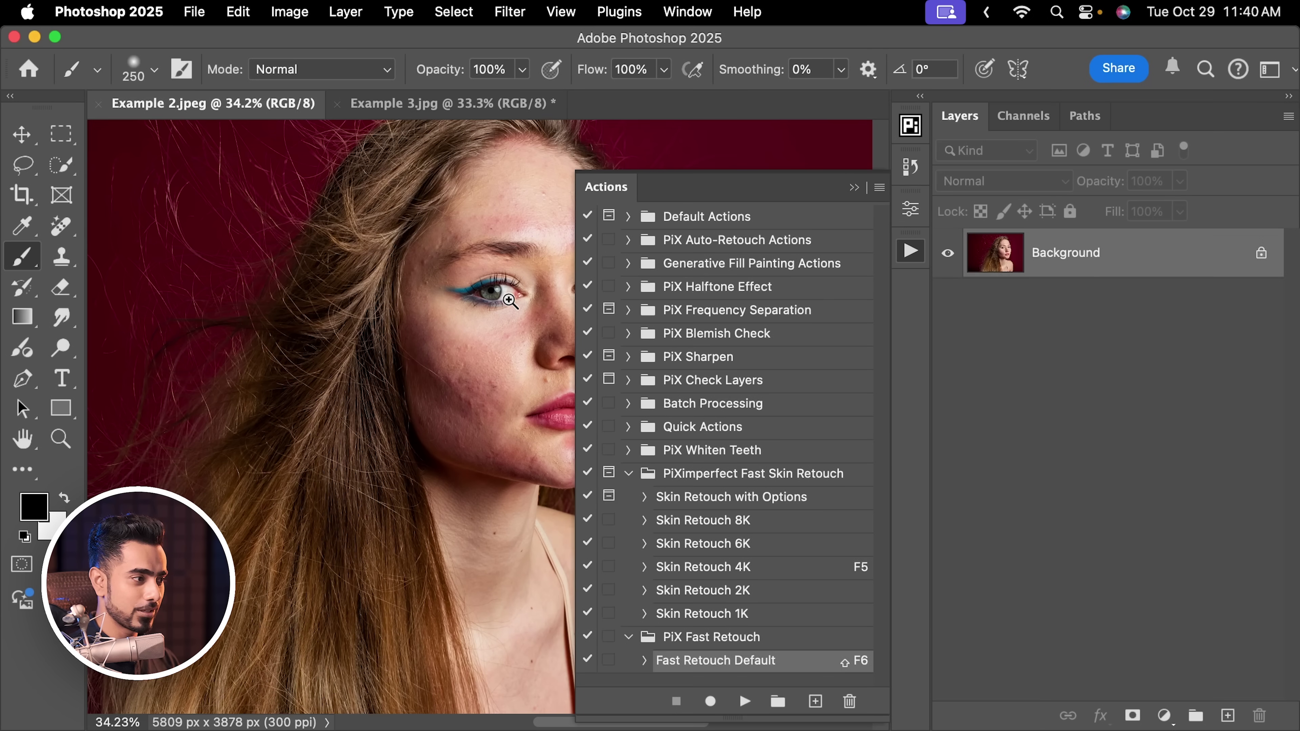
{"action": "left_click_drag", "start_coordinate": [530, 254], "coordinate": [453, 313]}
{"action": "scroll", "coordinate": [453, 313], "scroll_direction": "up", "scroll_amount": 2}
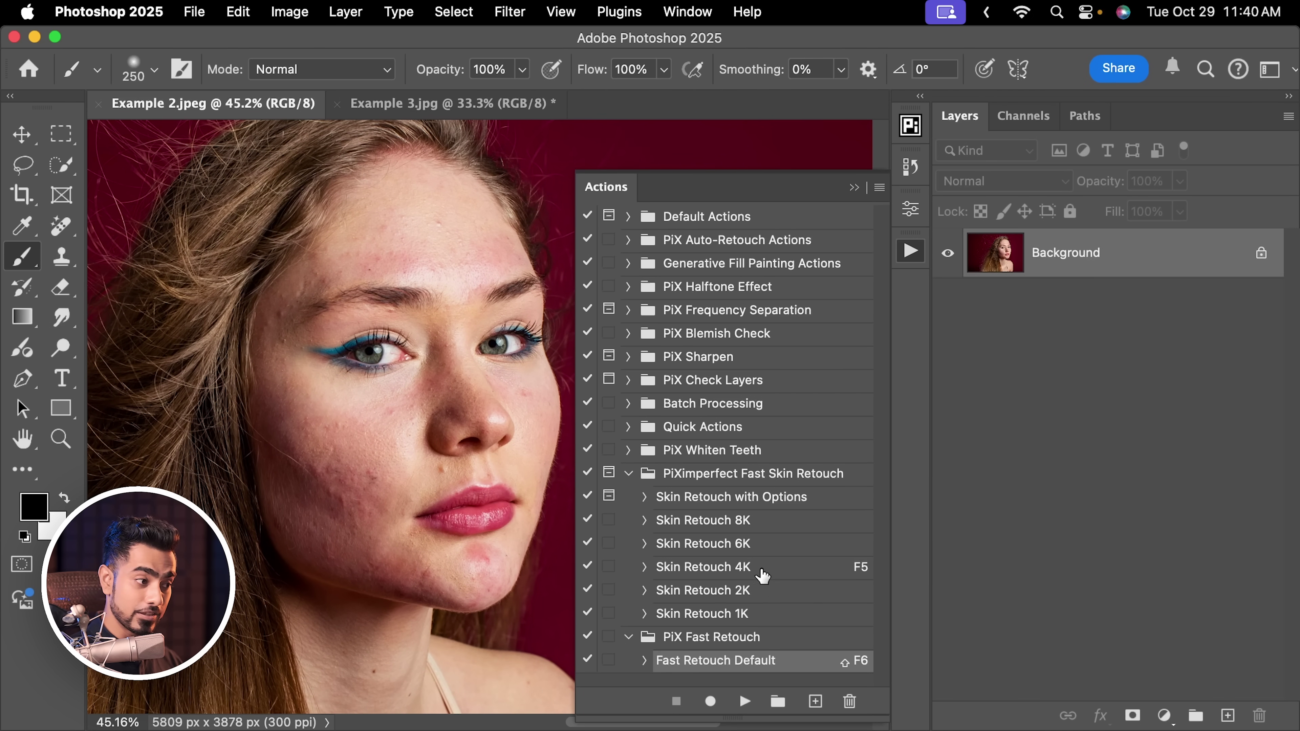
{"action": "left_click", "coordinate": [762, 576]}
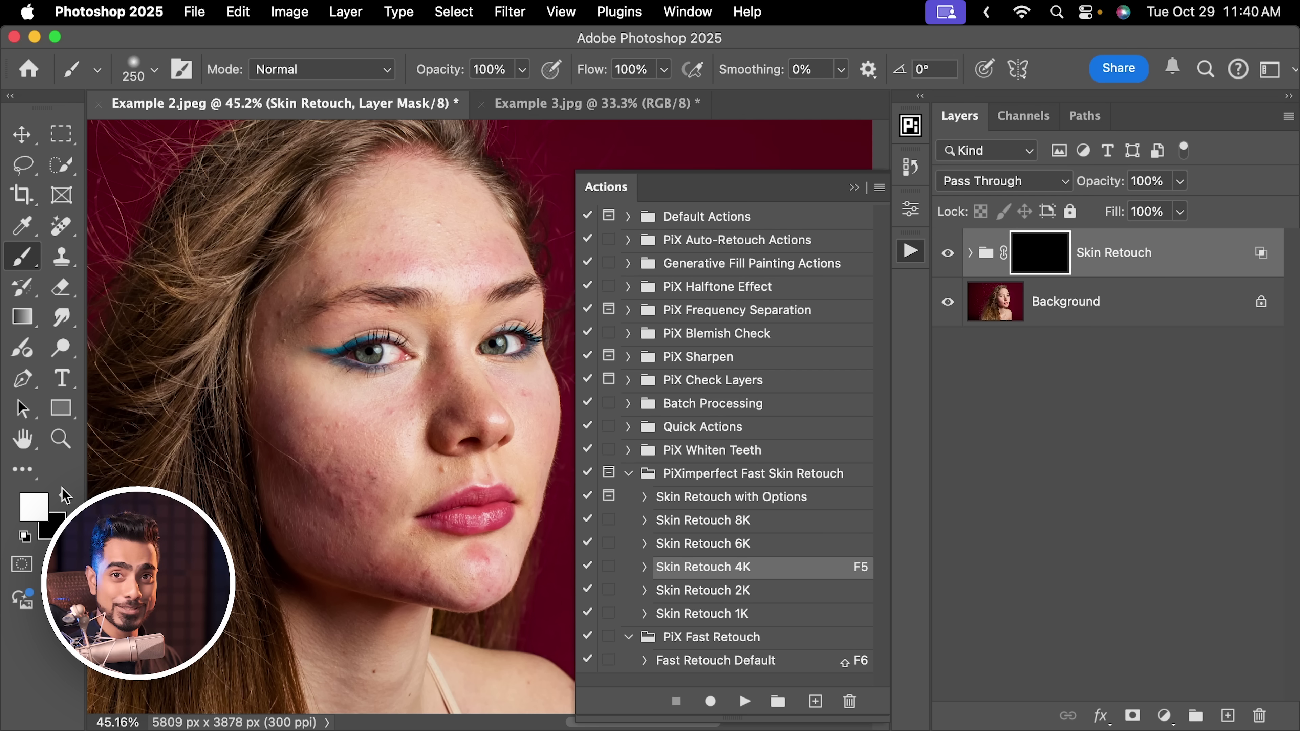
{"action": "left_click", "coordinate": [971, 252]}
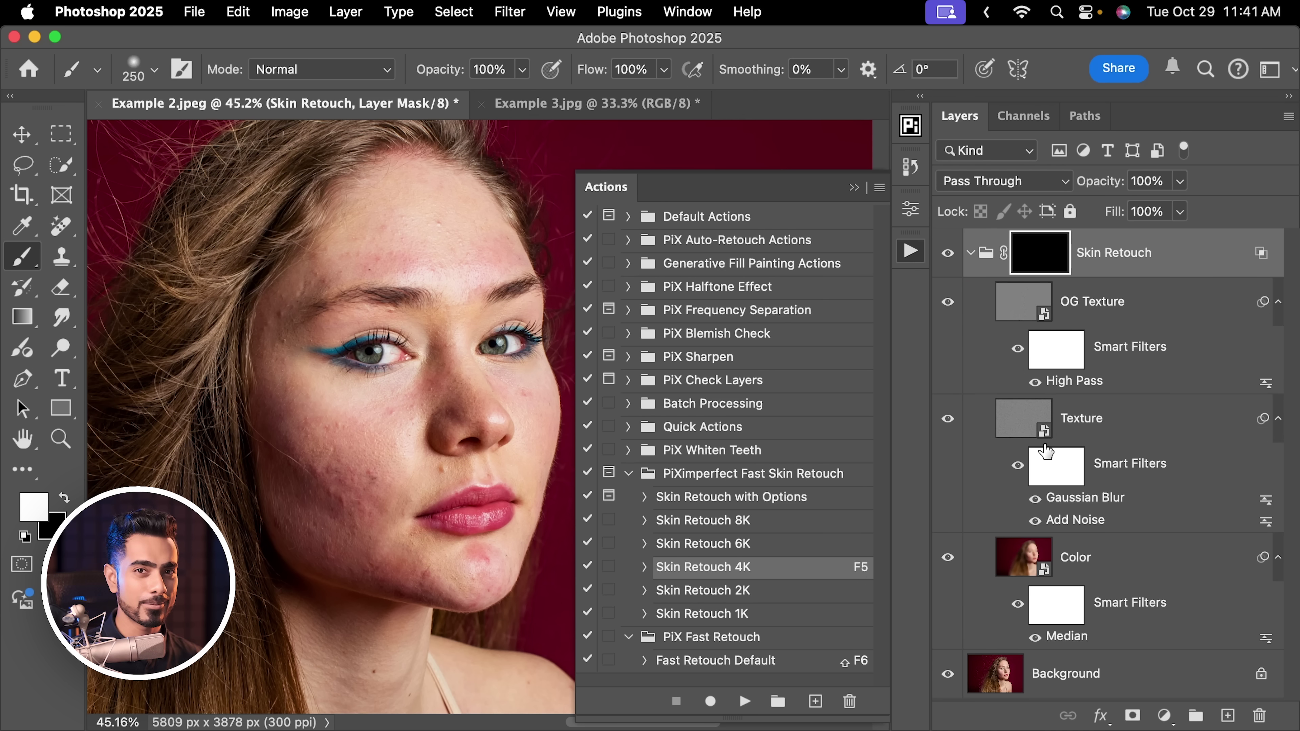
{"action": "left_click", "coordinate": [970, 252]}
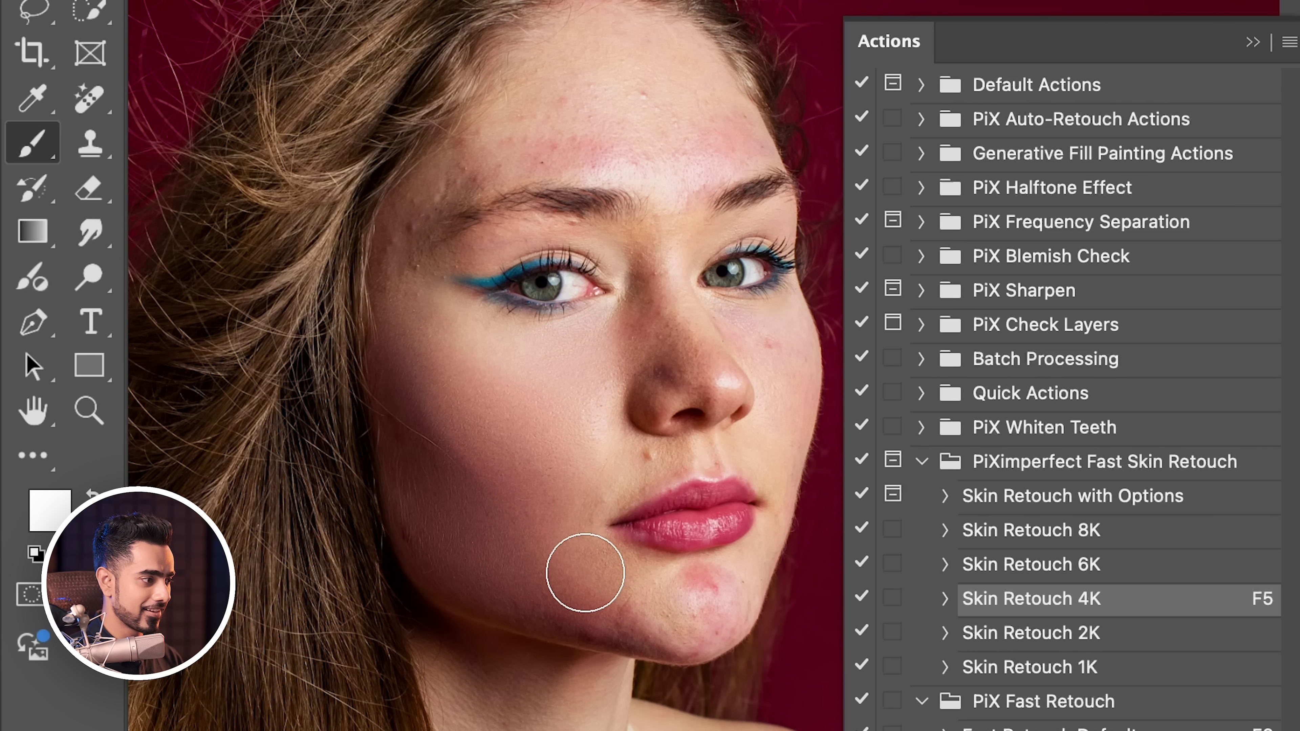
{"action": "scroll", "coordinate": [630, 281], "scroll_direction": "up", "scroll_amount": 3}
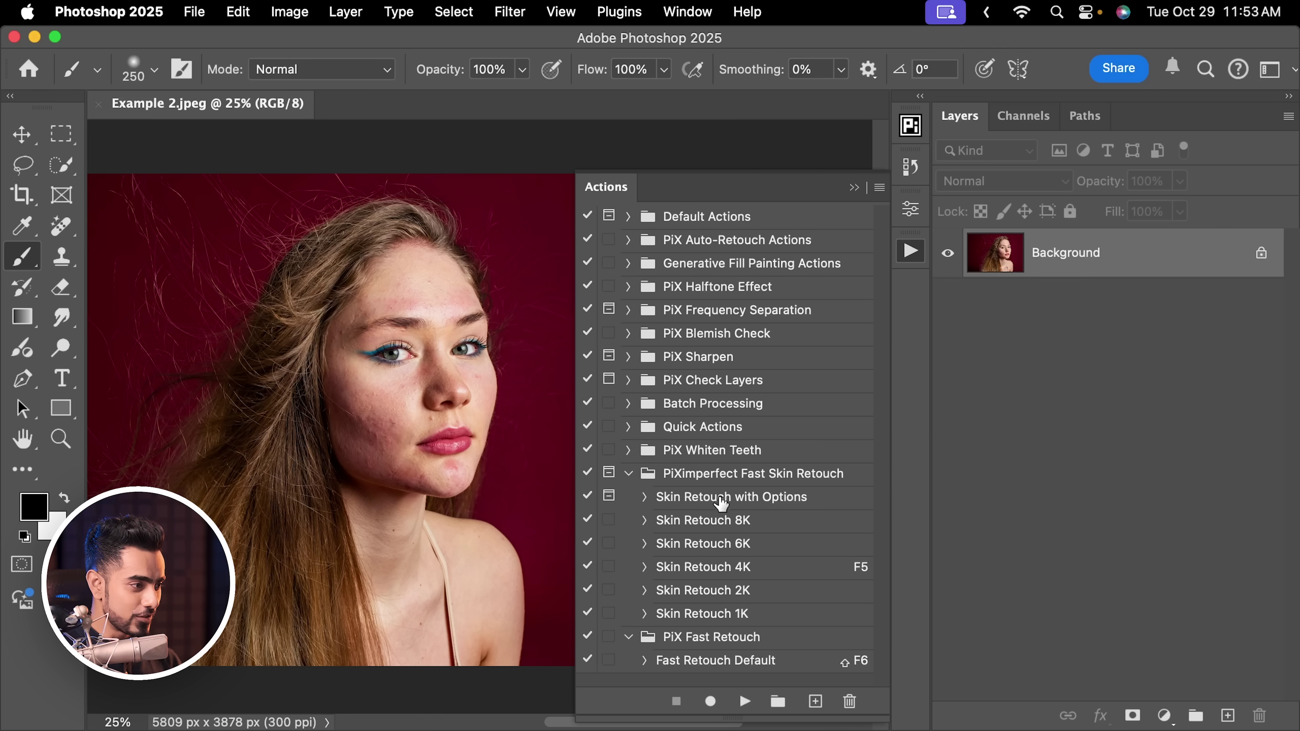
Run Skin Retouch with Options, raising the Median radius and accepting a 1.4 px Gaussian Blur
{"action": "left_click", "coordinate": [726, 505]}
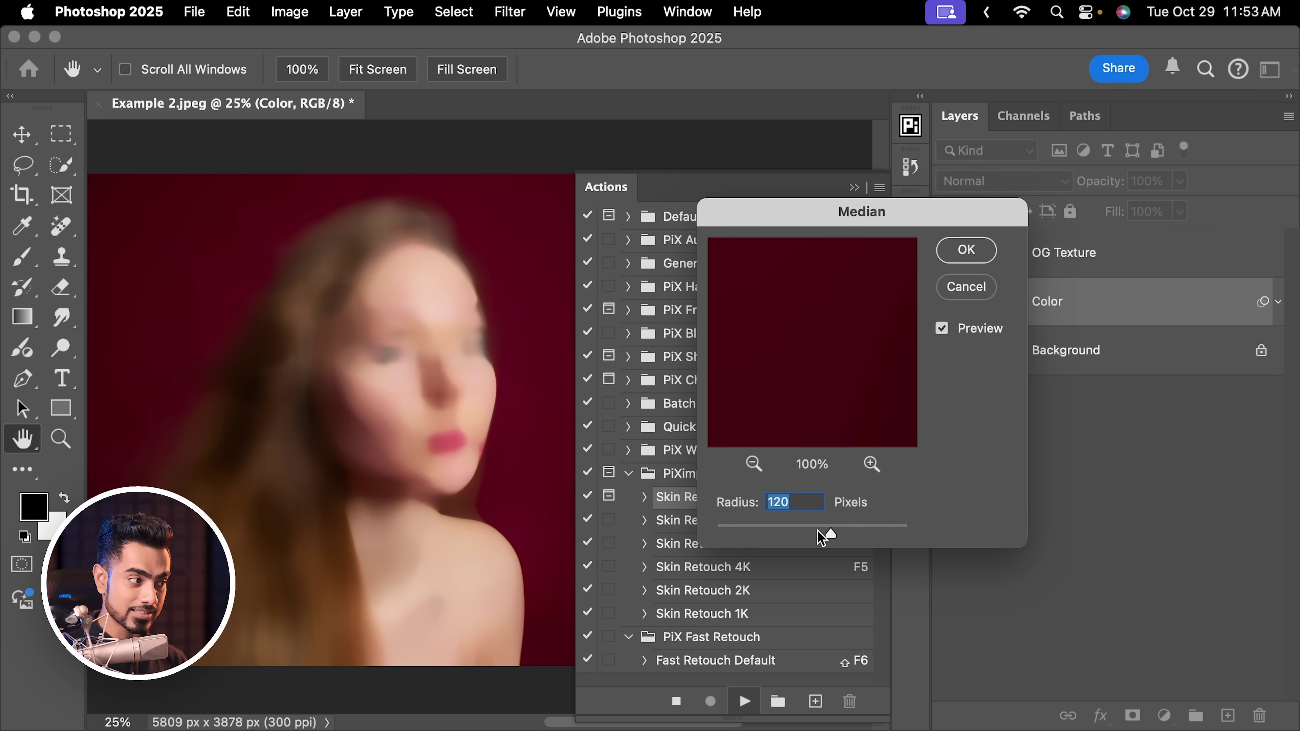
{"action": "left_click_drag", "start_coordinate": [822, 538], "coordinate": [830, 538]}
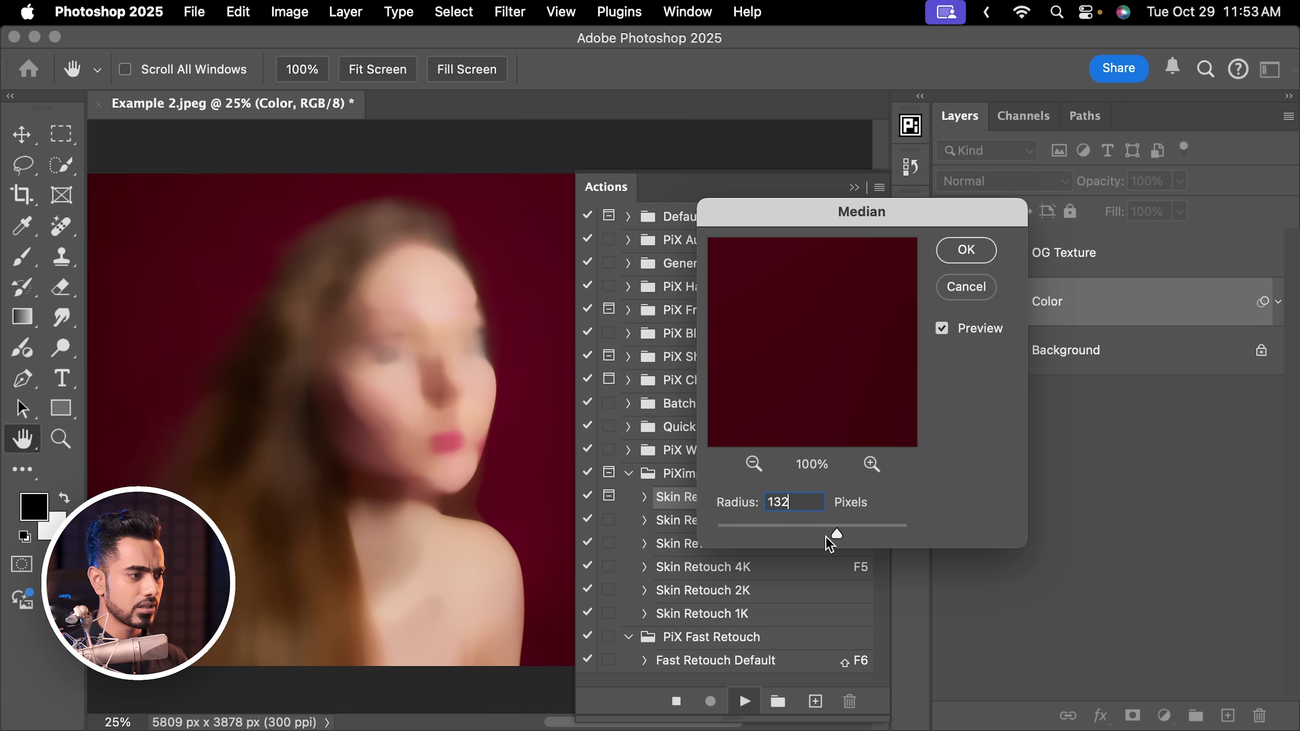
{"action": "left_click", "coordinate": [972, 254]}
{"action": "left_click_drag", "start_coordinate": [650, 139], "coordinate": [738, 159]}
{"action": "scroll", "coordinate": [444, 343], "scroll_direction": "up", "scroll_amount": 3}
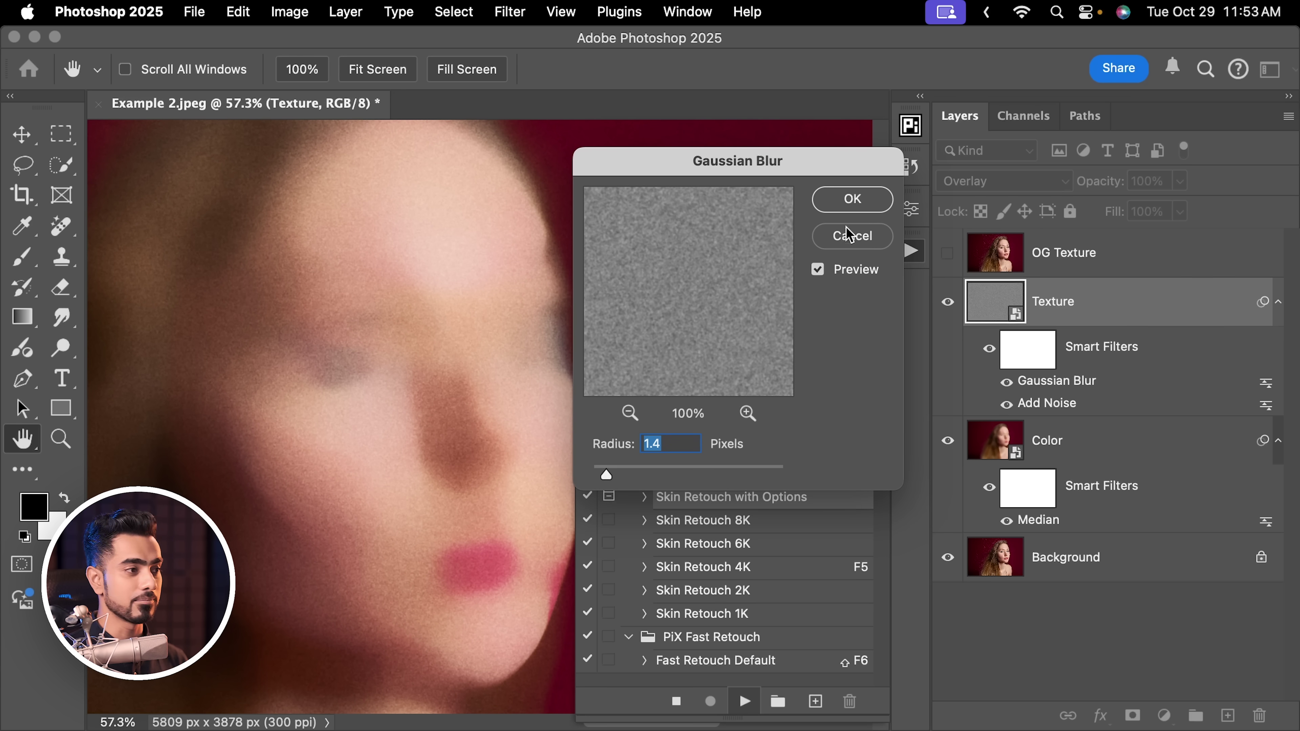
{"action": "left_click", "coordinate": [853, 200]}
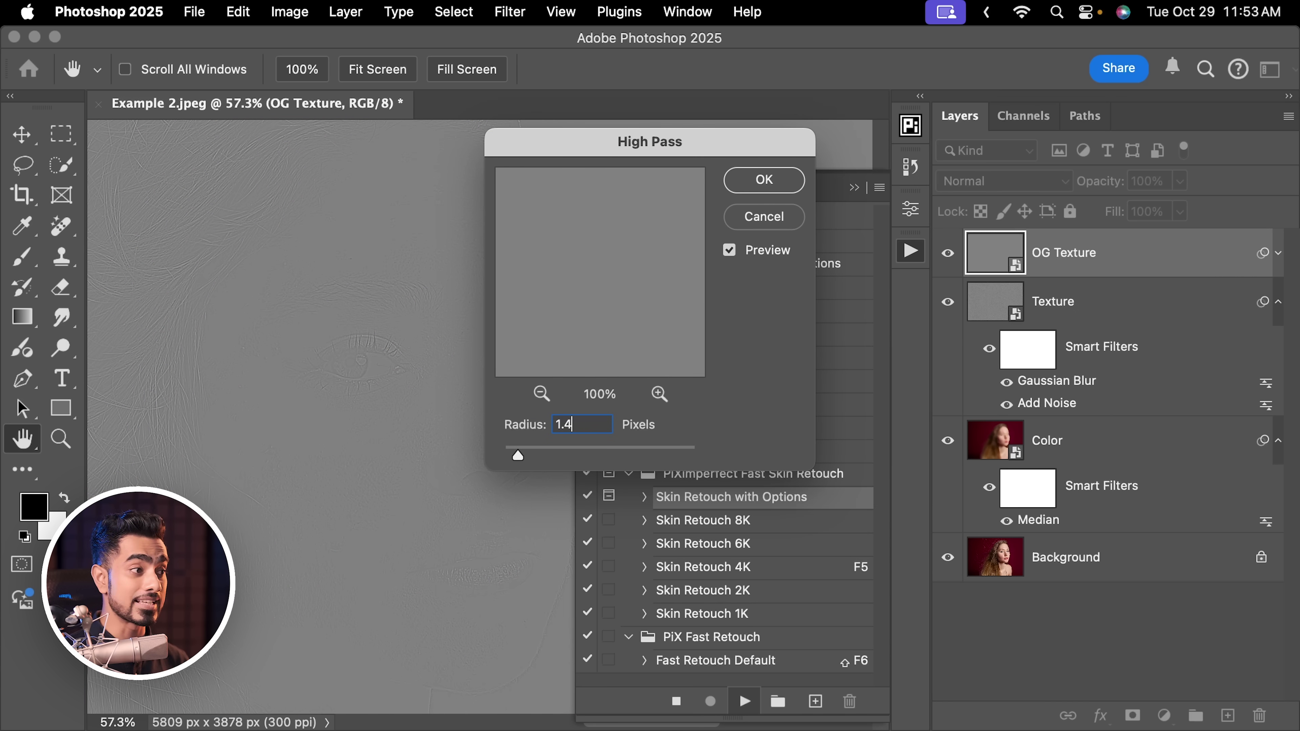
Accept High Pass, split the underlying Blend If to 0/71 and 154/255, then paint white on the forehead
{"action": "left_click", "coordinate": [773, 182]}
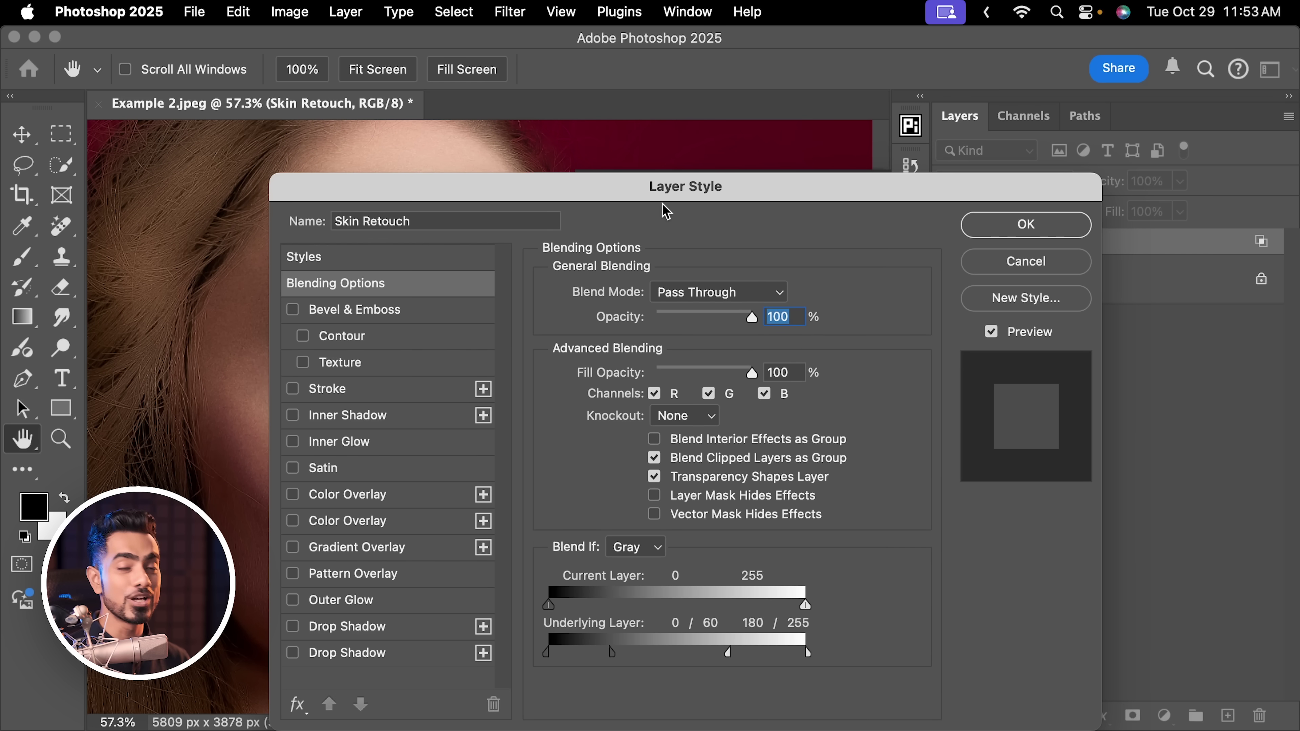
{"action": "left_click_drag", "start_coordinate": [563, 190], "coordinate": [861, 109]}
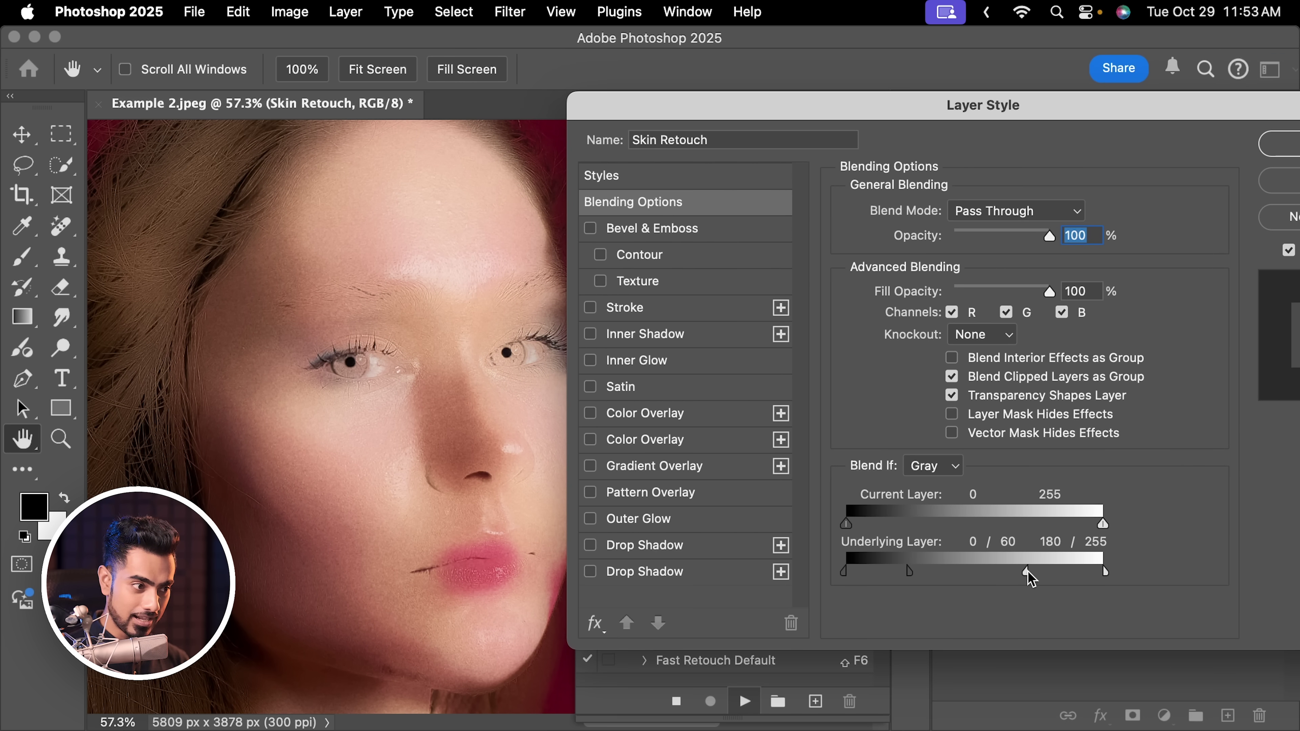
{"action": "left_click_drag", "start_coordinate": [1027, 573], "coordinate": [1000, 572]}
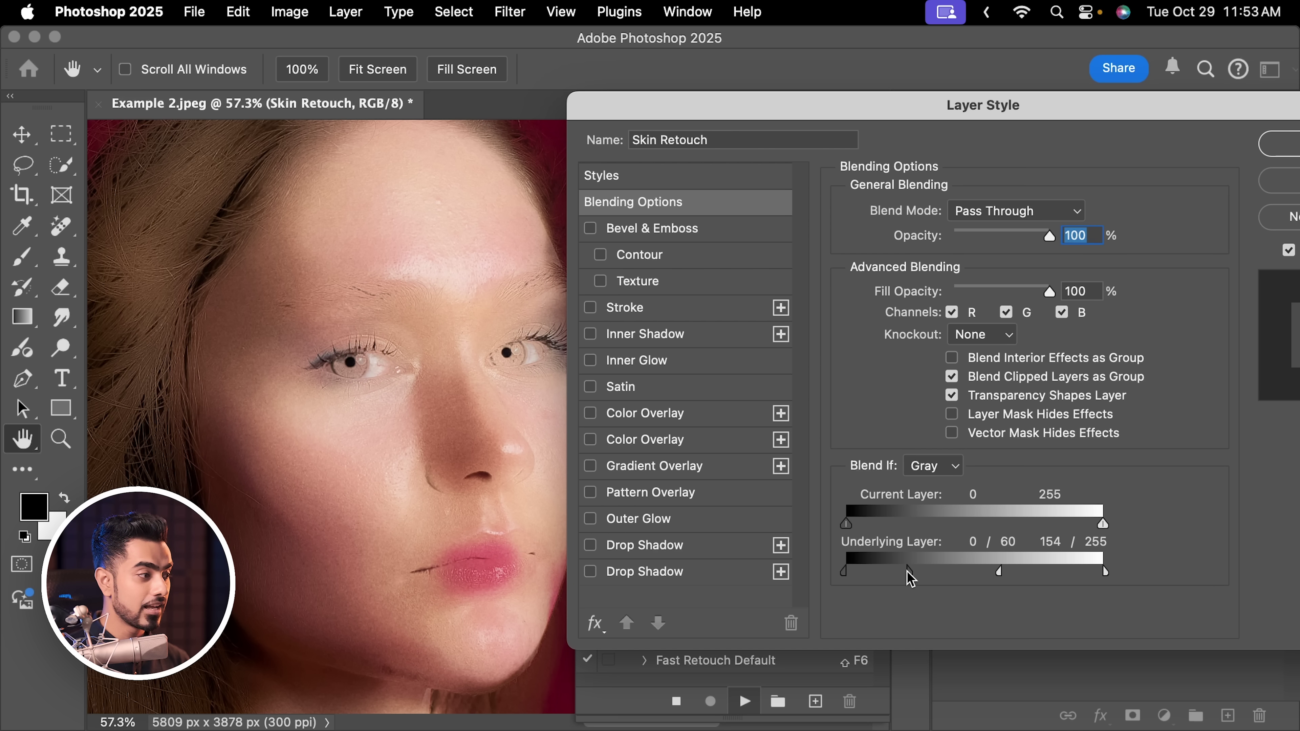
{"action": "mouse_move", "coordinate": [910, 574]}
{"action": "left_mouse_down"}
{"action": "mouse_move", "coordinate": [961, 578]}
{"action": "mouse_move", "coordinate": [921, 579]}
{"action": "left_mouse_up"}
{"action": "left_click_drag", "start_coordinate": [972, 105], "coordinate": [901, 105]}
{"action": "left_click", "coordinate": [1250, 145]}
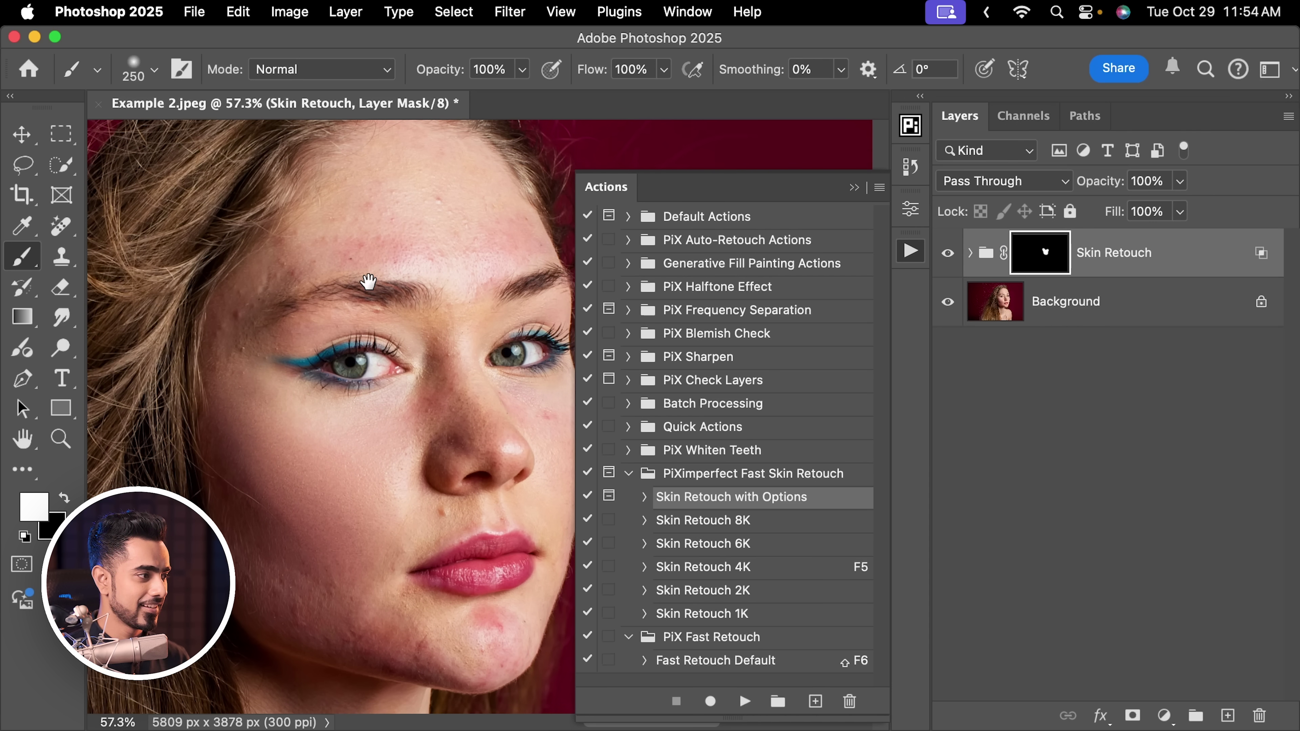
{"action": "left_click", "coordinate": [369, 279]}
{"action": "scroll", "coordinate": [322, 308], "scroll_direction": "up", "scroll_amount": 3}
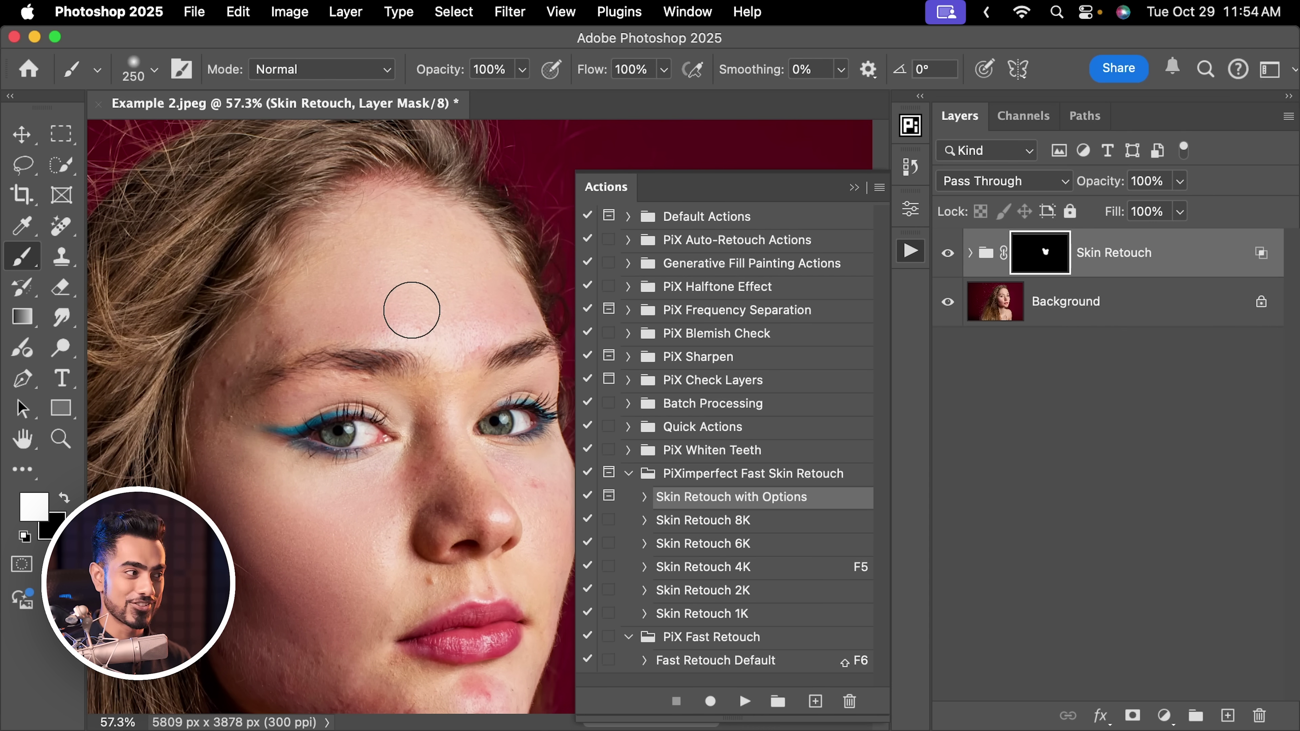